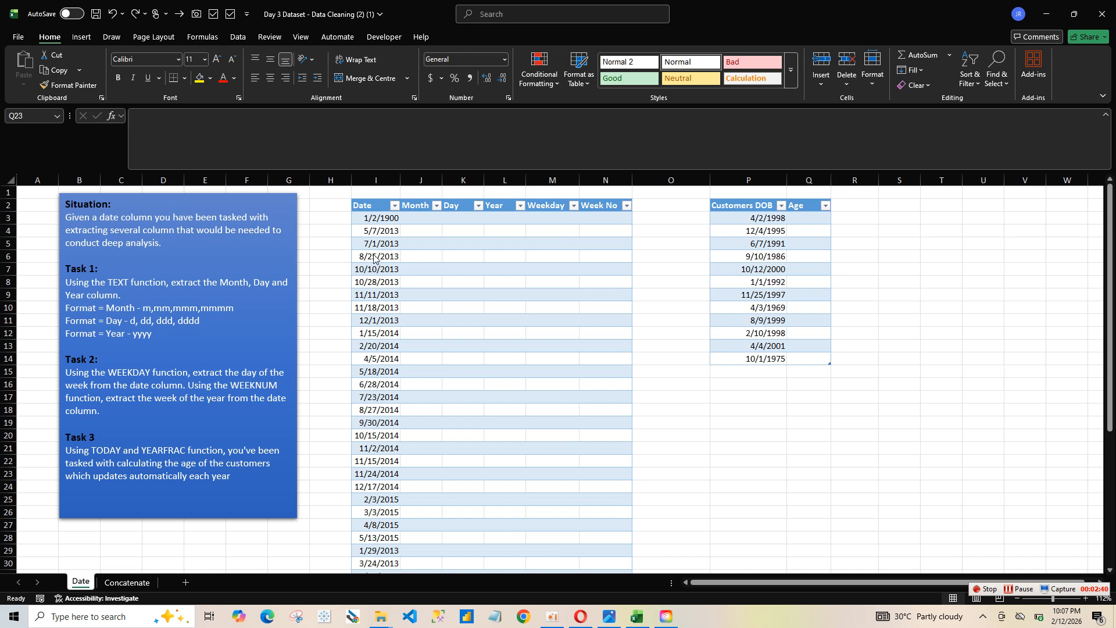
pyautogui.click(413, 217)
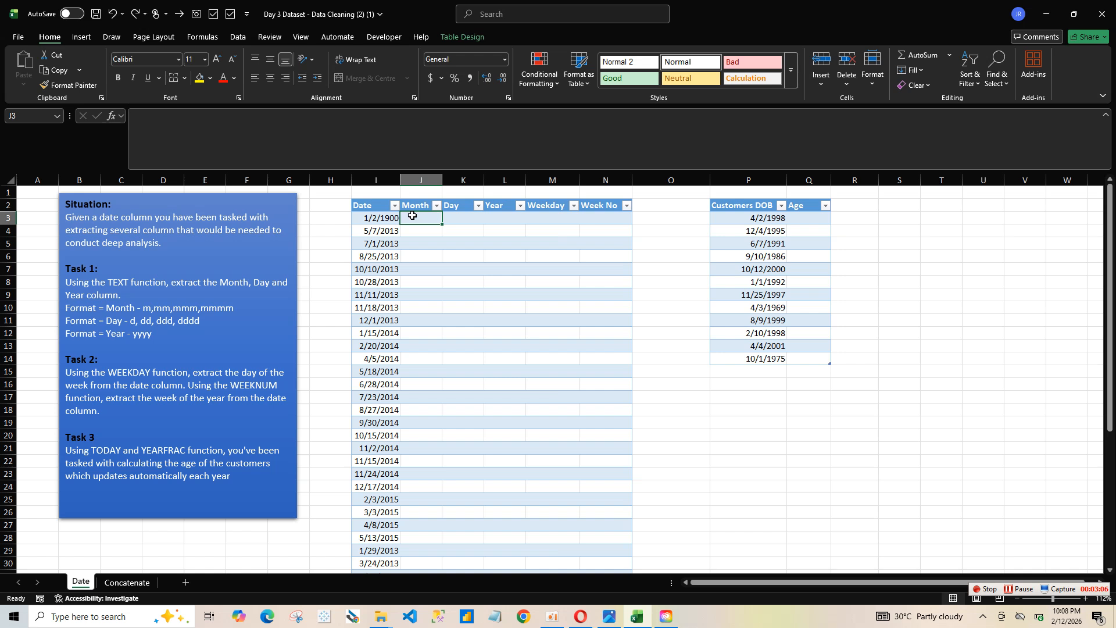
pyautogui.write('=')
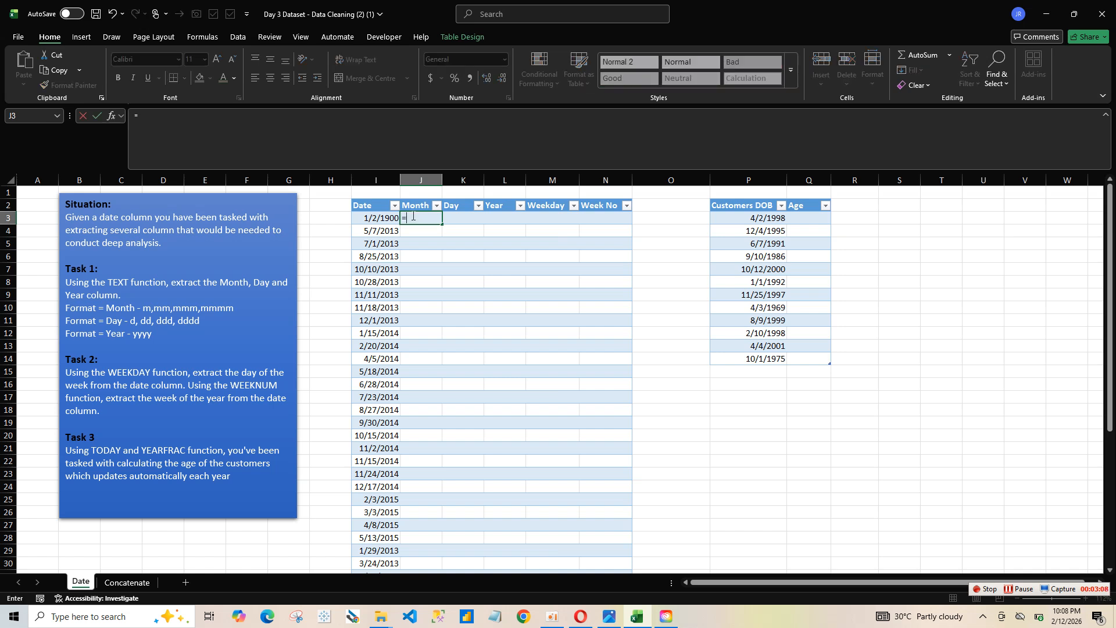
pyautogui.write('tex')
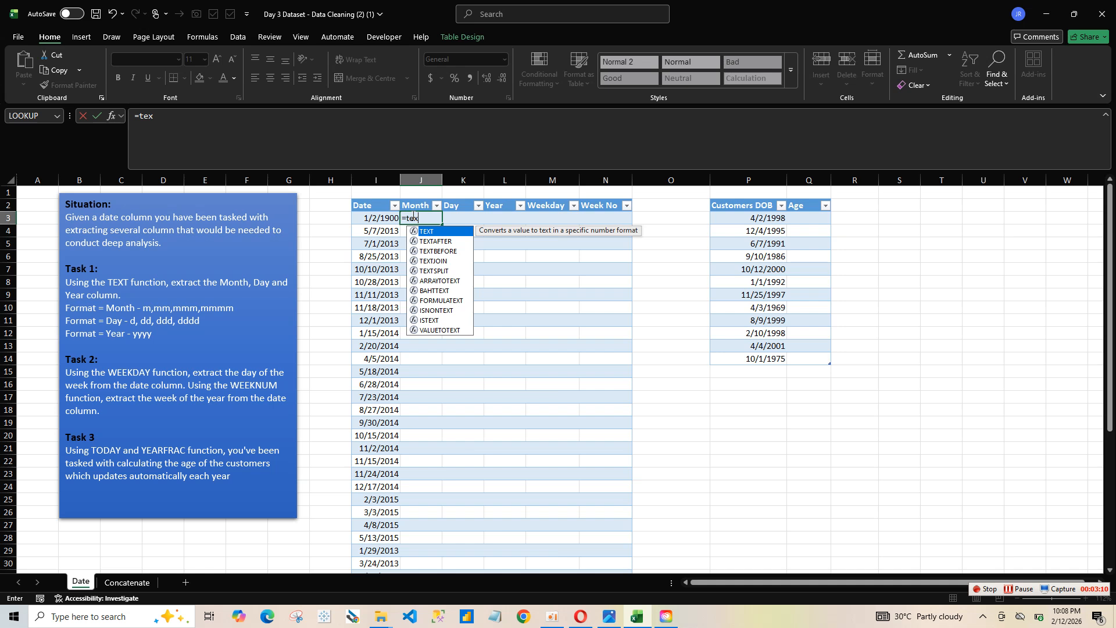
pyautogui.doubleClick(434, 232)
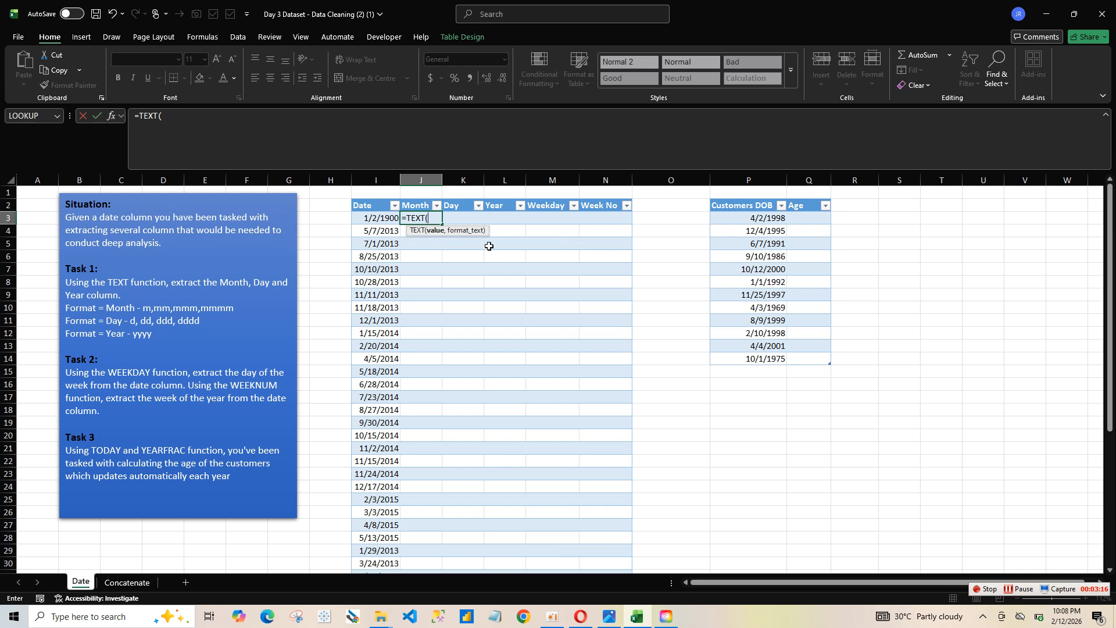
pyautogui.click(382, 221)
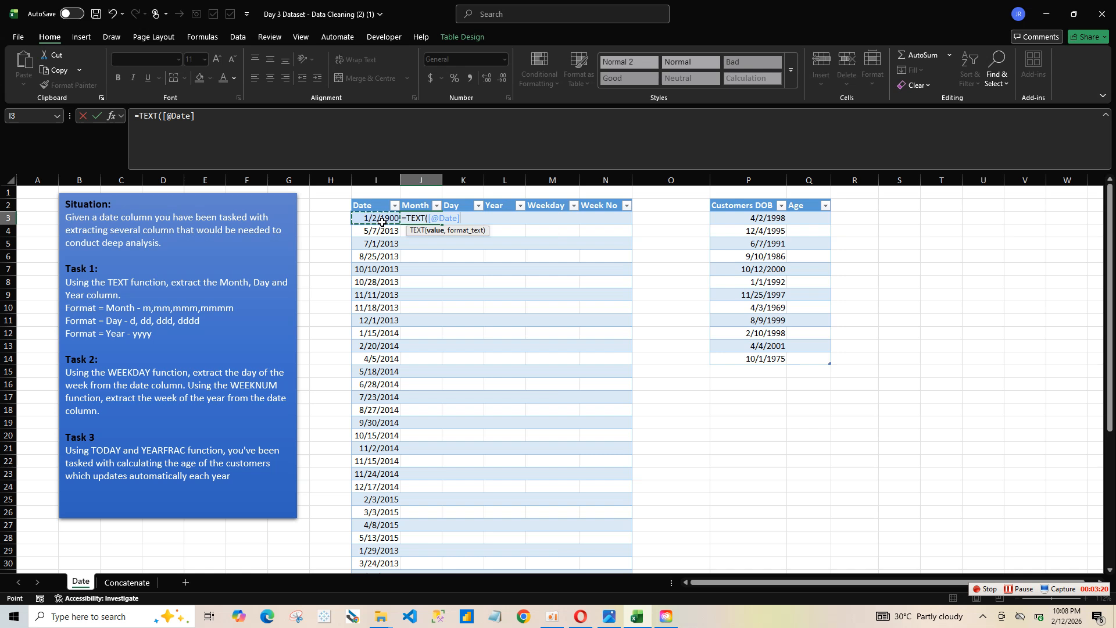
pyautogui.write(',')
pyautogui.write('MMM')
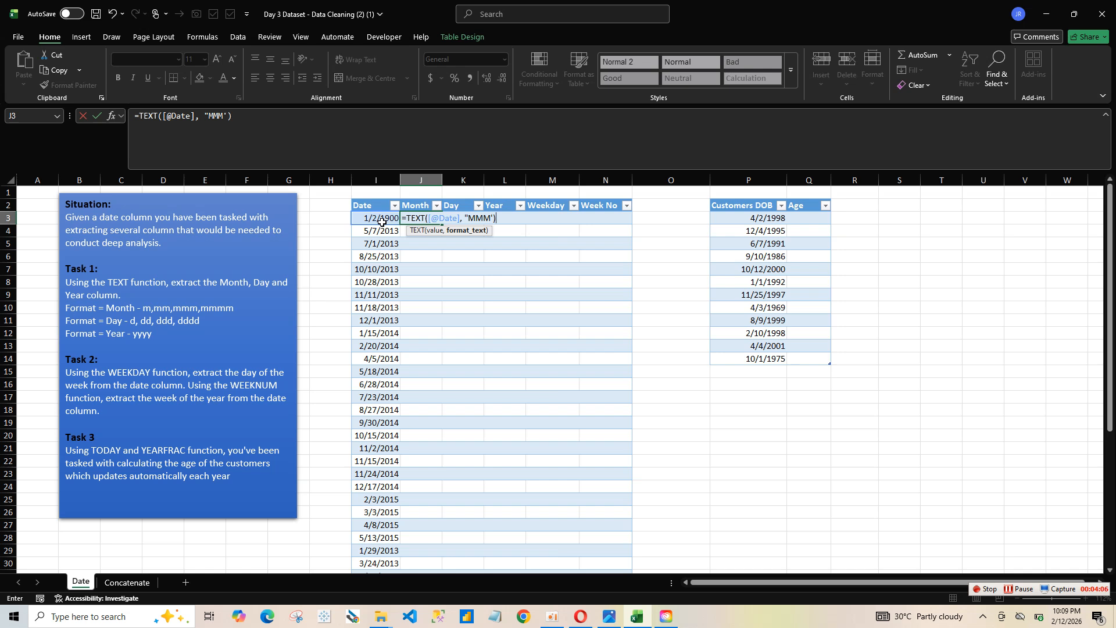
pyautogui.press('Return')
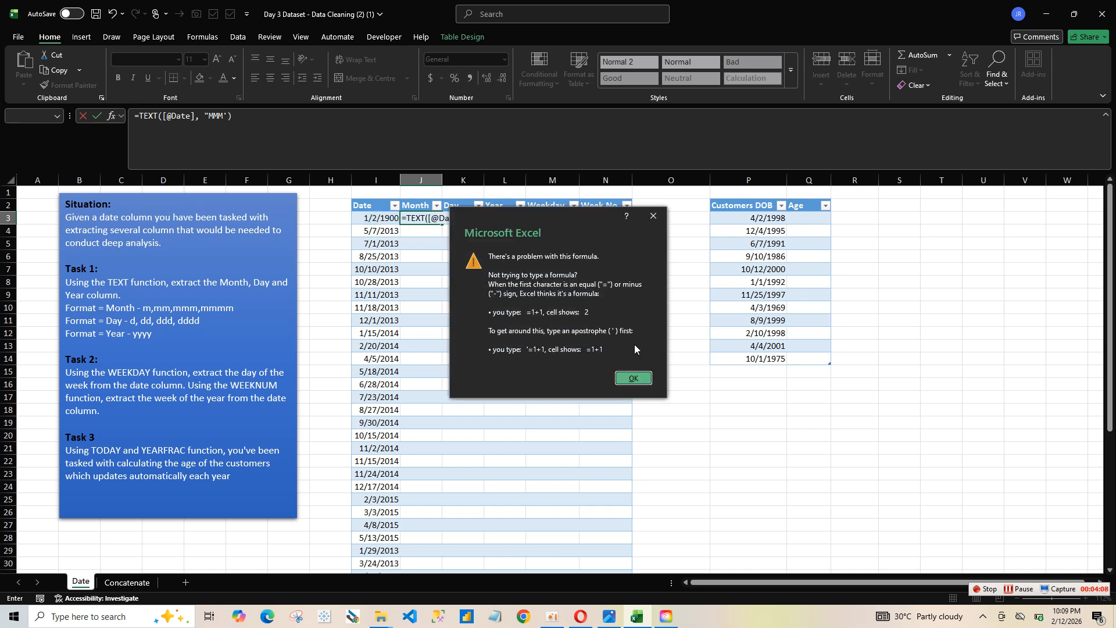
pyautogui.click(632, 379)
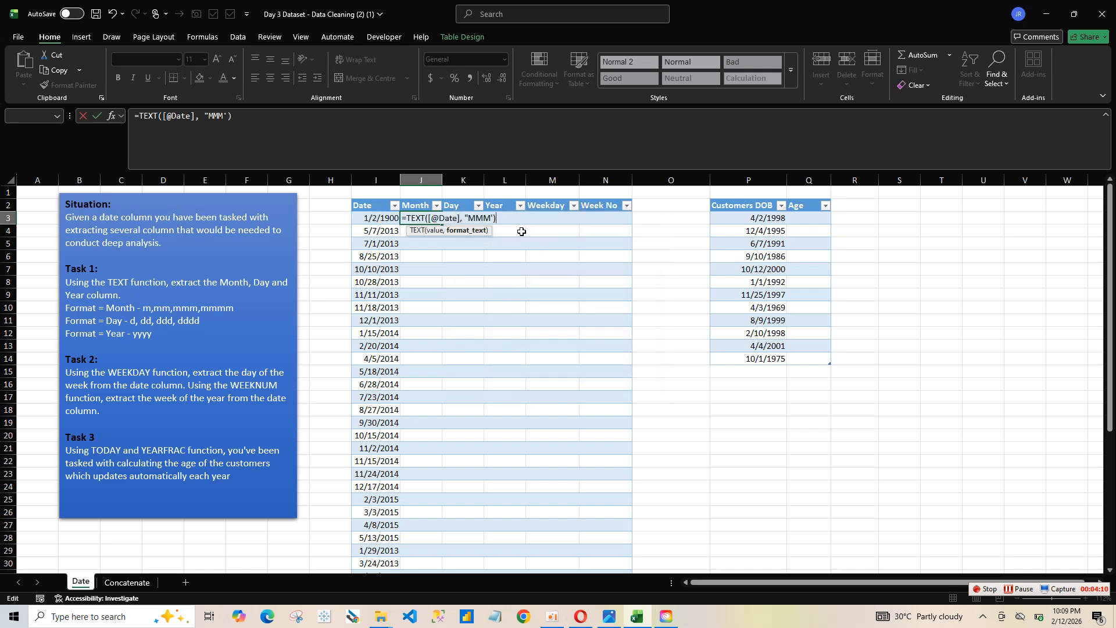
pyautogui.press('BackSpace')
pyautogui.press('Return')
# Step: Extend the format code in the Month column's TEXT formula to four letters, "MMMm", for full month names
pyautogui.click(411, 217)
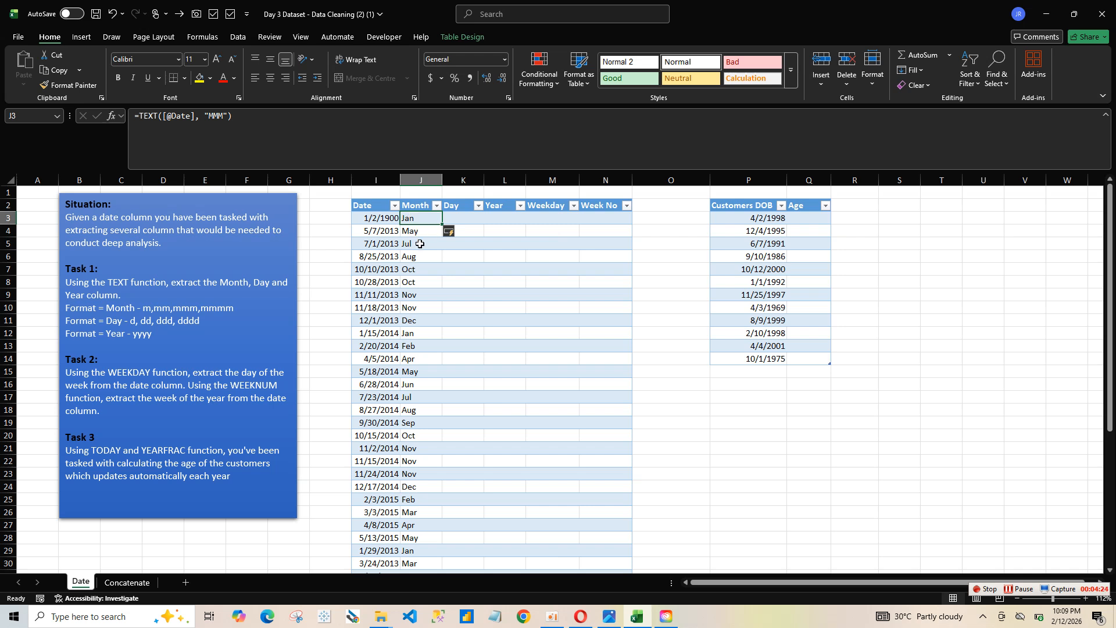
pyautogui.click(224, 116)
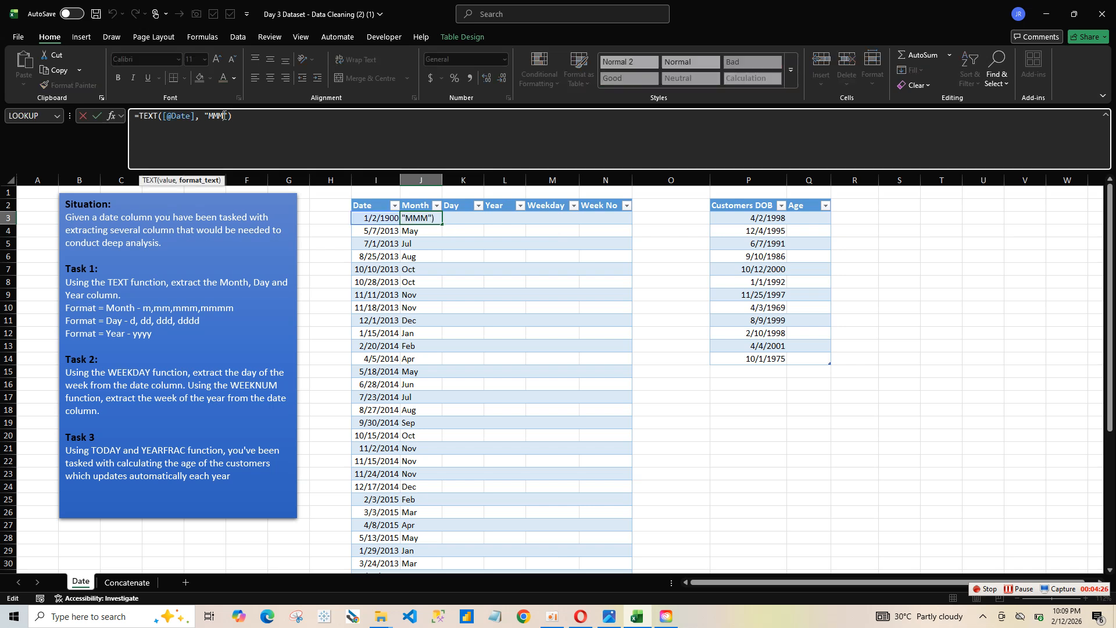
pyautogui.doubleClick(430, 218)
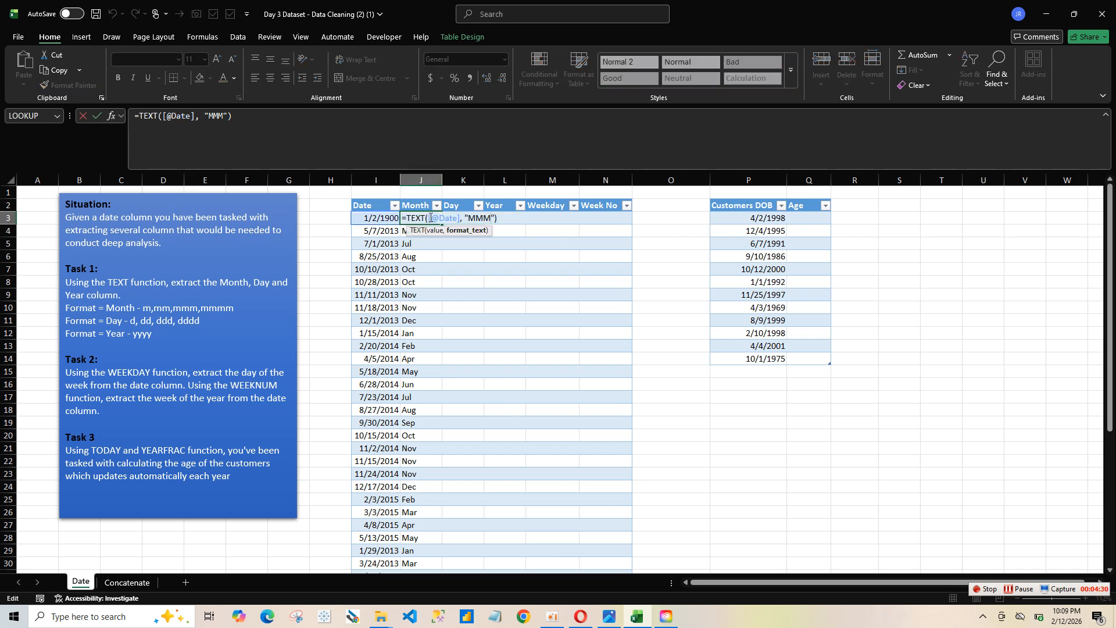
pyautogui.click(499, 218)
pyautogui.write('m')
pyautogui.press('Return')
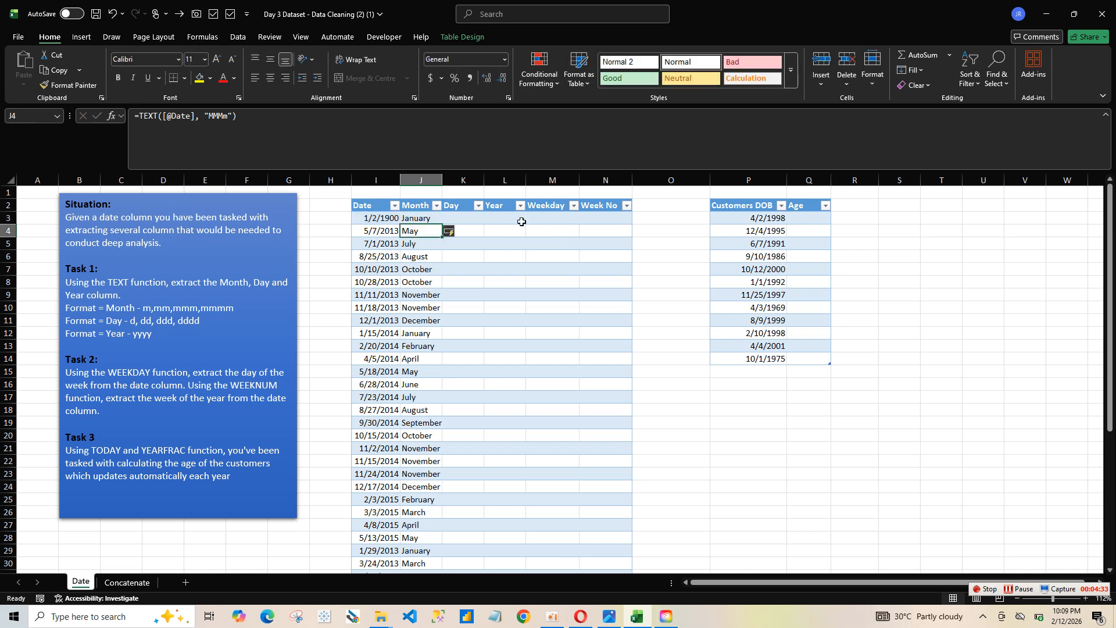
# Step: Shorten the format code in the Month column's TEXT formula to "M" for month numbers
pyautogui.click(430, 218)
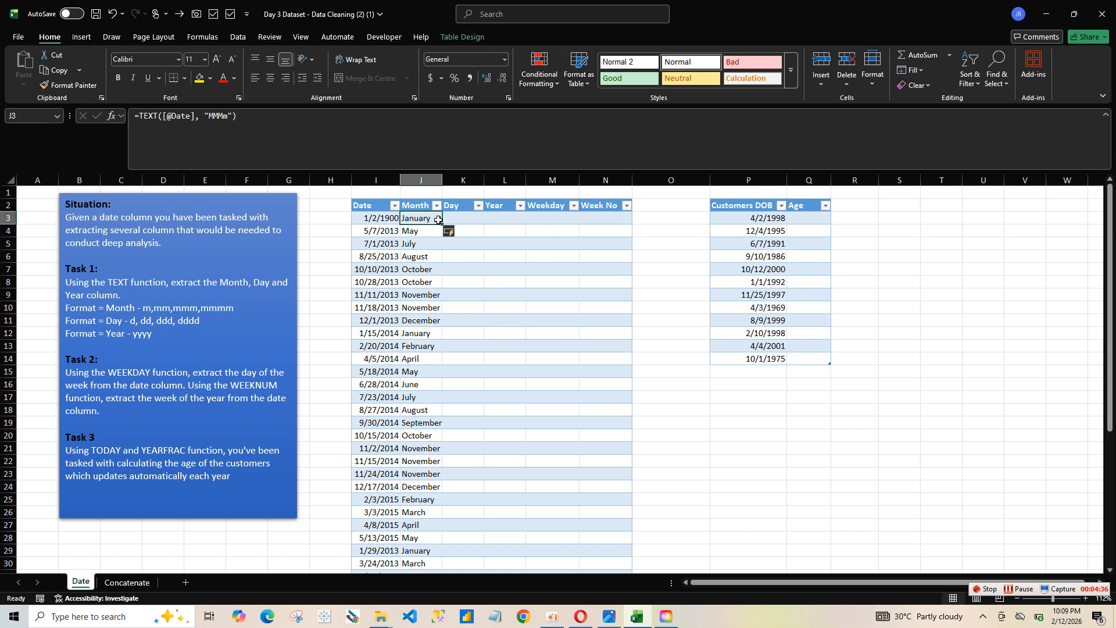
pyautogui.doubleClick(427, 217)
pyautogui.click(498, 217)
pyautogui.press('BackSpace')
pyautogui.press('BackSpace')
pyautogui.press('BackSpace')
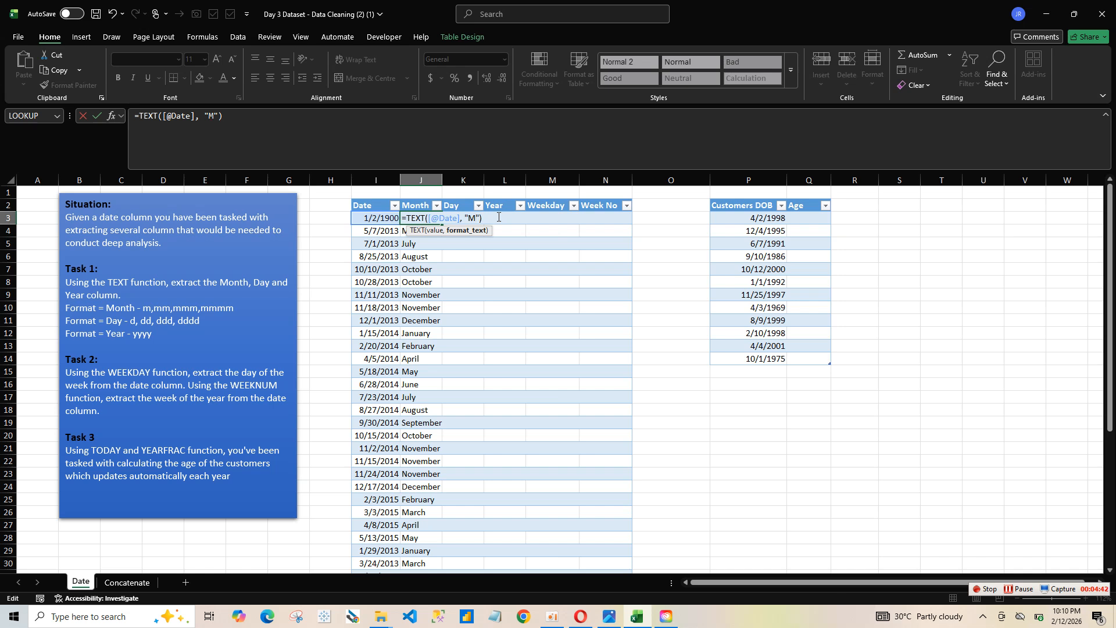
pyautogui.press('Return')
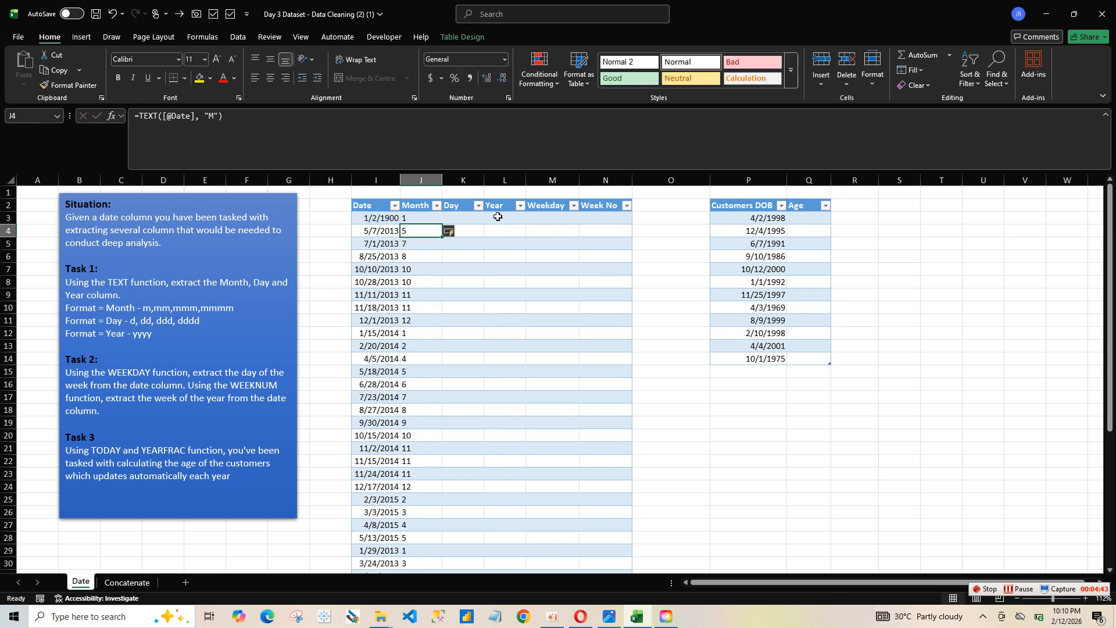
# Step: Set the Month column's TEXT format code to "Mm" for two-digit month numbers
pyautogui.click(420, 216)
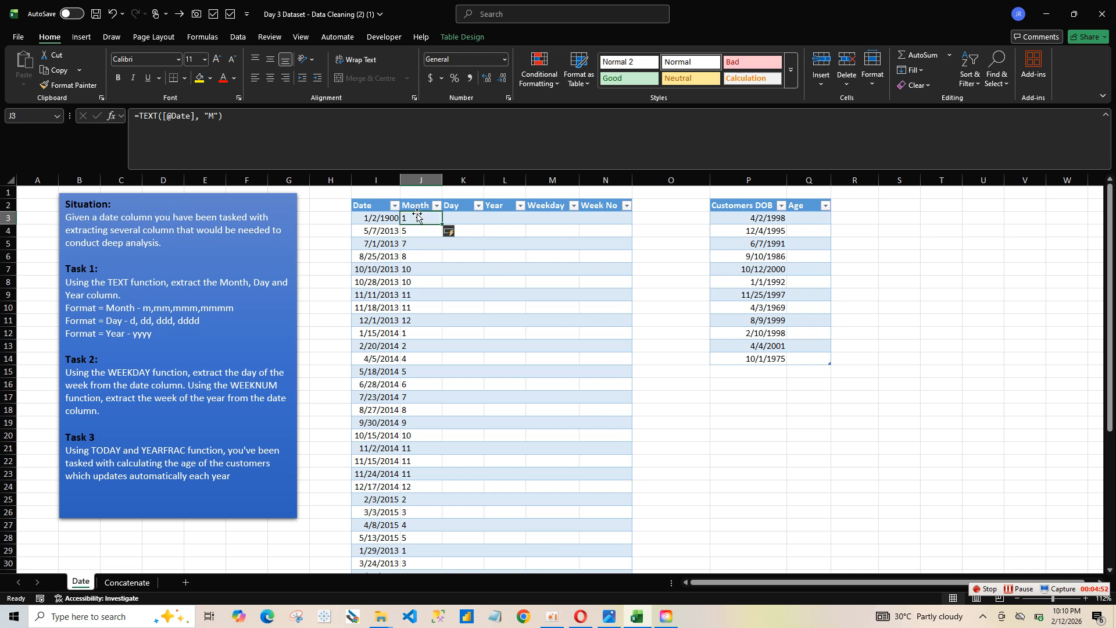
pyautogui.doubleClick(420, 217)
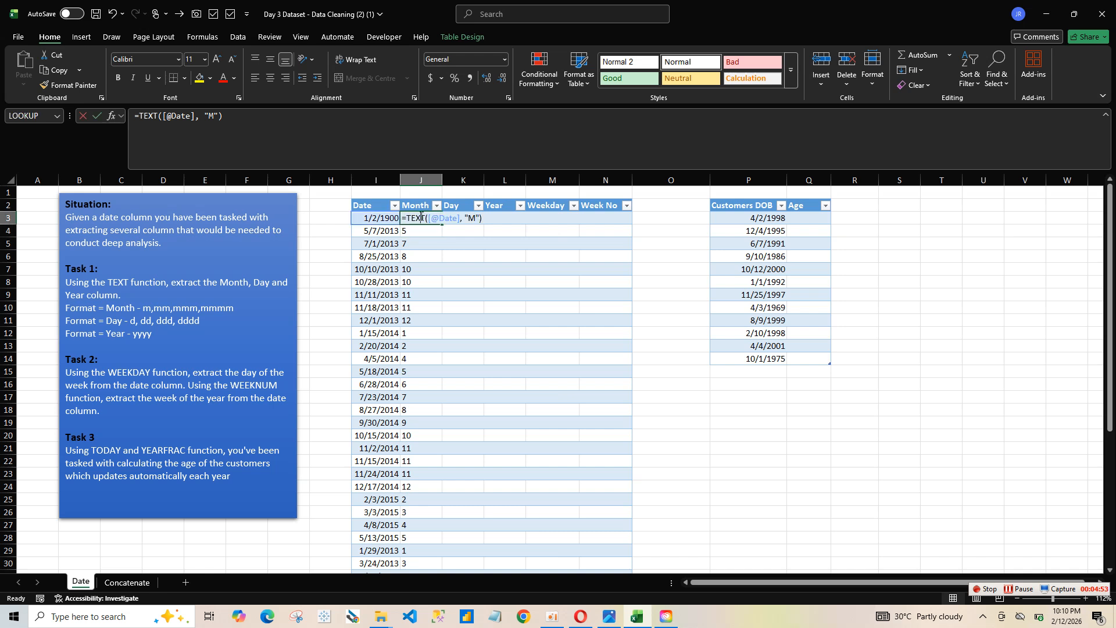
pyautogui.click(476, 216)
pyautogui.write('m')
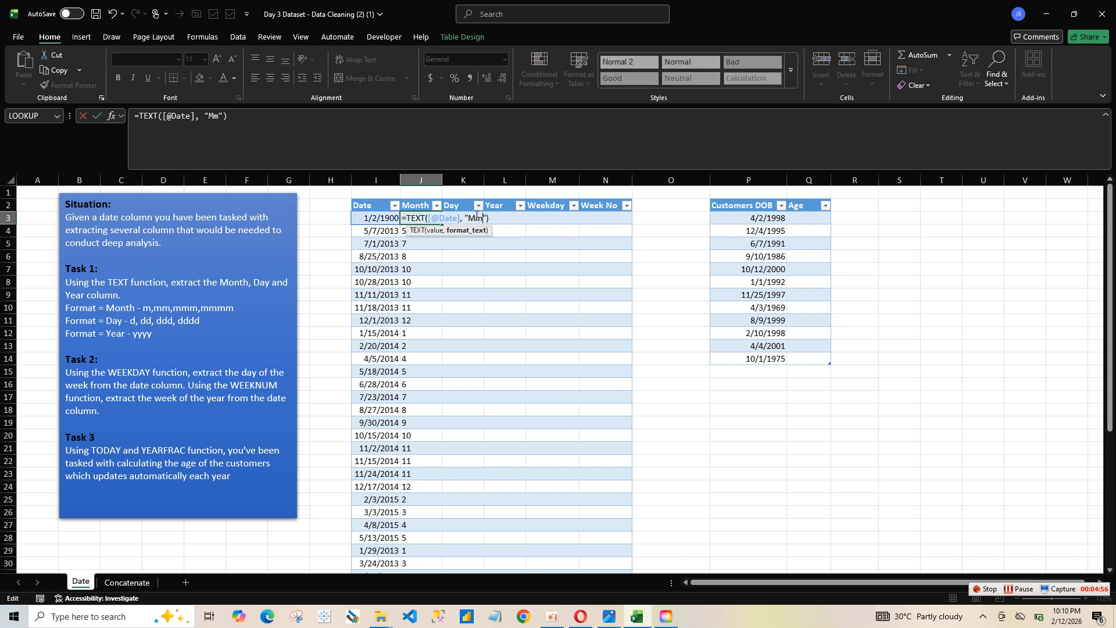
pyautogui.hotkey('ctrl', 'Return')
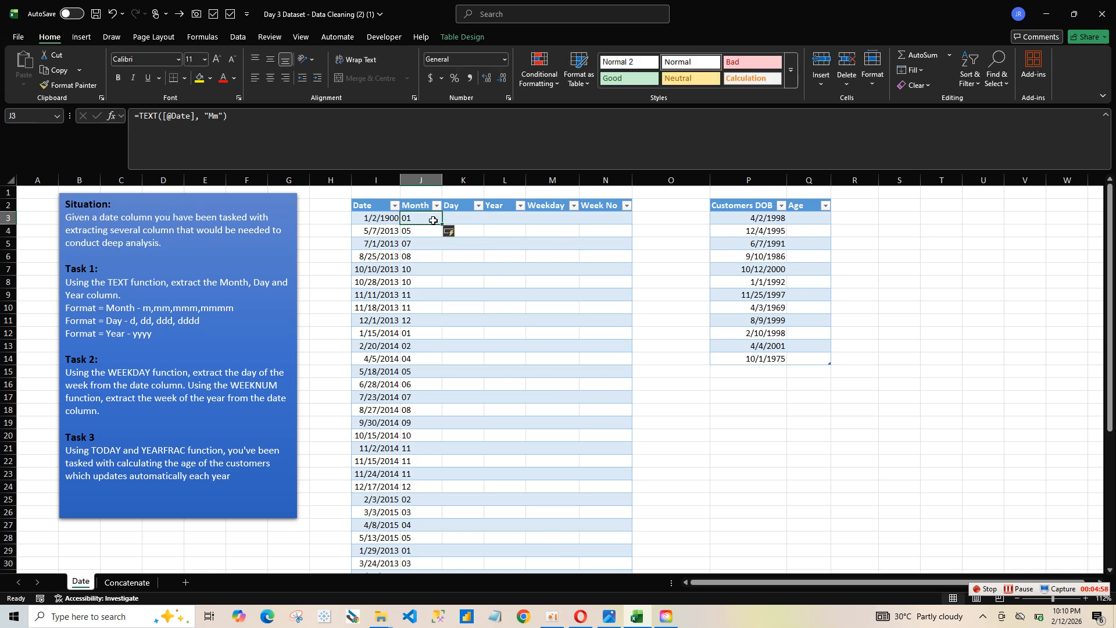
# Step: Change the format code in the Month column's formula to "Mmmm" to spell out the month names
pyautogui.doubleClick(433, 220)
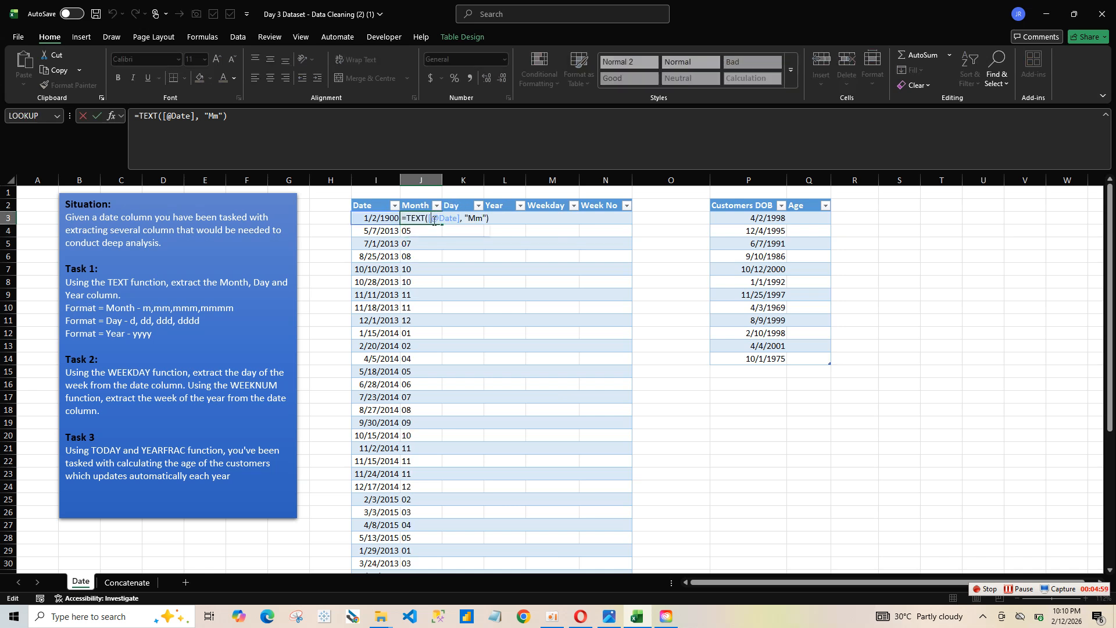
pyautogui.click(484, 219)
pyautogui.write('m')
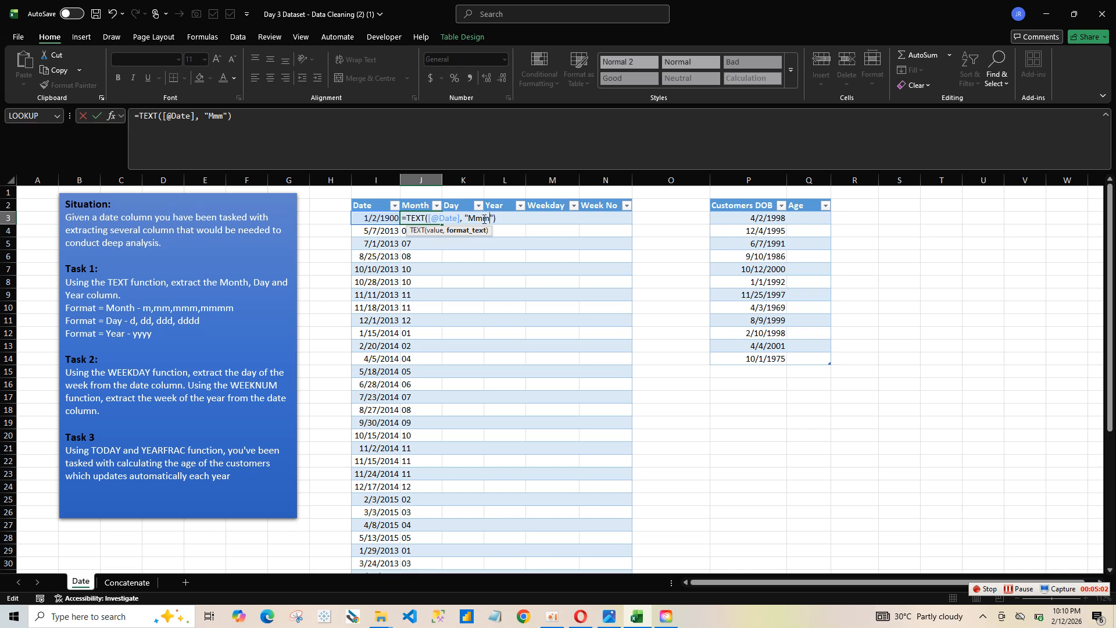
pyautogui.write('mm')
pyautogui.press('Return')
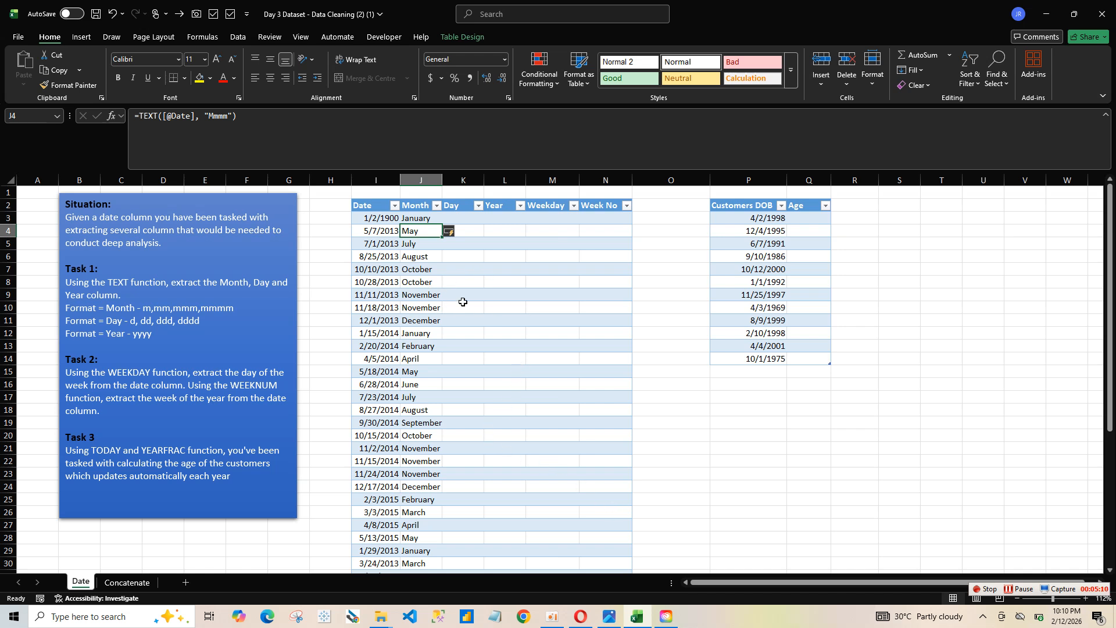
pyautogui.click(453, 217)
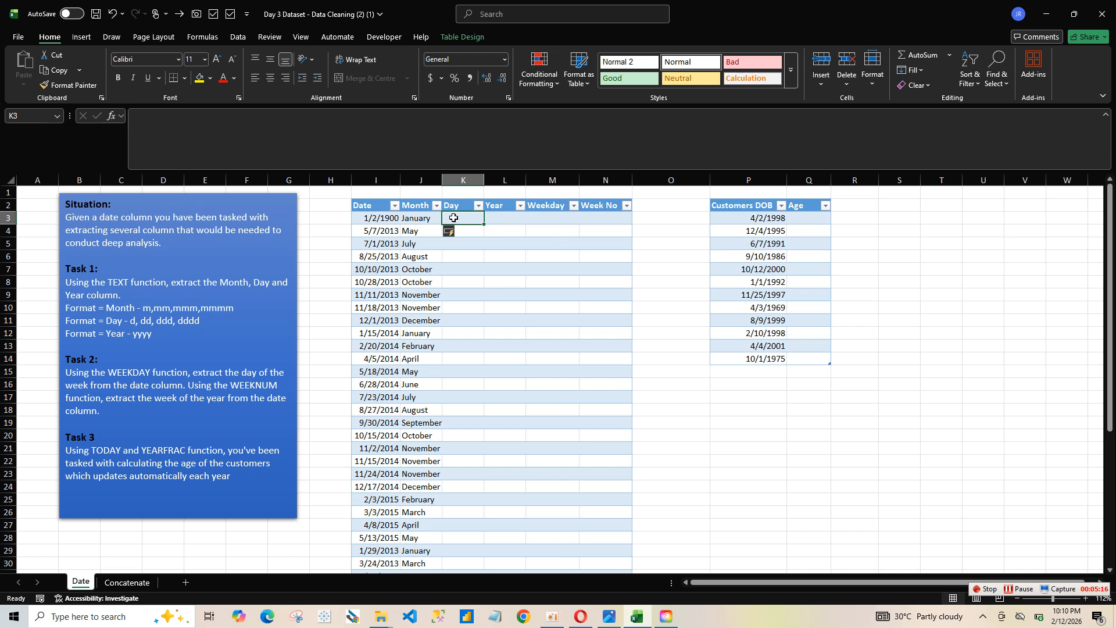
pyautogui.write('=tex')
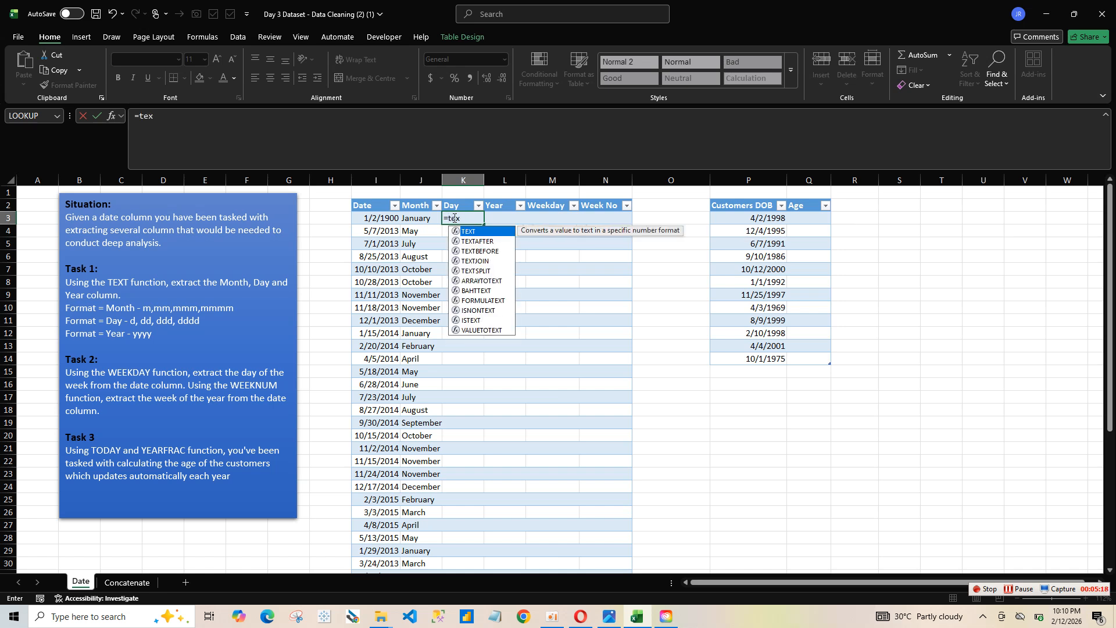
pyautogui.doubleClick(471, 232)
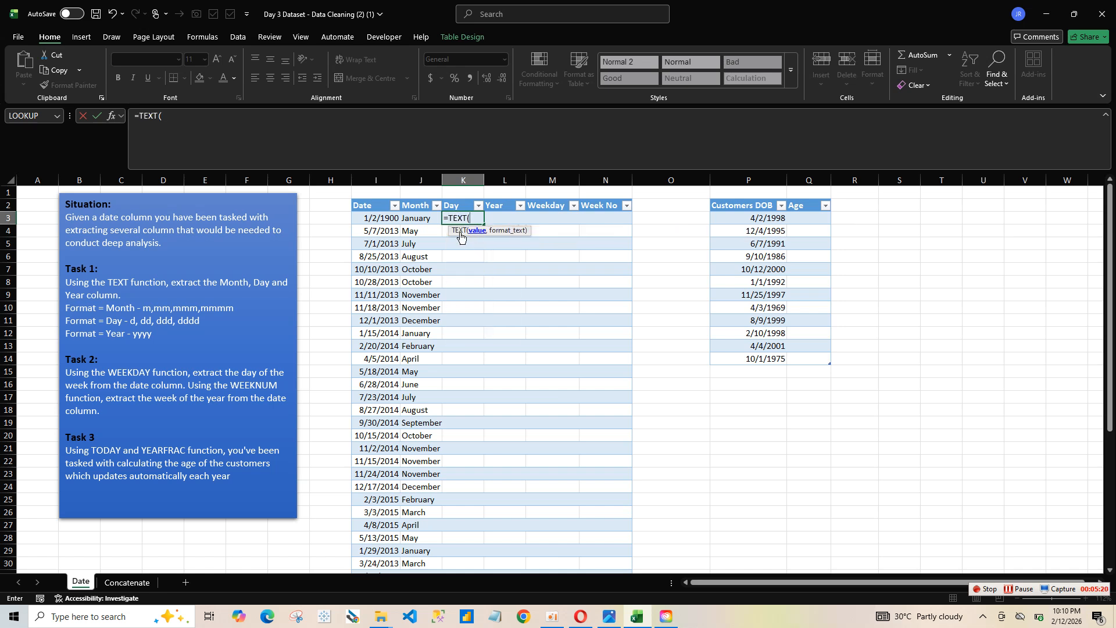
pyautogui.click(381, 221)
pyautogui.write(',')
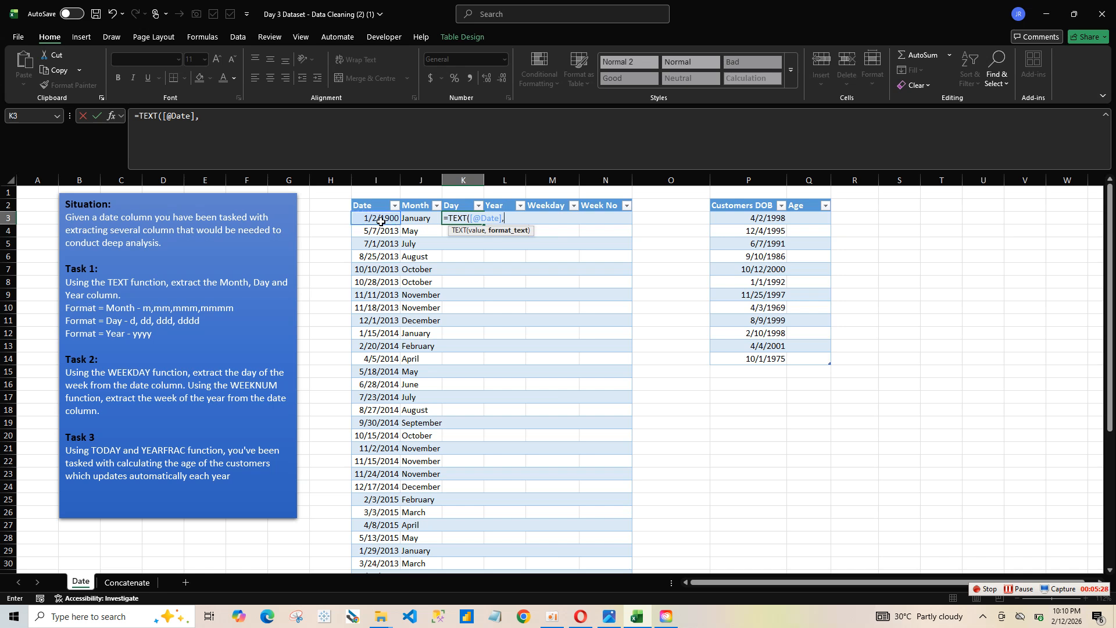
pyautogui.write('D')
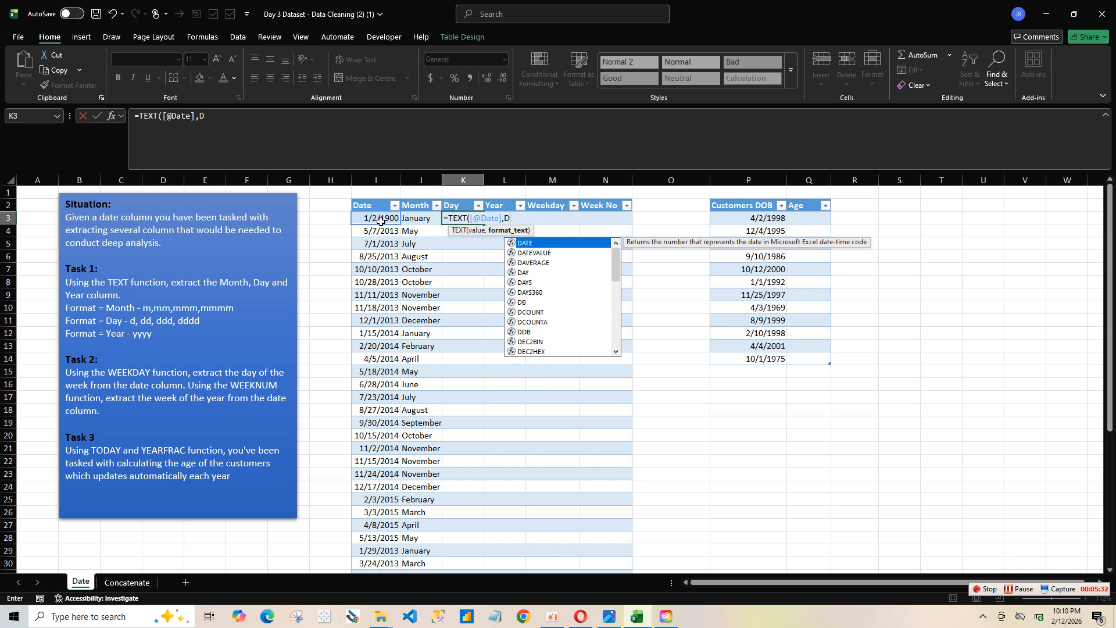
pyautogui.write('"')
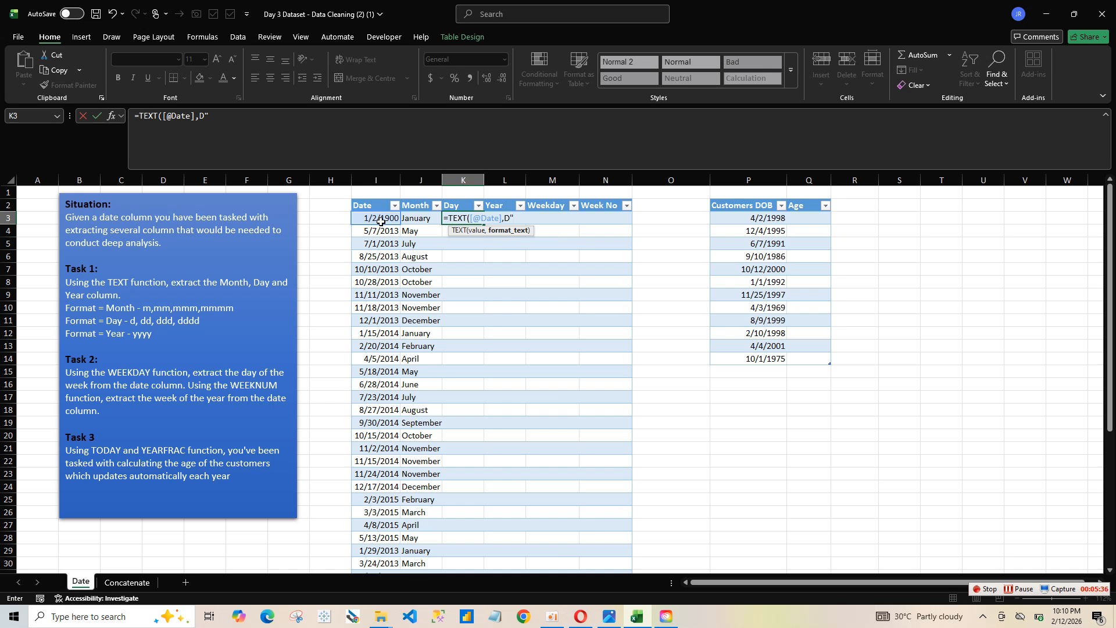
pyautogui.press('BackSpace')
pyautogui.press('BackSpace')
pyautogui.write('"D"')
pyautogui.press('Return')
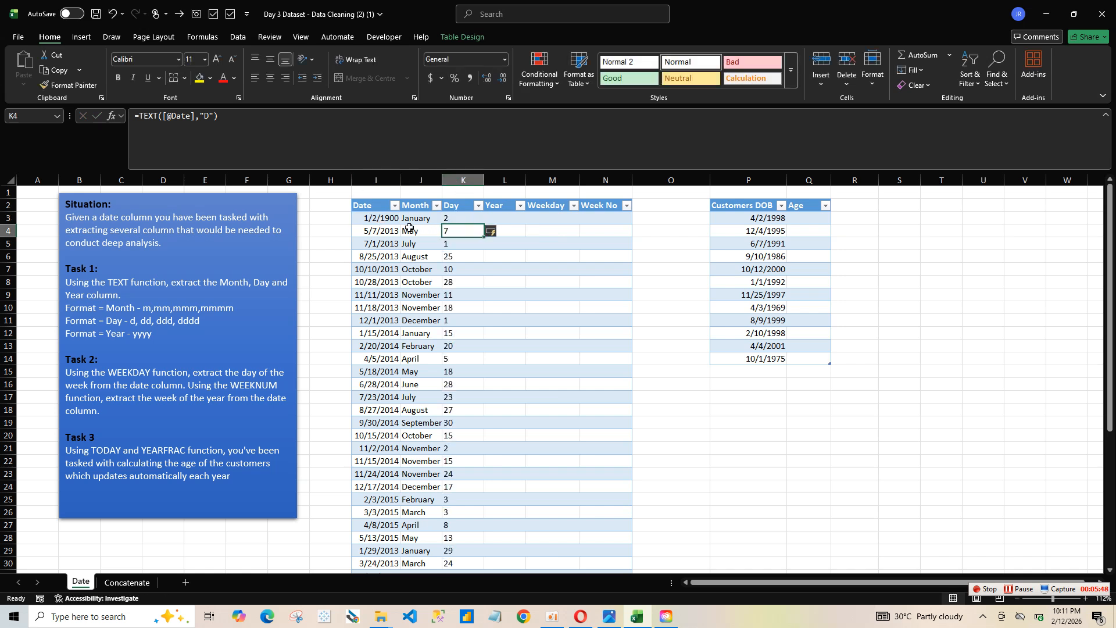
pyautogui.click(471, 218)
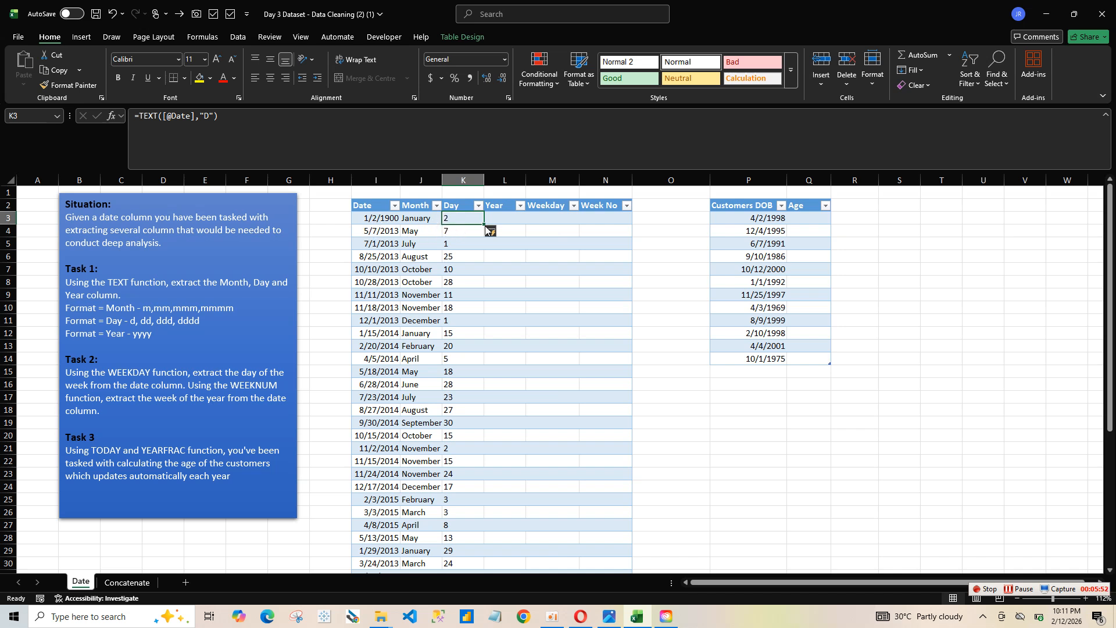
pyautogui.click(509, 217)
pyautogui.write('=')
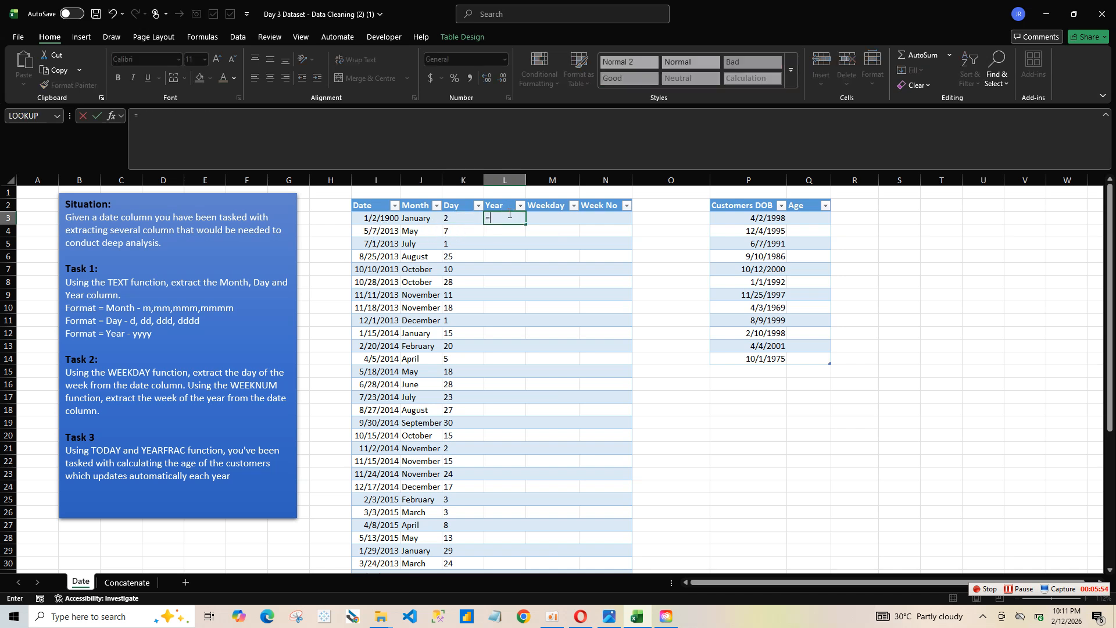
pyautogui.write('yea')
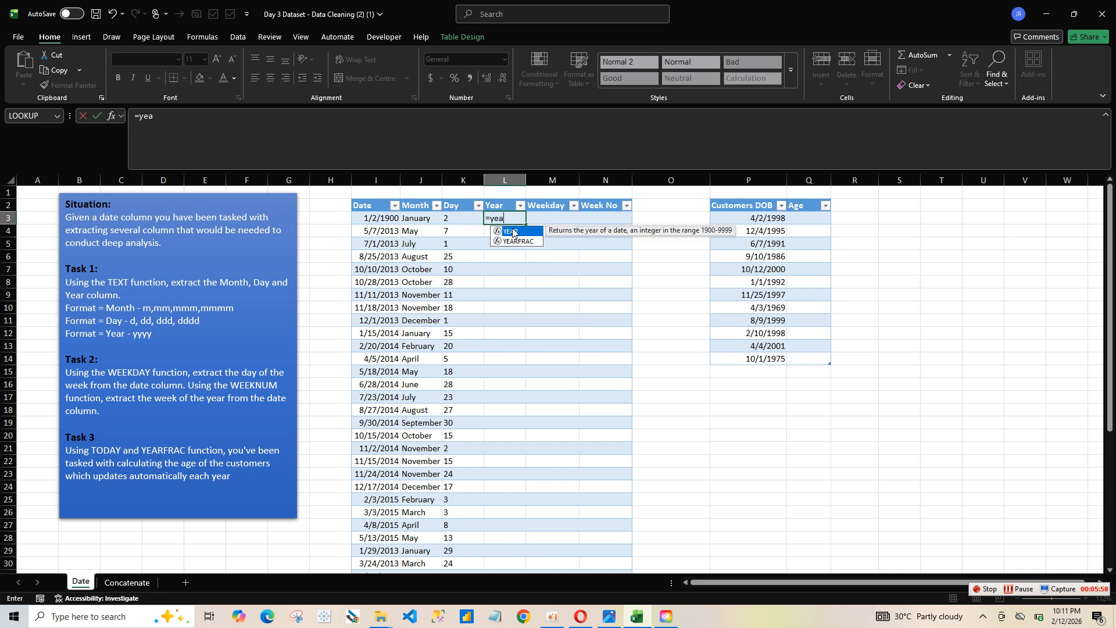
pyautogui.doubleClick(513, 231)
pyautogui.click(384, 221)
pyautogui.press('Return')
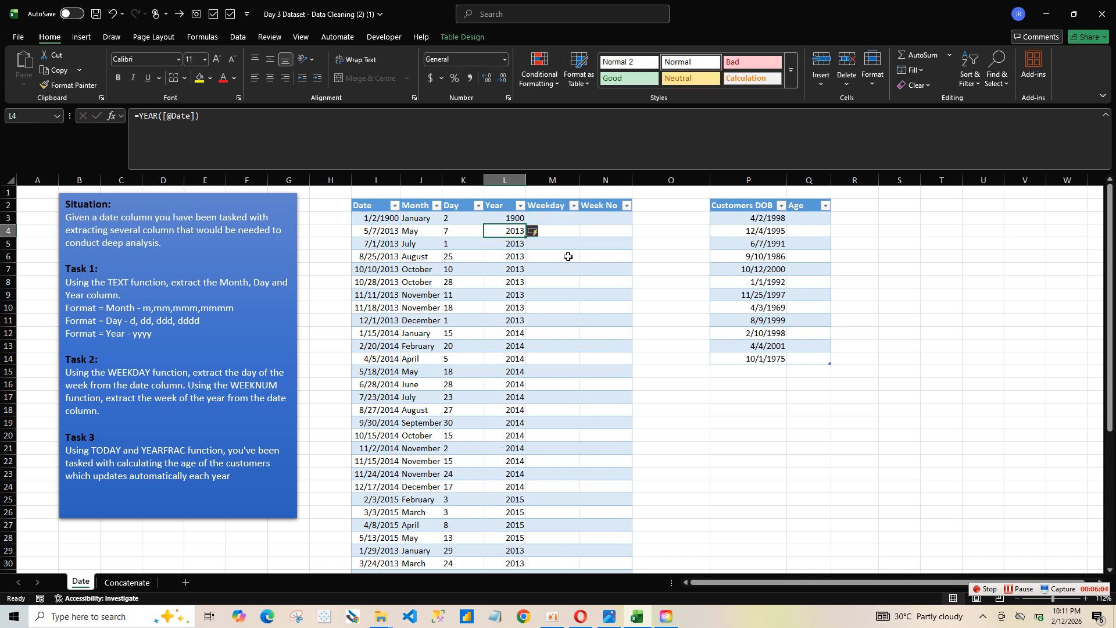
pyautogui.click(571, 218)
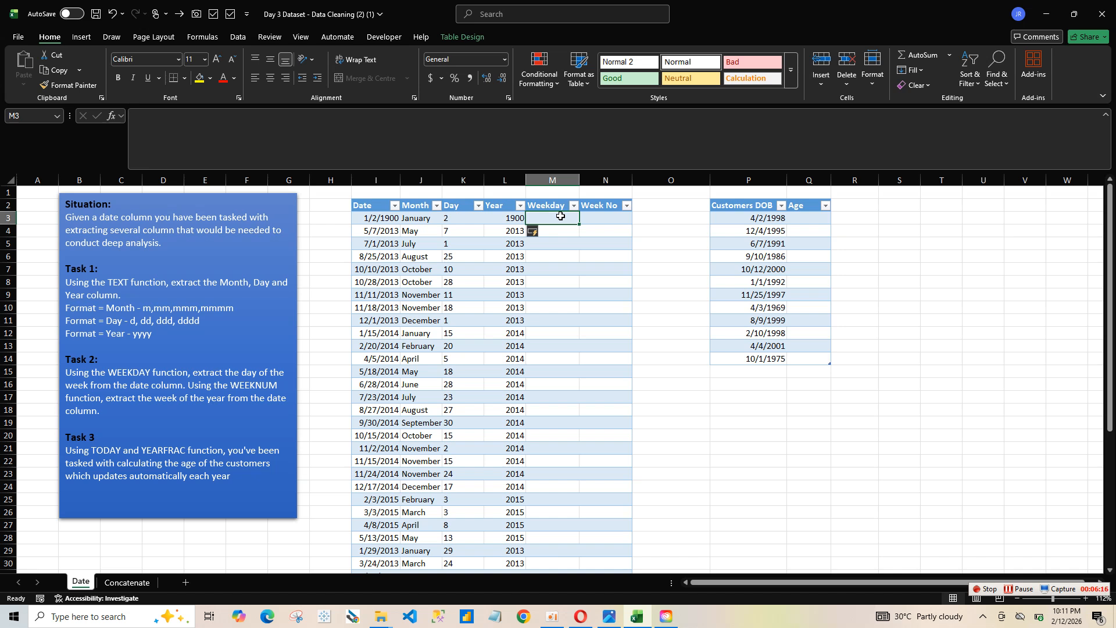
pyautogui.write('=')
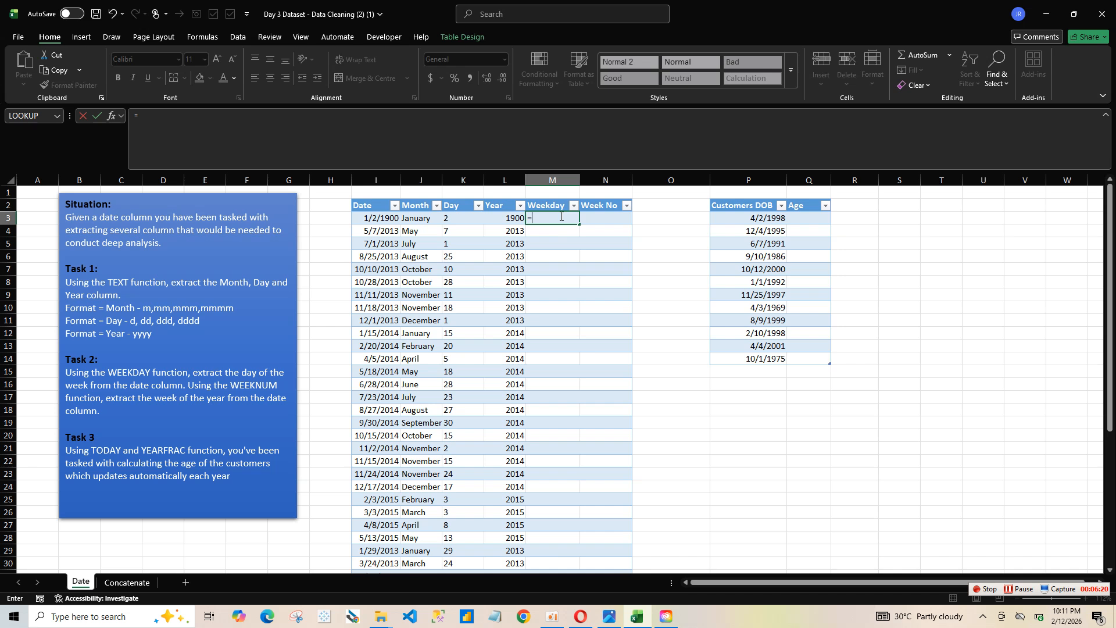
pyautogui.write('te')
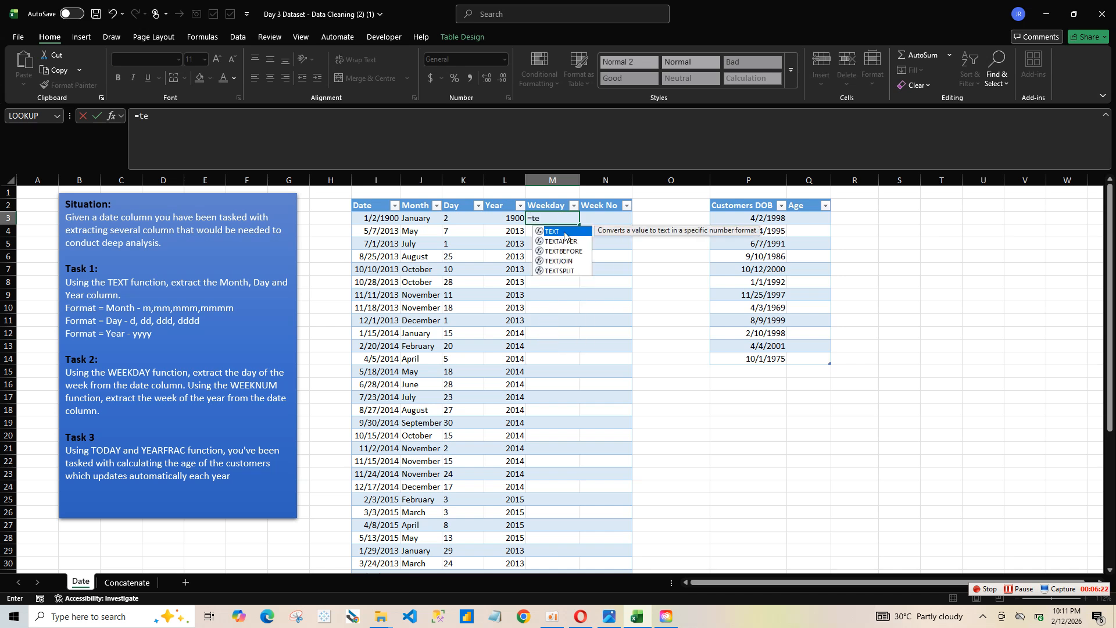
pyautogui.doubleClick(554, 232)
pyautogui.click(392, 216)
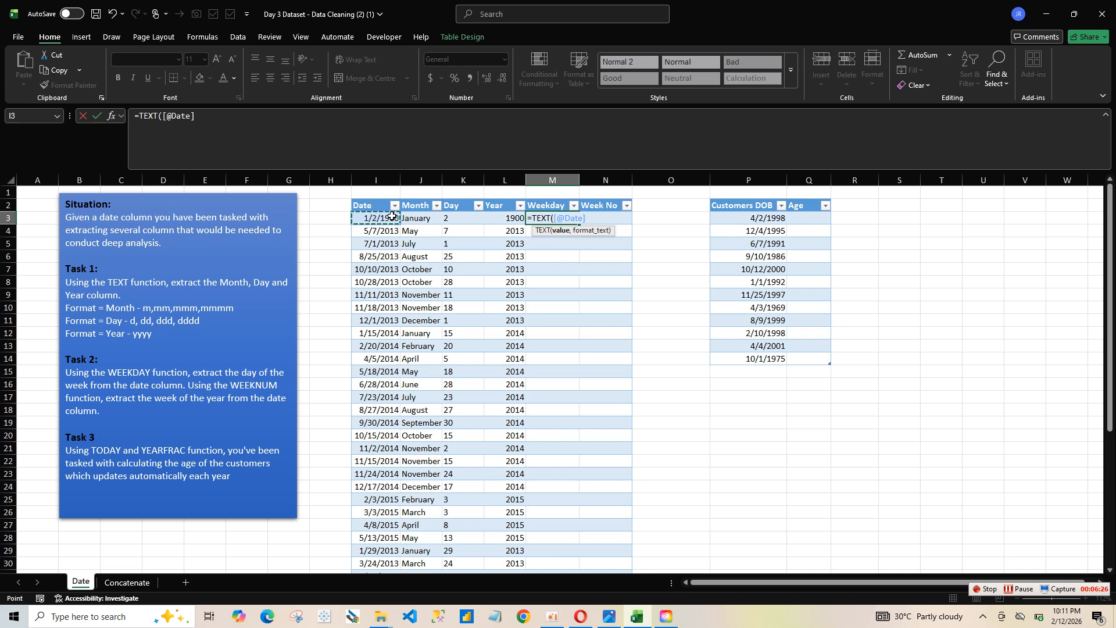
pyautogui.write(', "dd"')
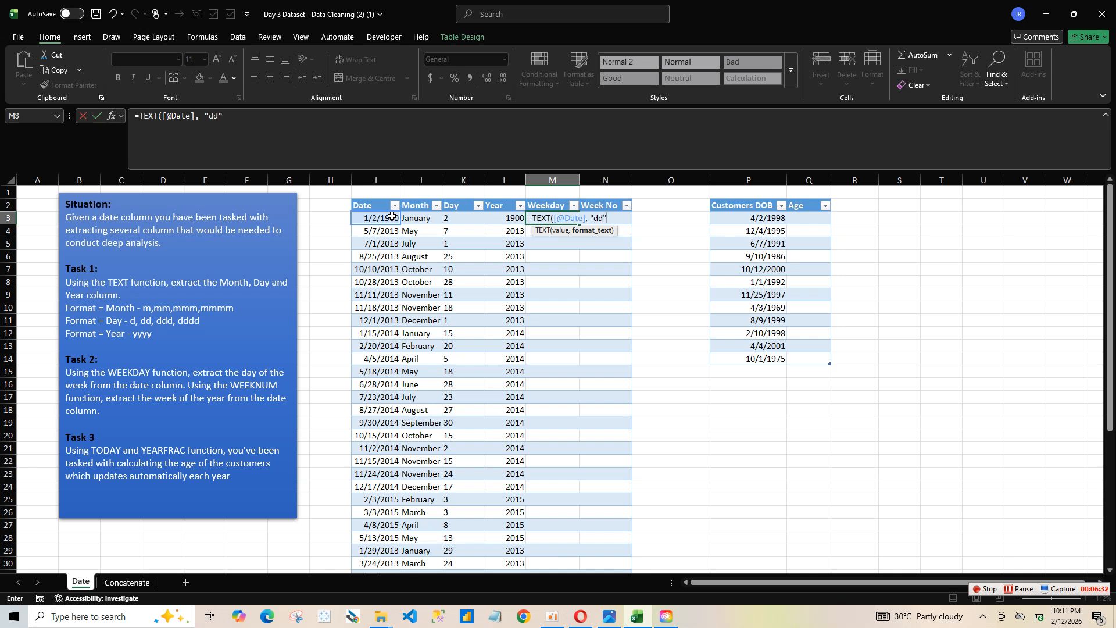
pyautogui.write(')')
pyautogui.press('Return')
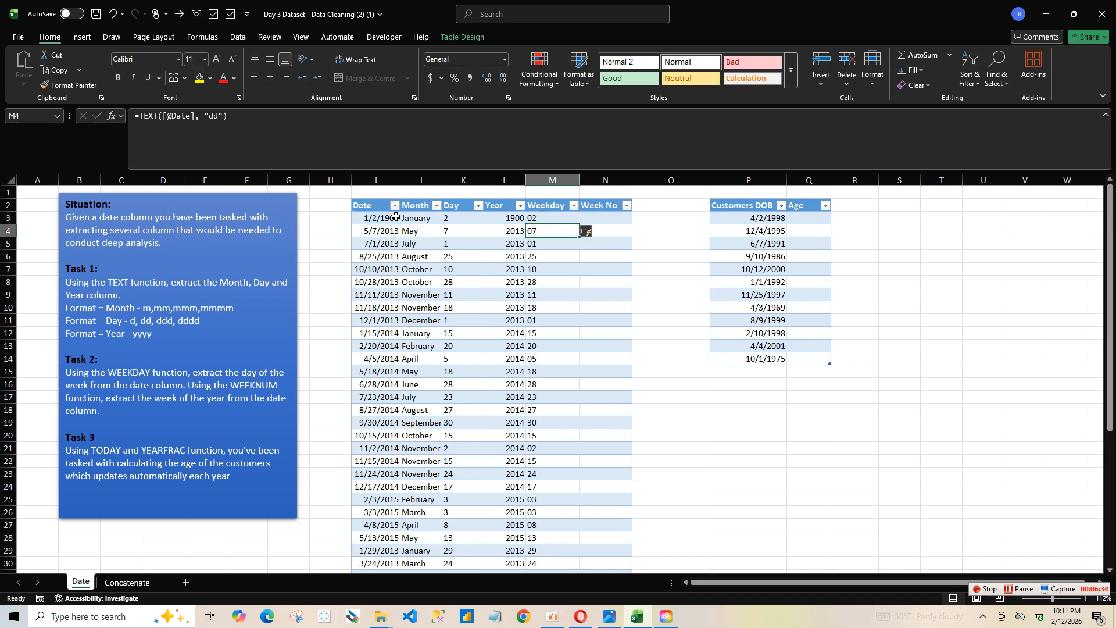
# Step: Change the format code in the Weekday column's TEXT formula to "ddD" for abbreviated day names
pyautogui.click(542, 216)
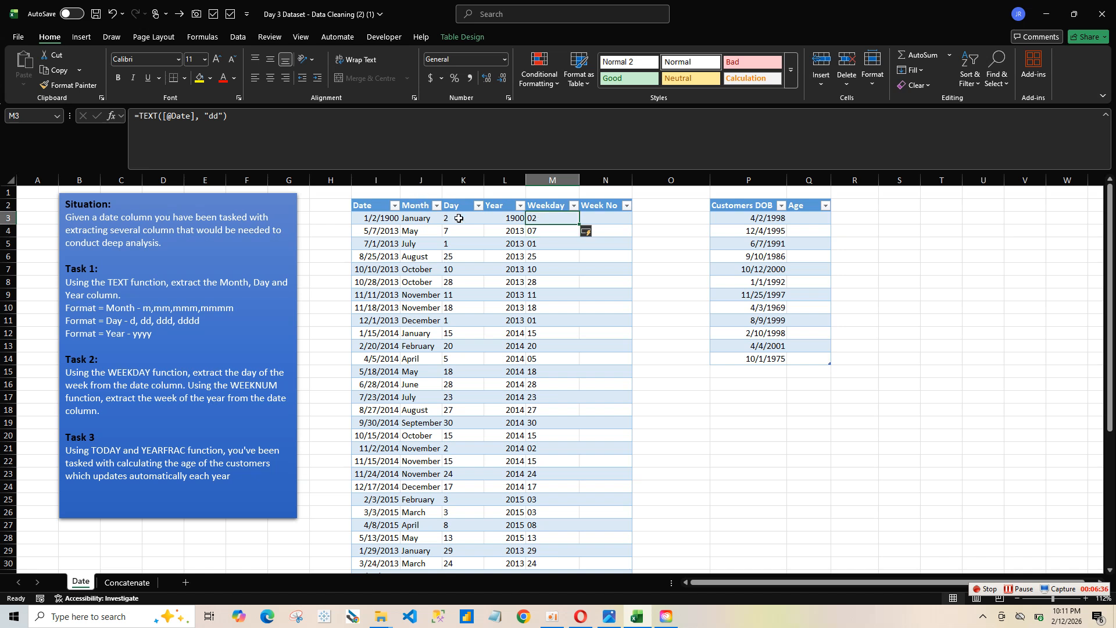
pyautogui.click(218, 116)
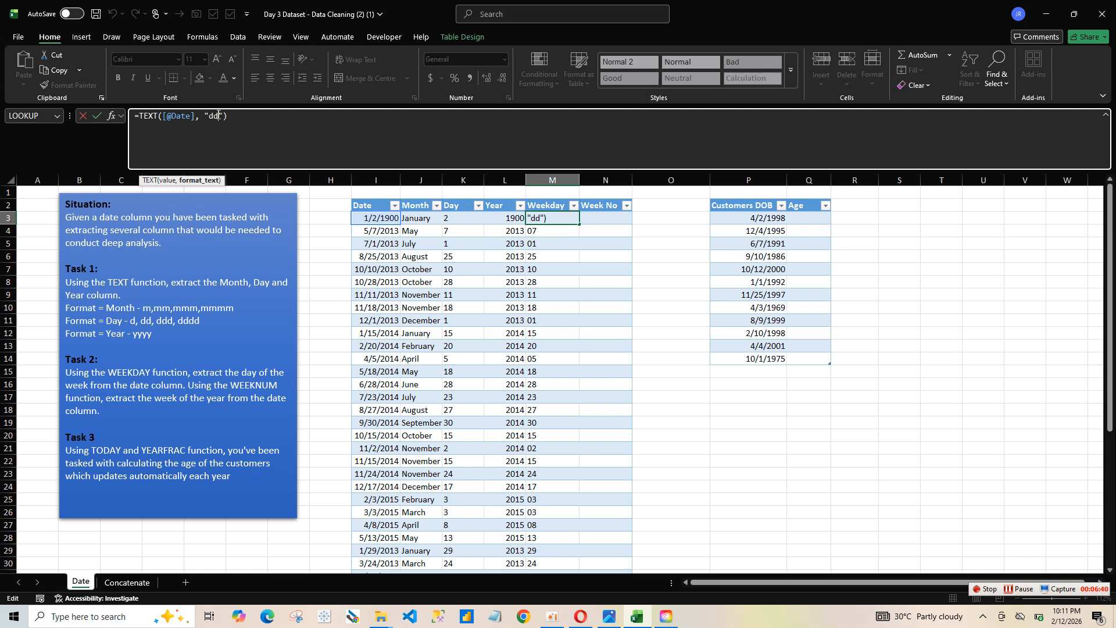
pyautogui.write('d')
pyautogui.press('Return')
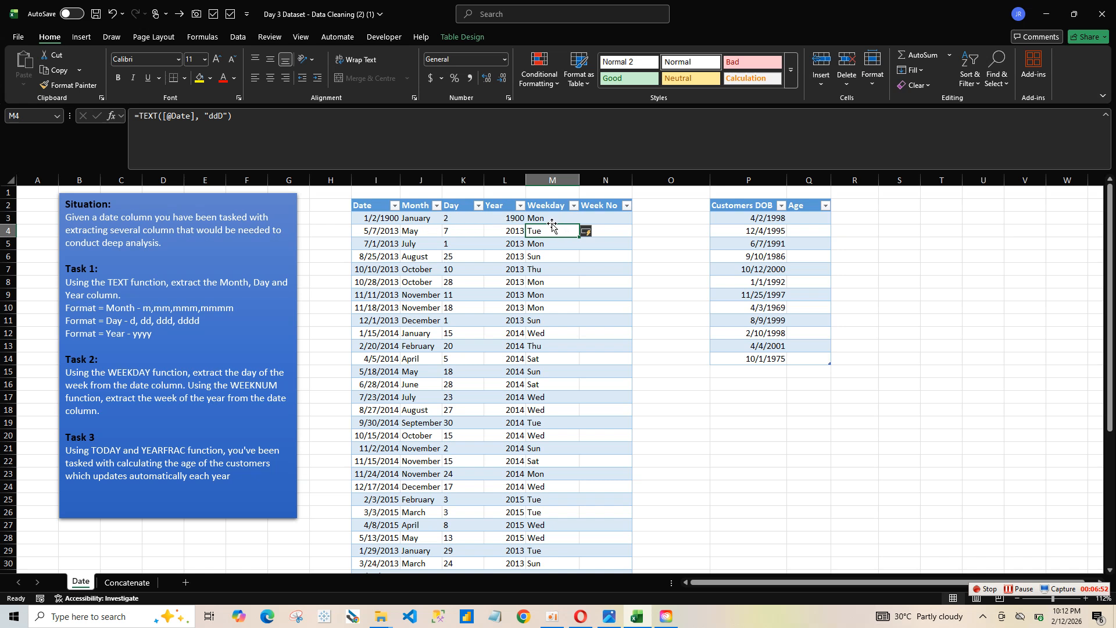
pyautogui.click(602, 207)
pyautogui.click(596, 218)
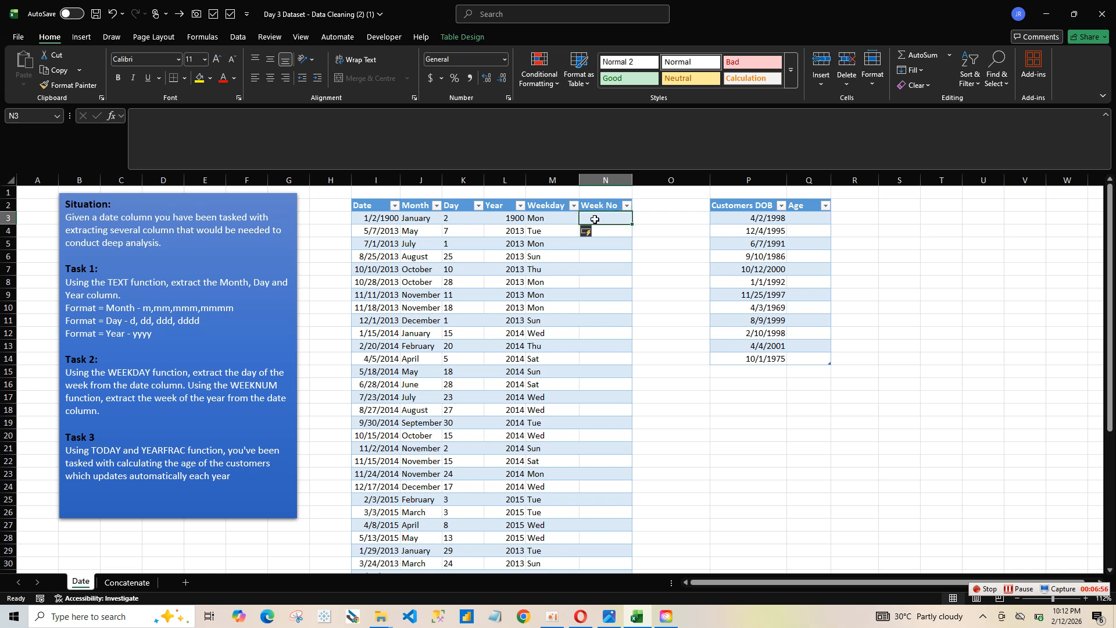
pyautogui.write('=')
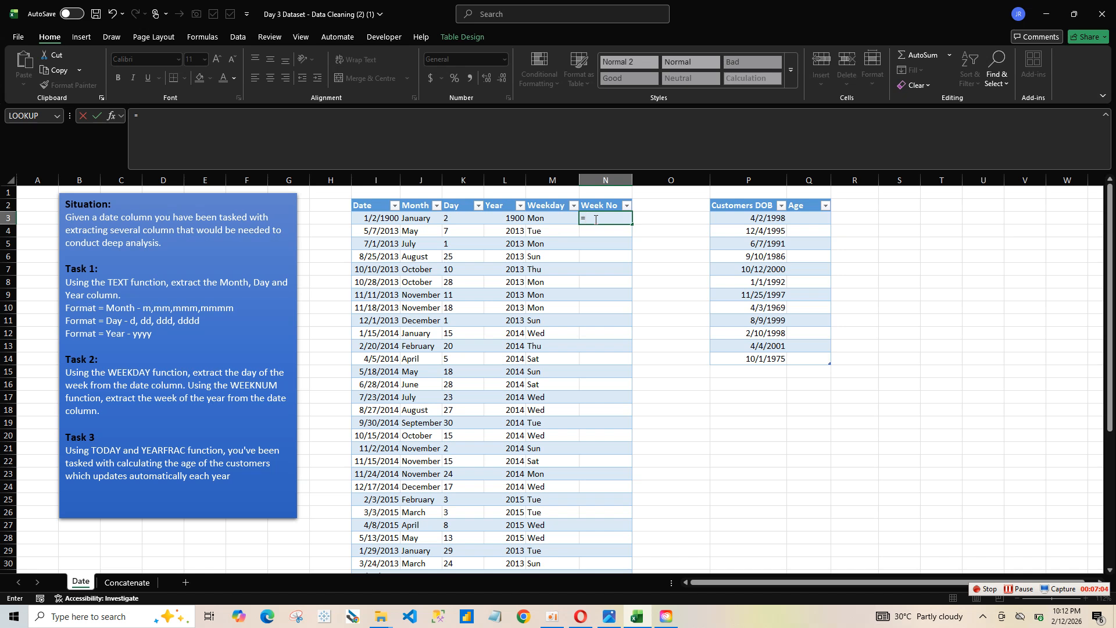
pyautogui.write('t')
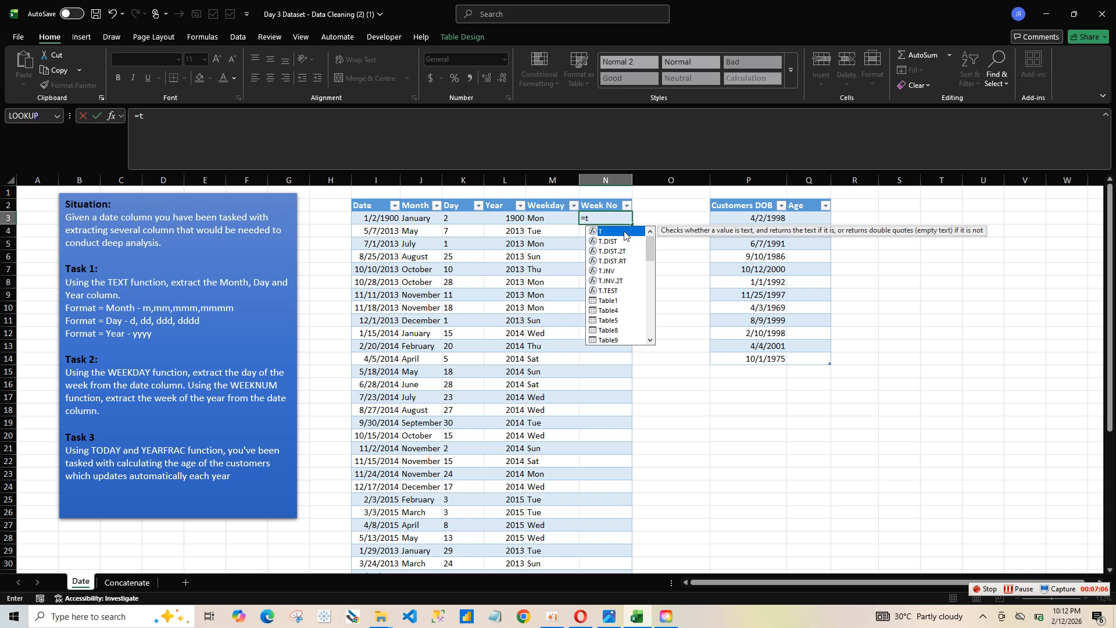
pyautogui.press('BackSpace')
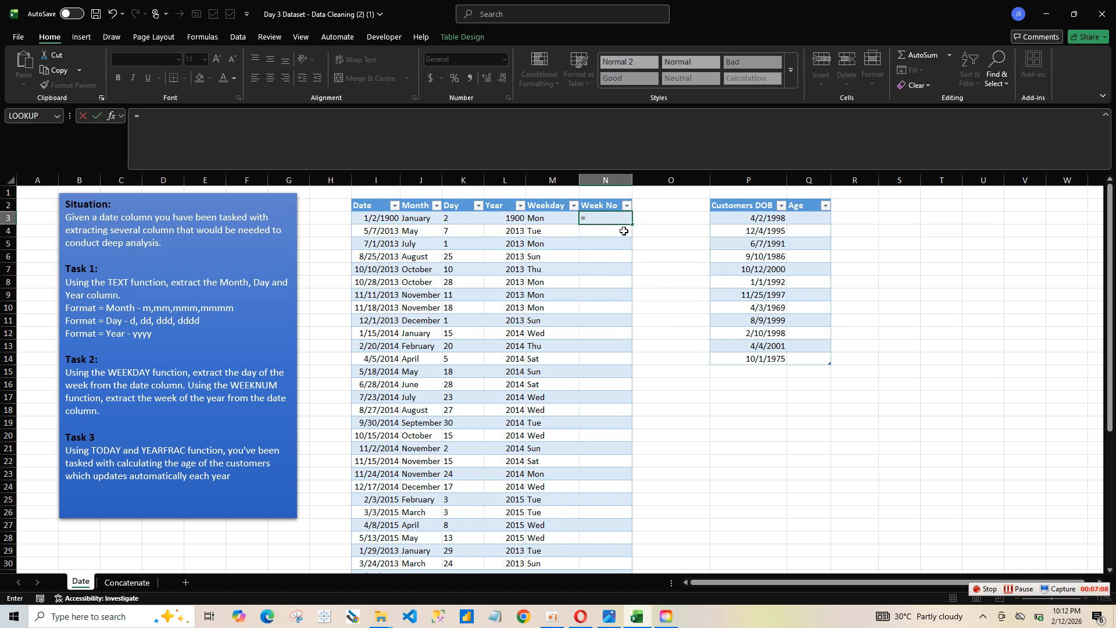
pyautogui.write('tex')
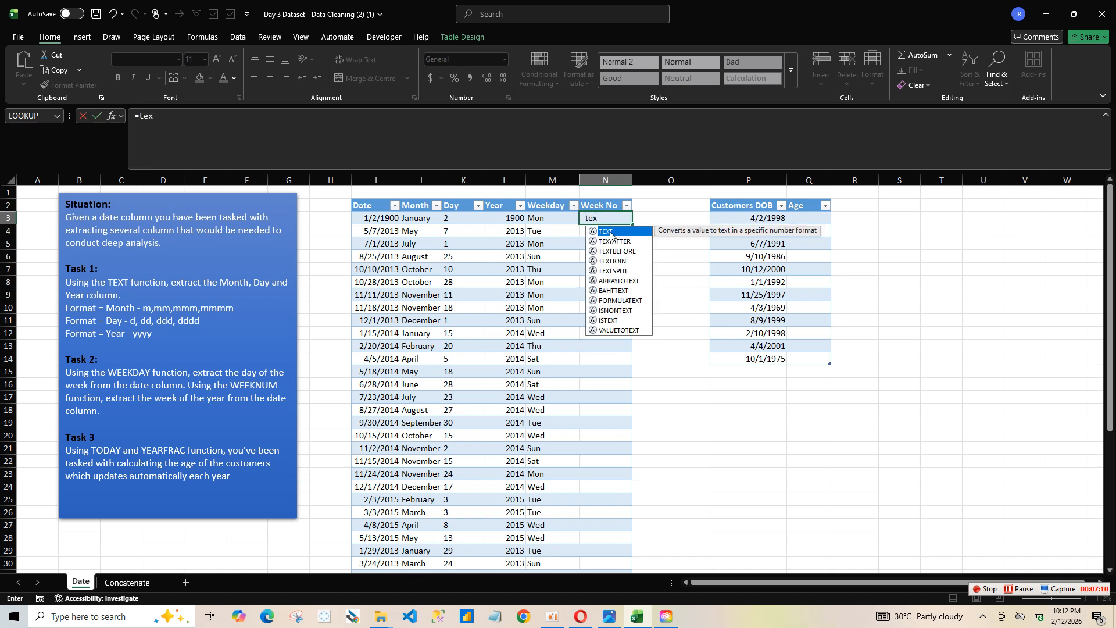
pyautogui.doubleClick(608, 232)
pyautogui.click(379, 218)
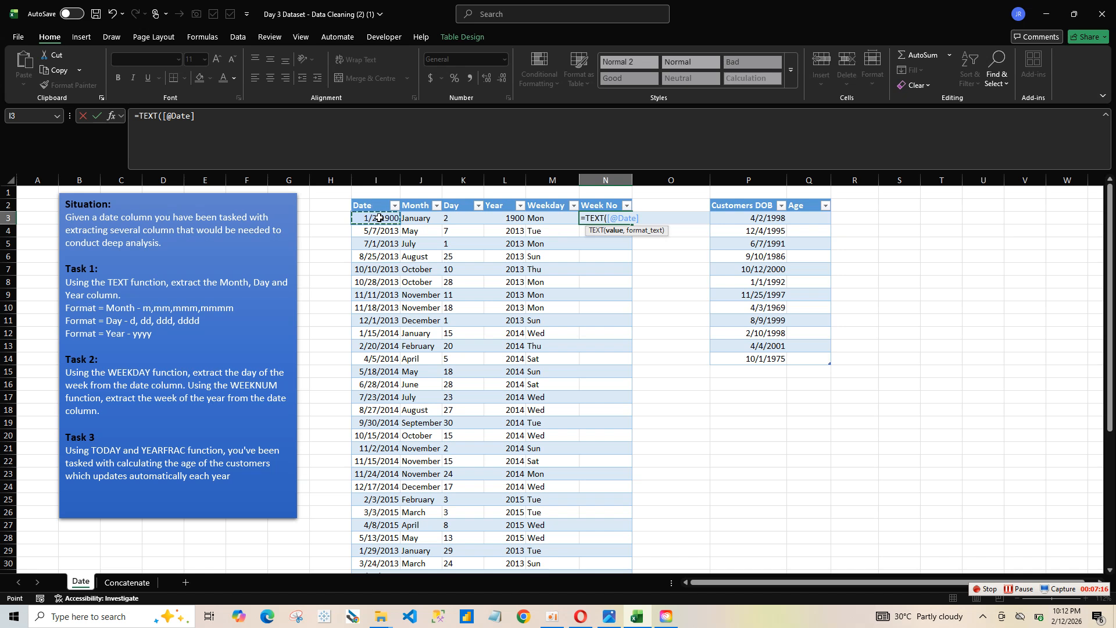
pyautogui.write(',')
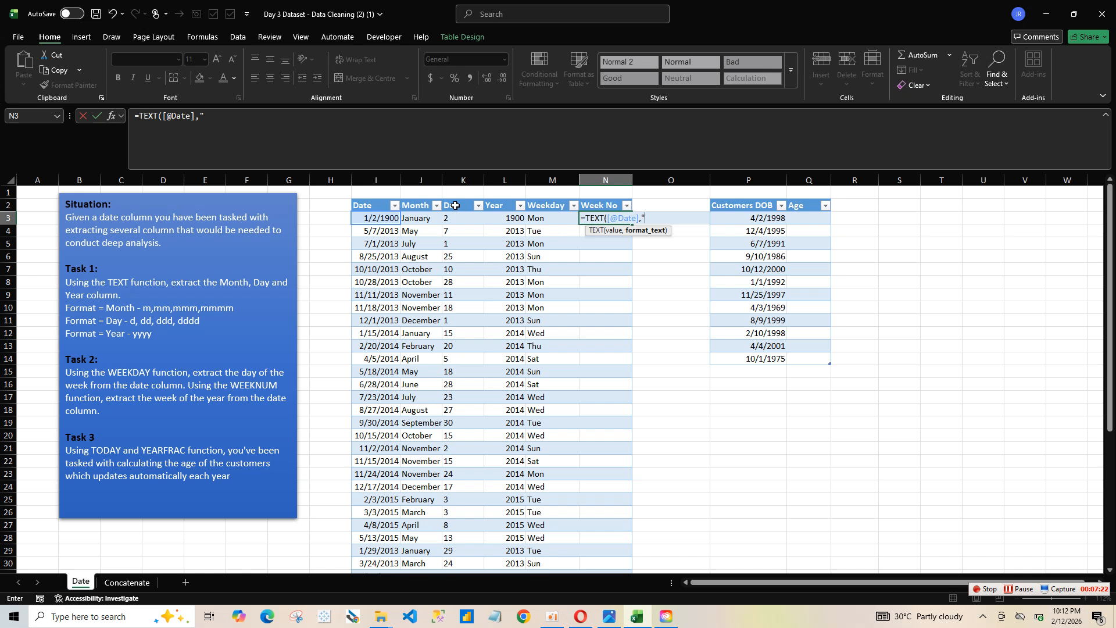
pyautogui.write('"DD")')
pyautogui.press('Return')
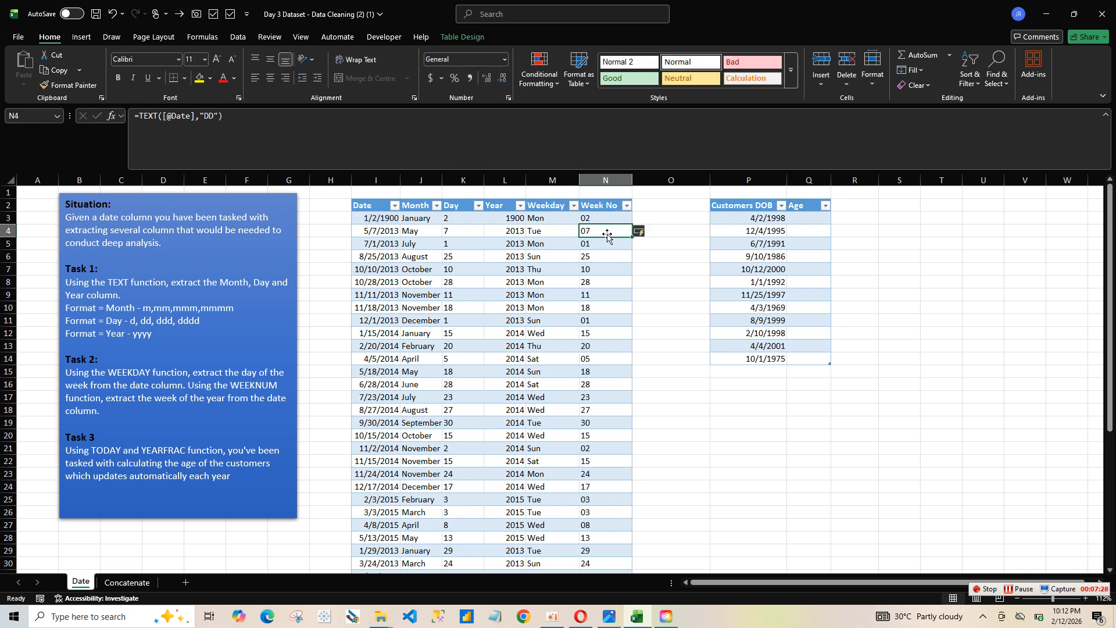
pyautogui.click(608, 219)
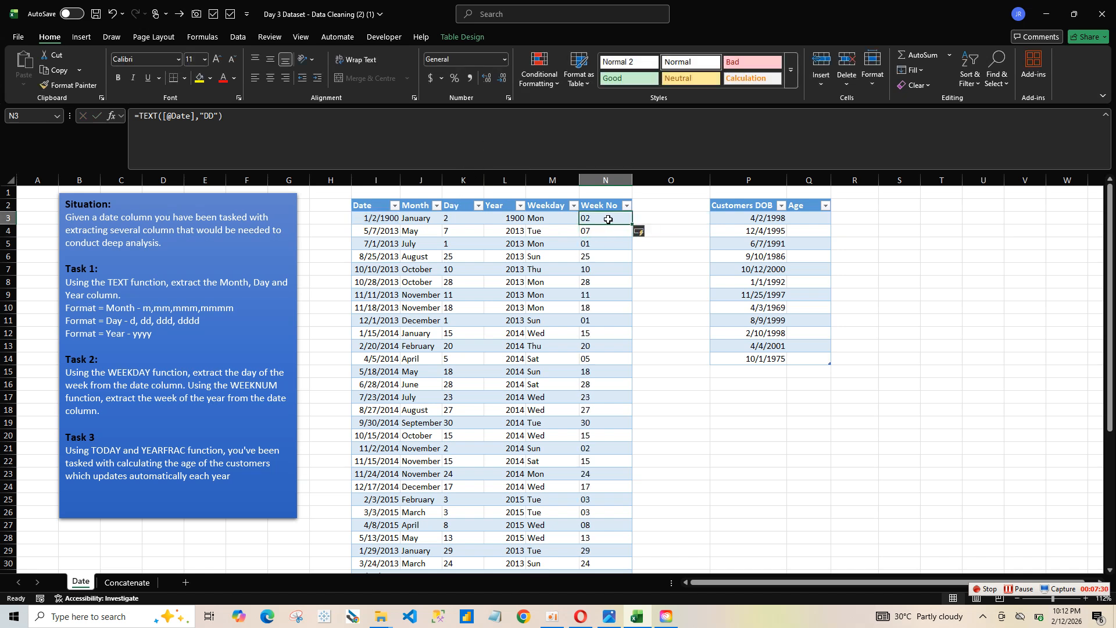
pyautogui.write('=wee')
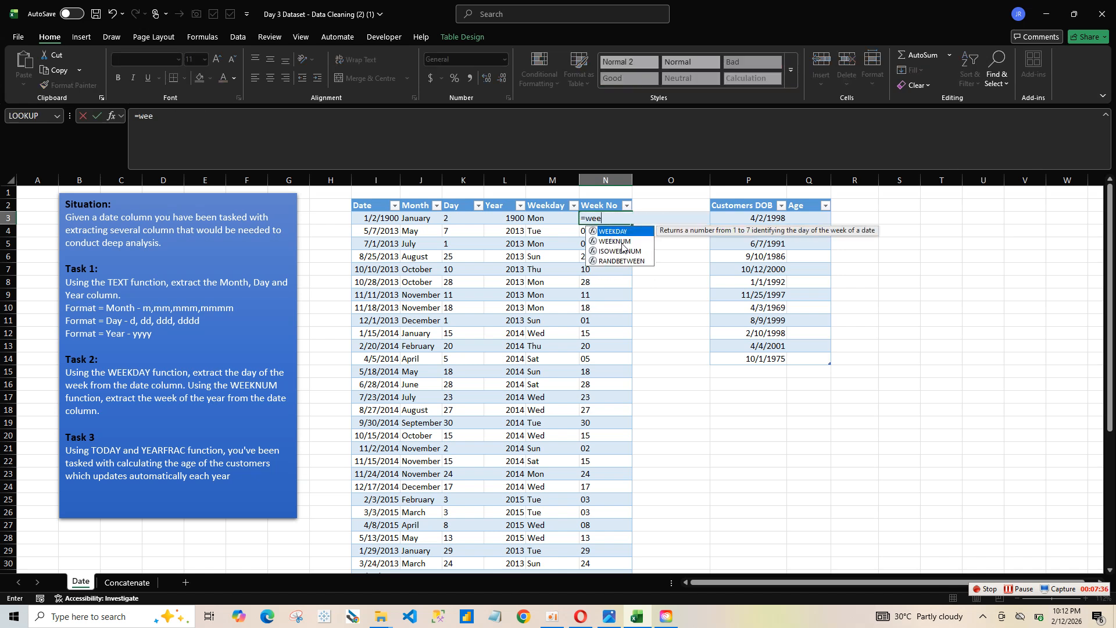
pyautogui.doubleClick(619, 241)
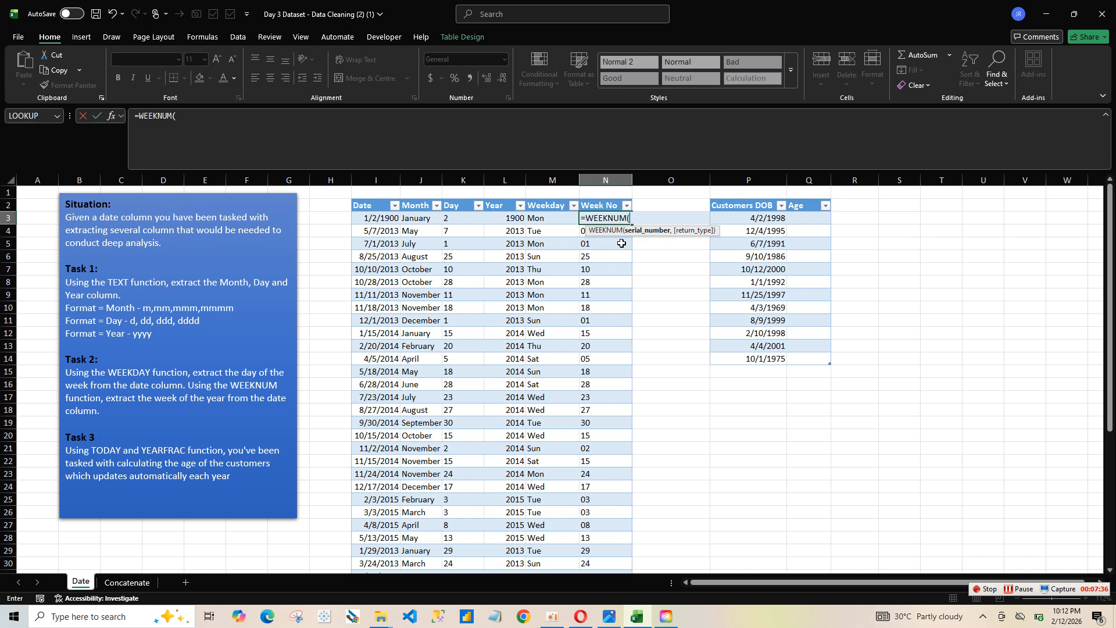
pyautogui.click(394, 219)
pyautogui.press('Return')
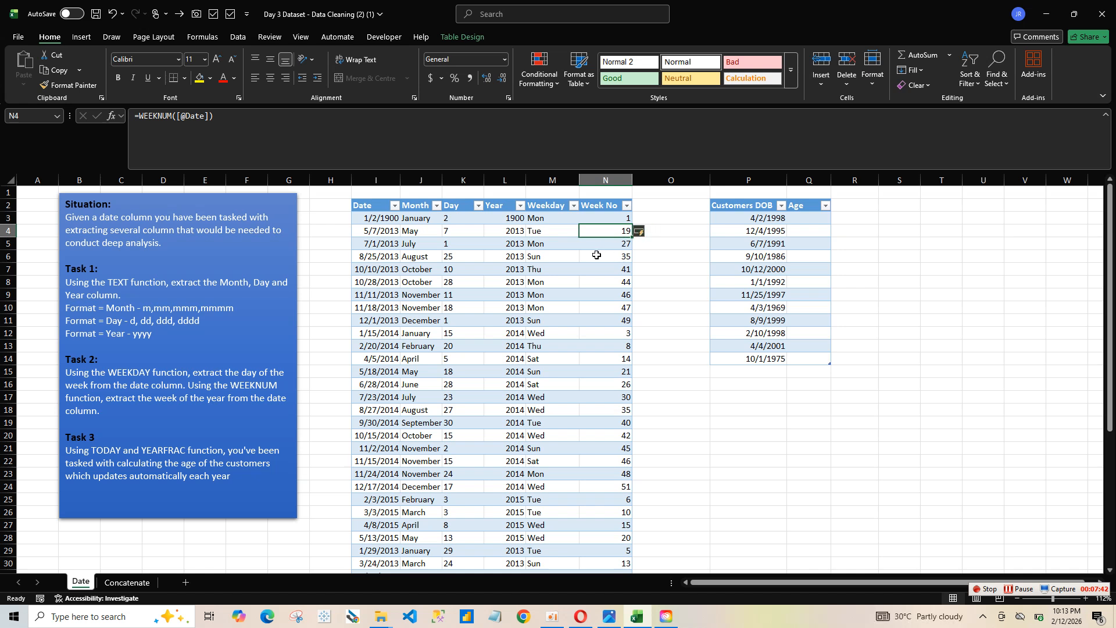
# Step: Undo the formulas entered in the Week No column
pyautogui.click(615, 217)
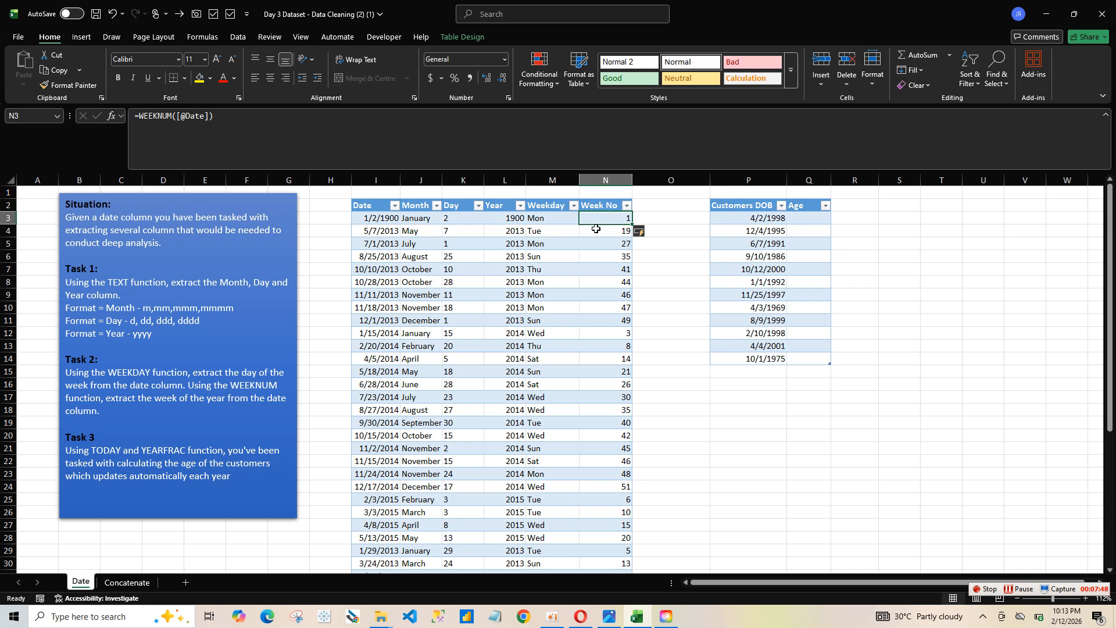
pyautogui.click(597, 231)
pyautogui.click(599, 218)
pyautogui.hotkey('ctrl', 'z')
pyautogui.hotkey('ctrl', 'z')
pyautogui.hotkey('ctrl', 'z')
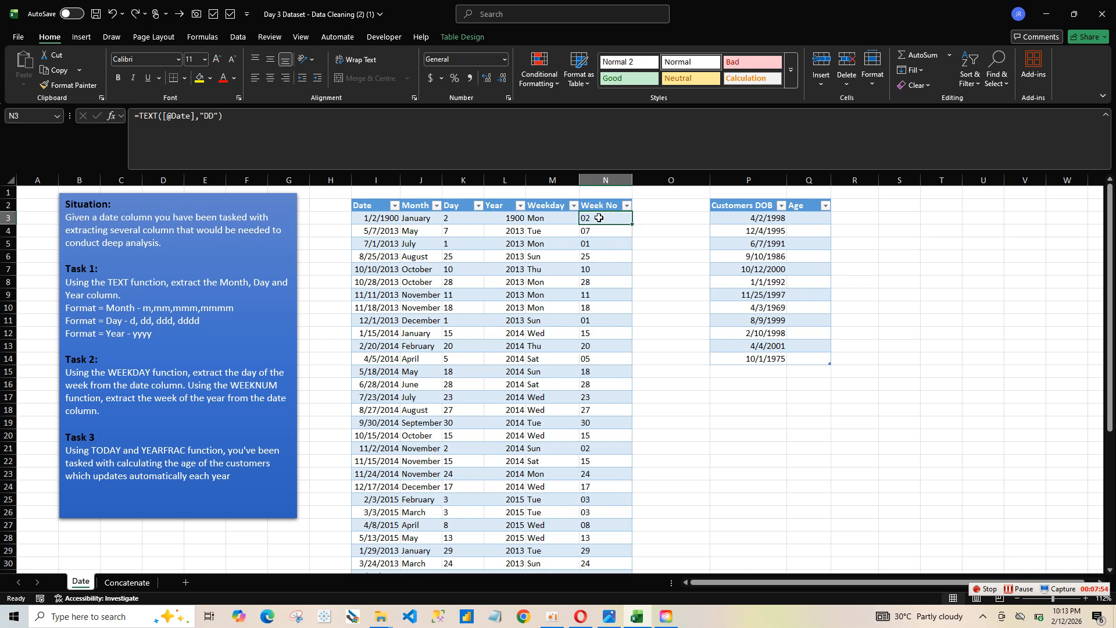
pyautogui.write('=we')
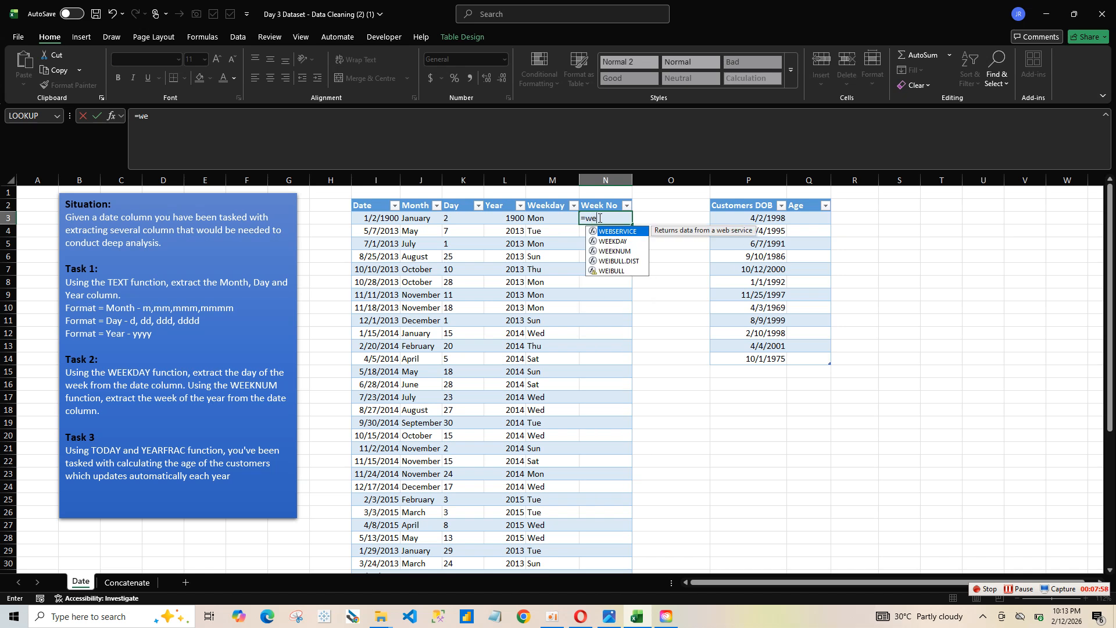
pyautogui.doubleClick(628, 251)
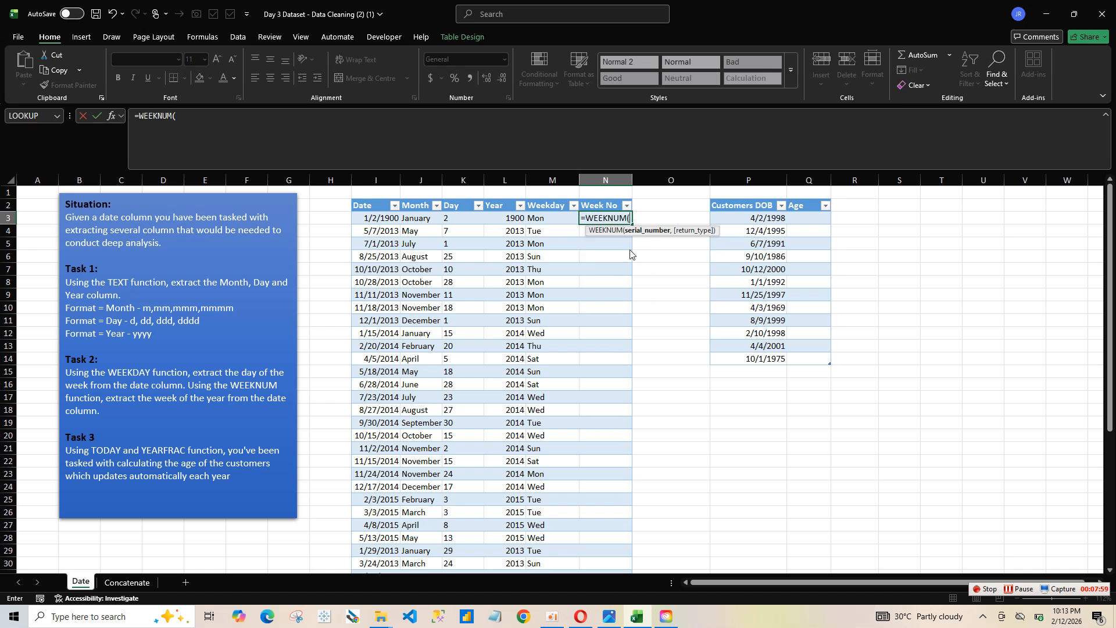
pyautogui.click(386, 221)
pyautogui.press('Return')
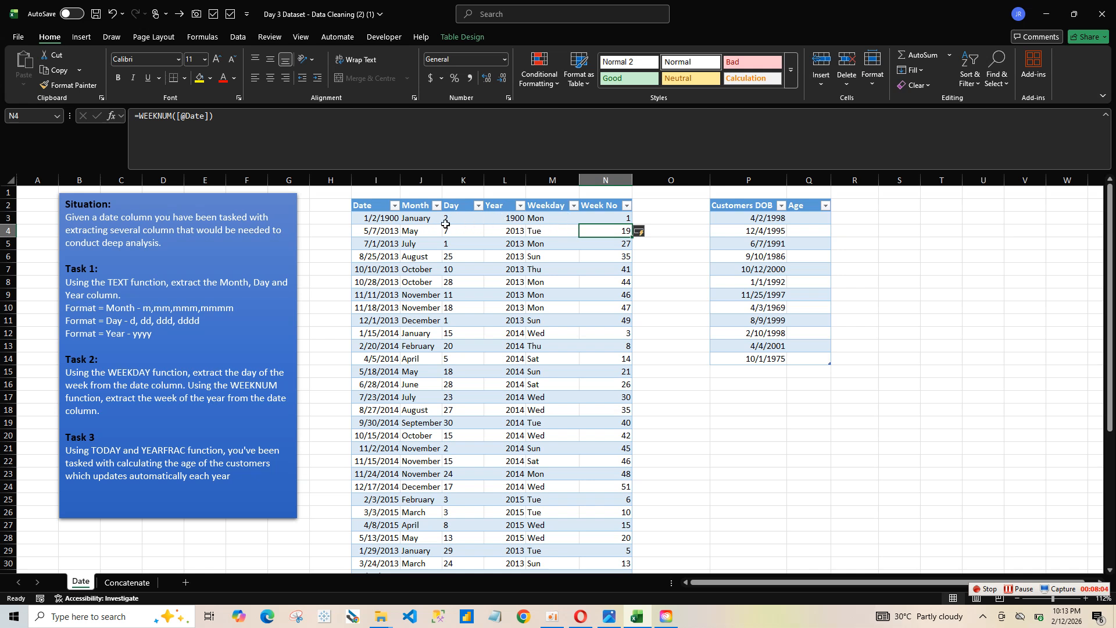
pyautogui.click(549, 219)
pyautogui.press('F2')
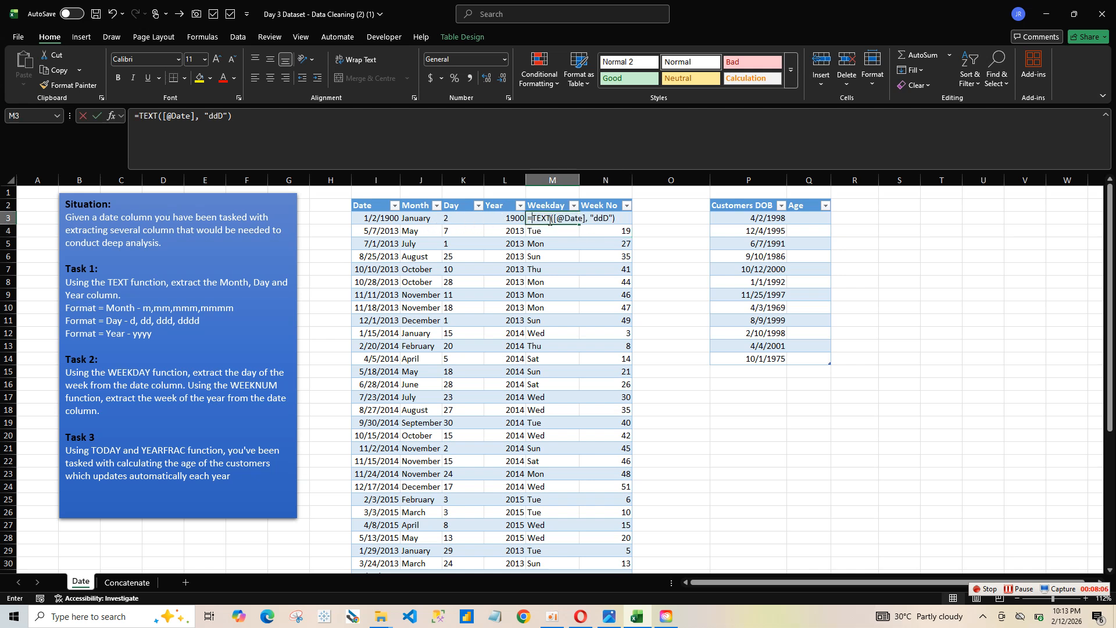
pyautogui.write('=wee')
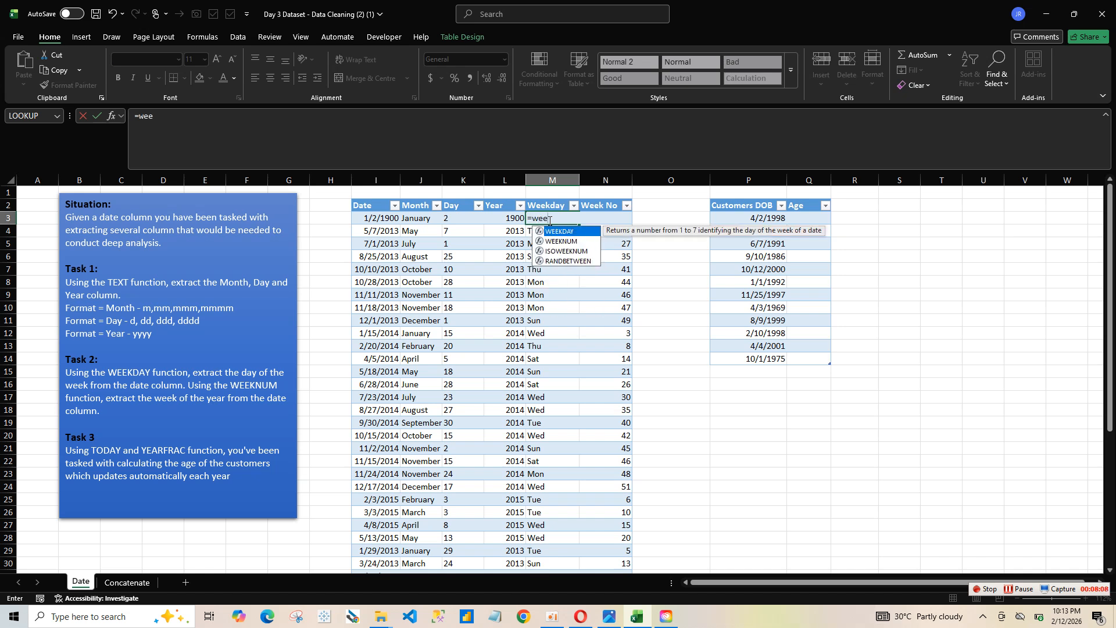
pyautogui.press('Tab')
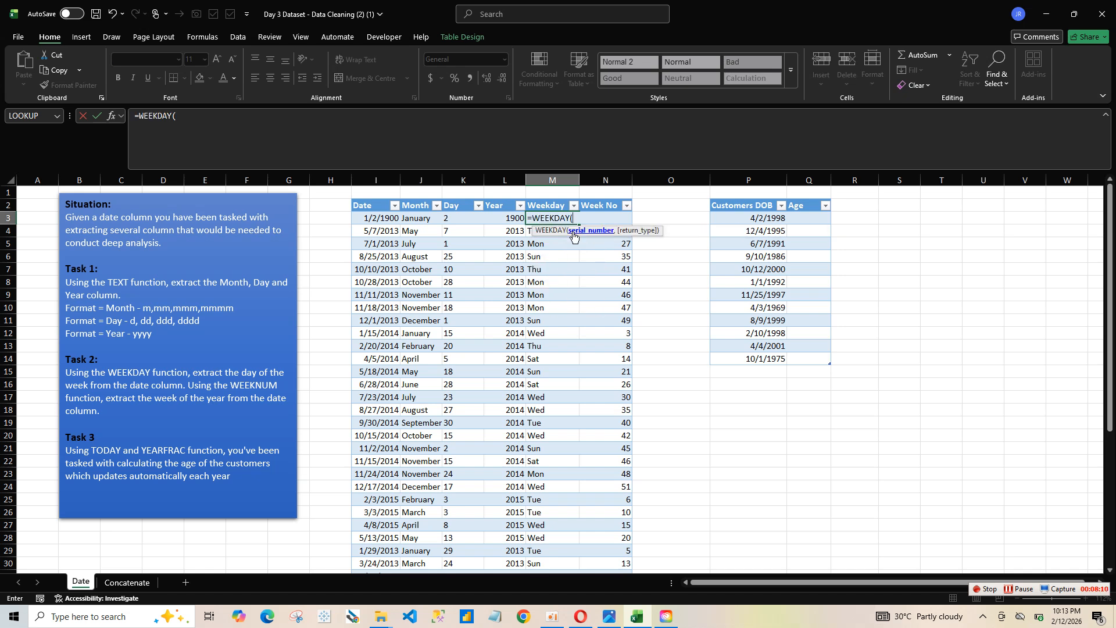
pyautogui.click(391, 222)
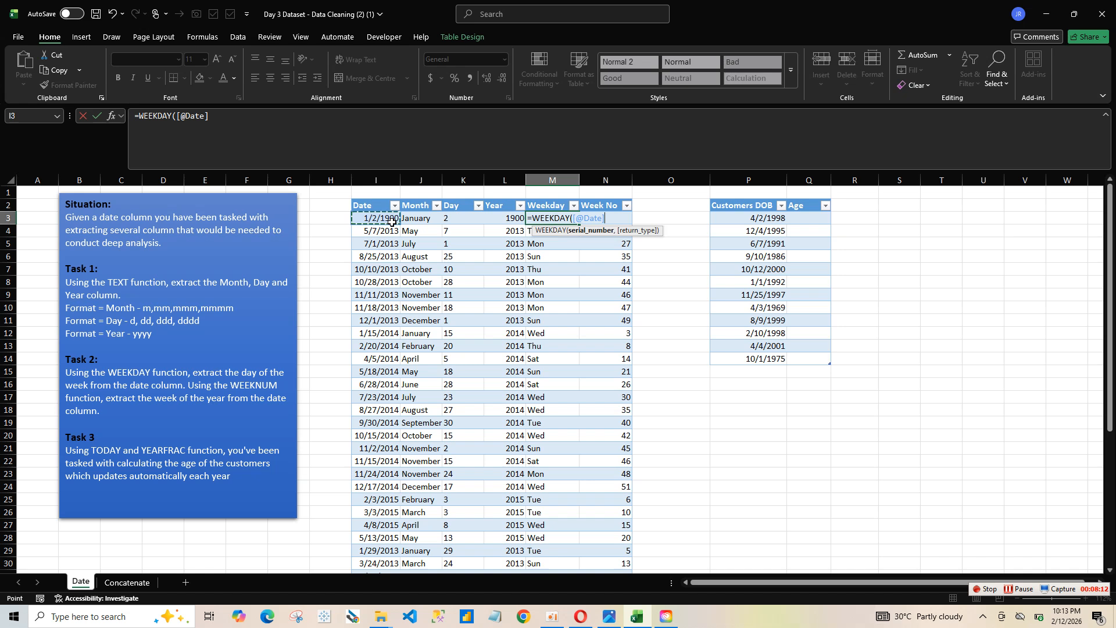
pyautogui.press('Return')
# Step: Examine the results and formulas in several rows of the Weekday and Week No columns
pyautogui.click(558, 220)
pyautogui.click(561, 307)
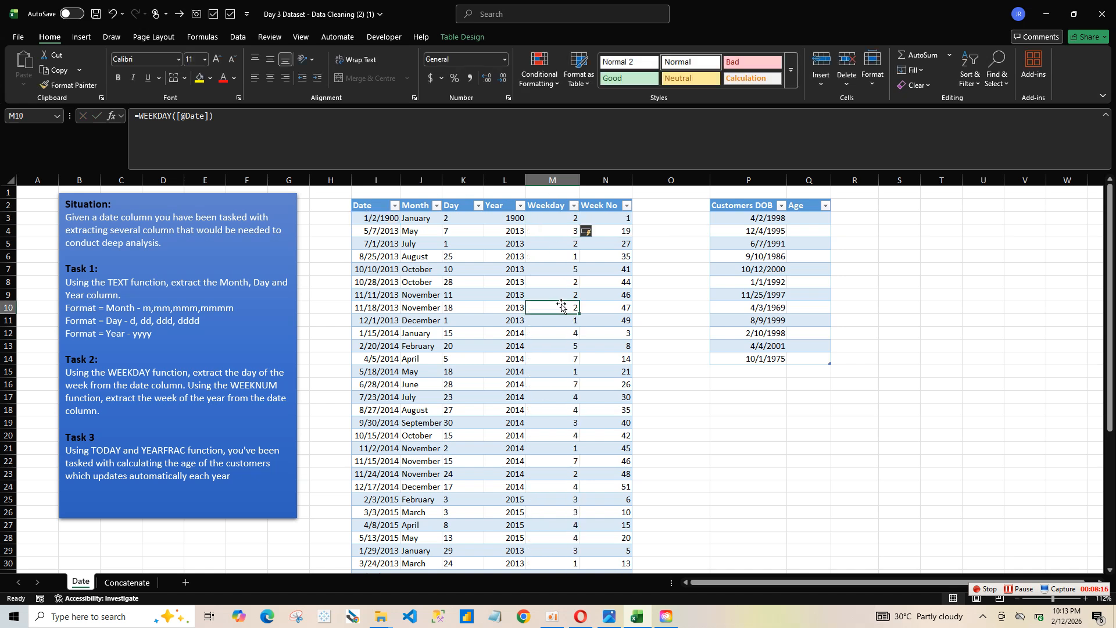
pyautogui.click(567, 229)
pyautogui.click(567, 241)
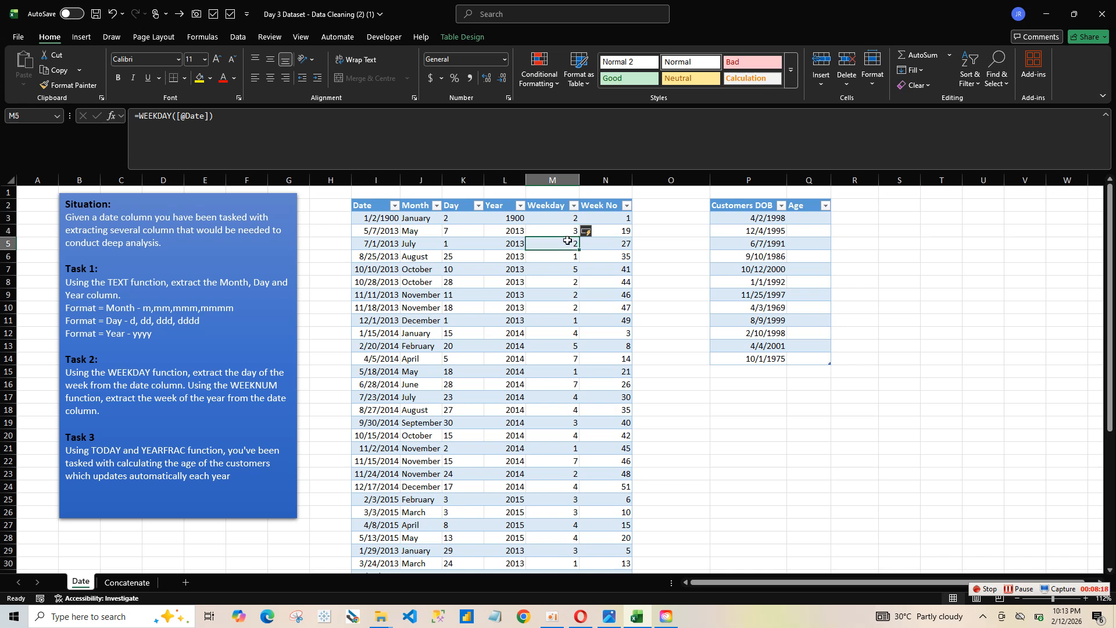
pyautogui.click(572, 277)
pyautogui.click(591, 330)
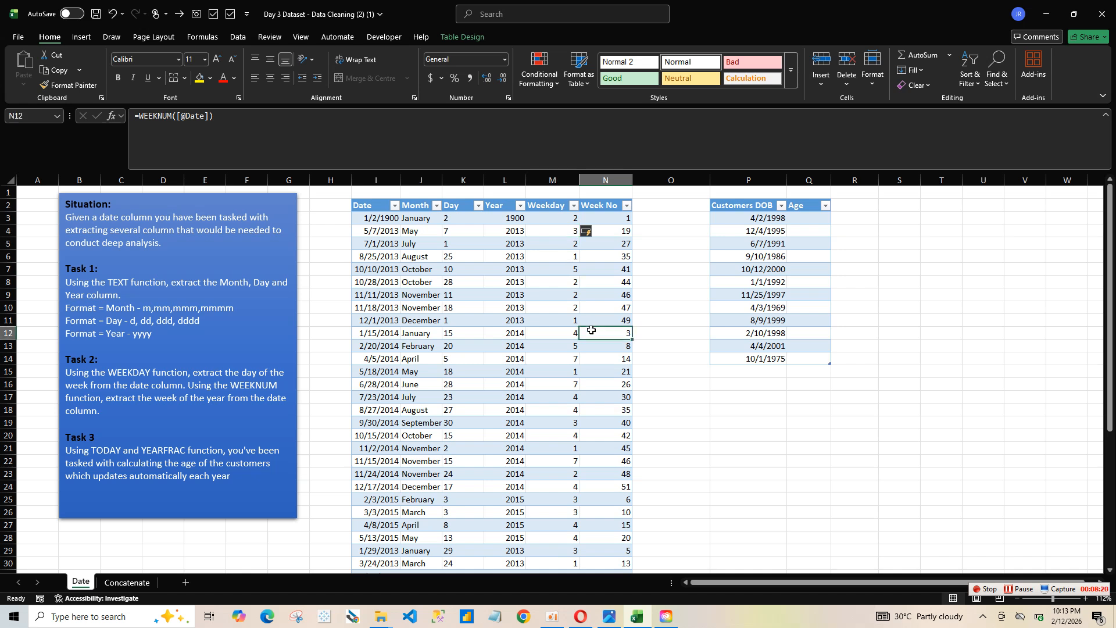
pyautogui.click(557, 384)
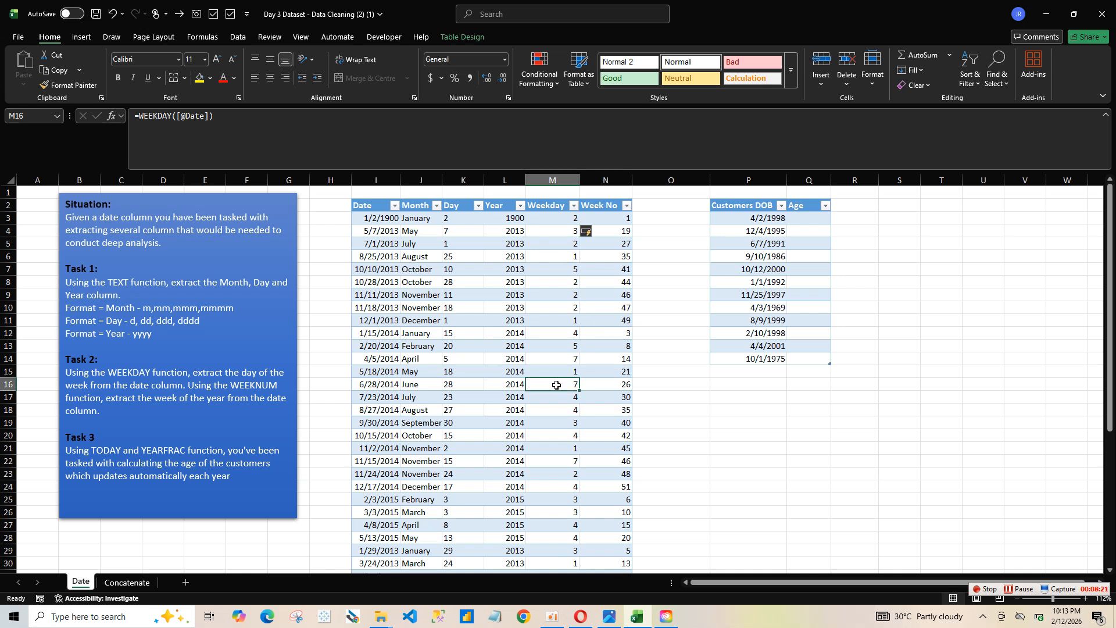
pyautogui.click(614, 220)
pyautogui.click(535, 227)
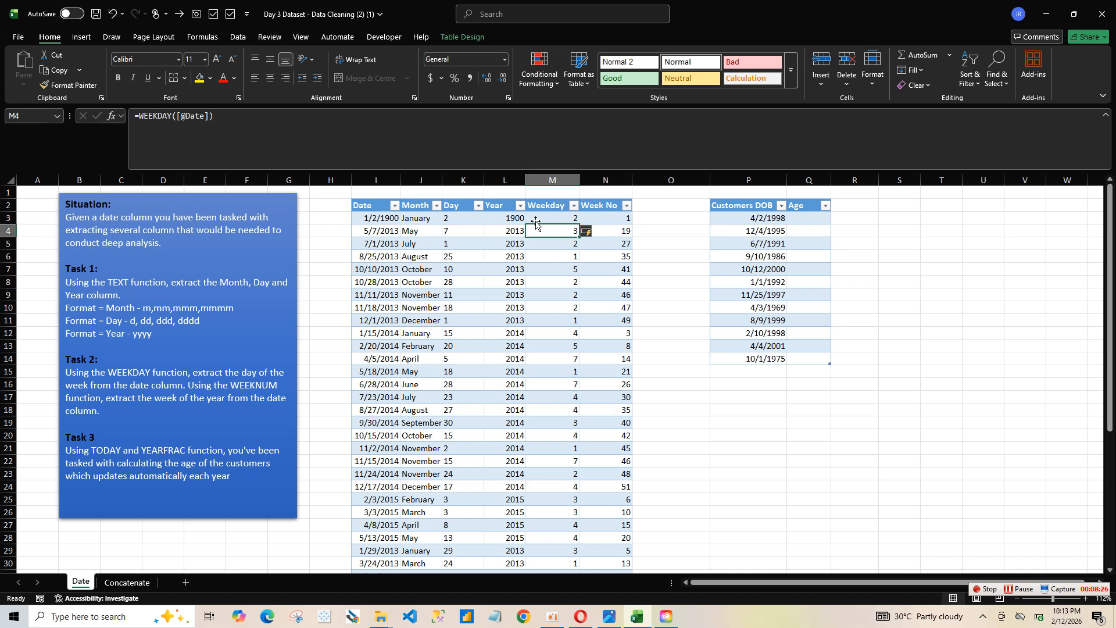
pyautogui.click(536, 220)
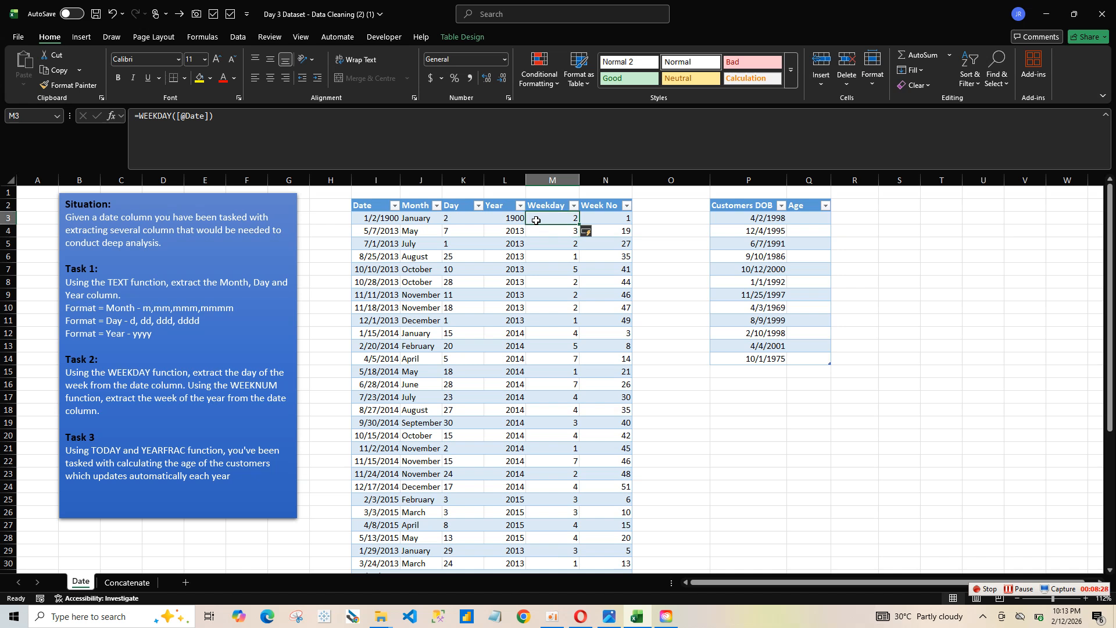
pyautogui.click(468, 217)
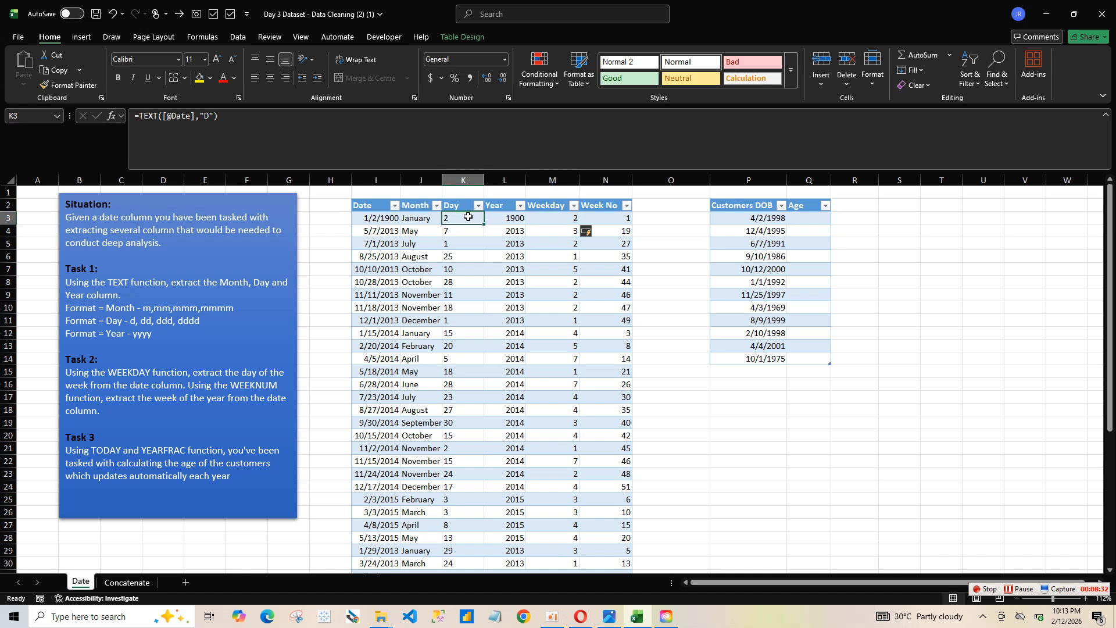
pyautogui.write('=')
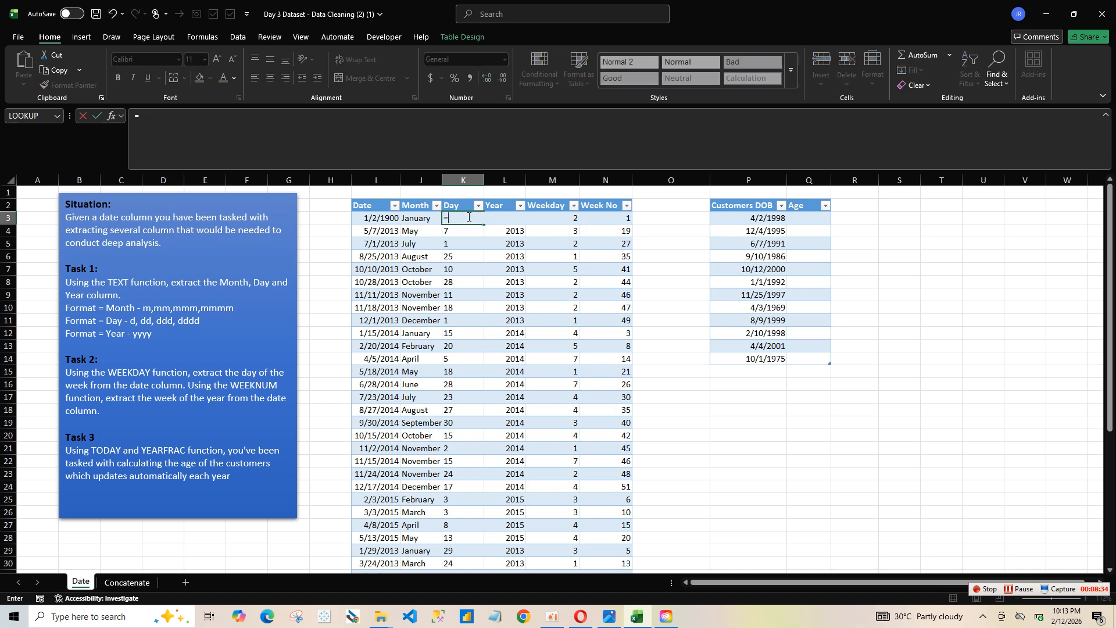
pyautogui.write('e')
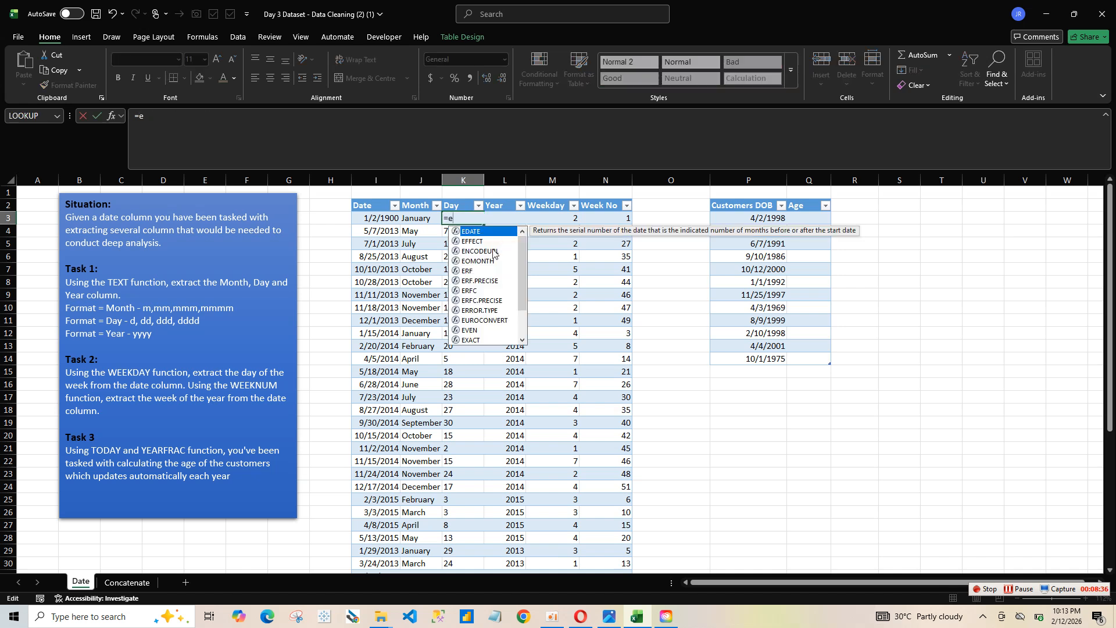
pyautogui.press('BackSpace')
pyautogui.write('tex')
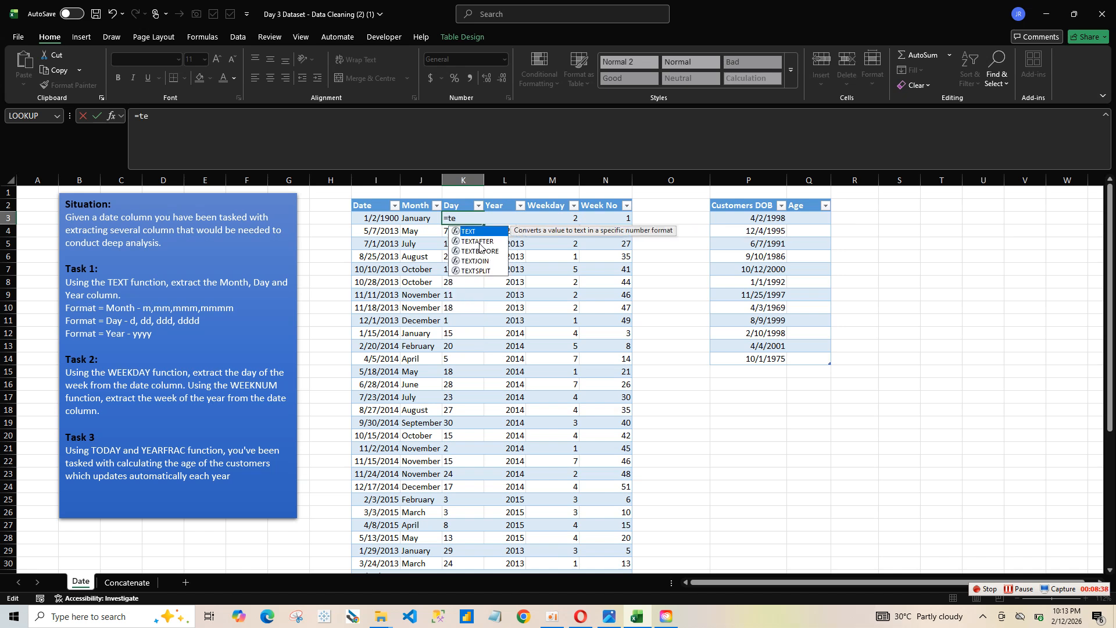
pyautogui.doubleClick(475, 231)
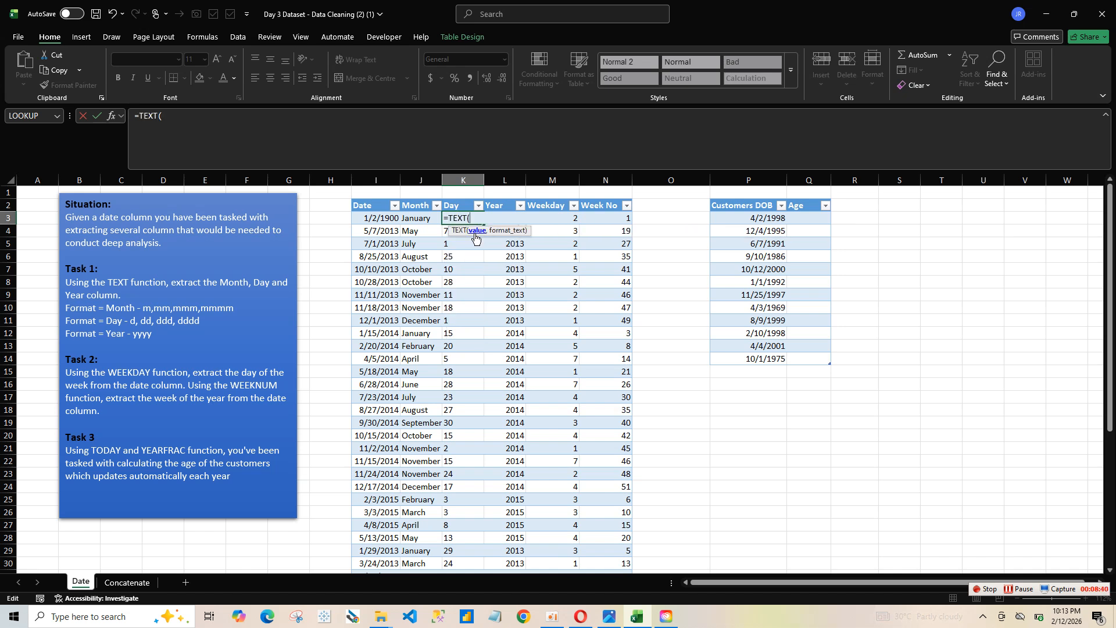
pyautogui.click(375, 219)
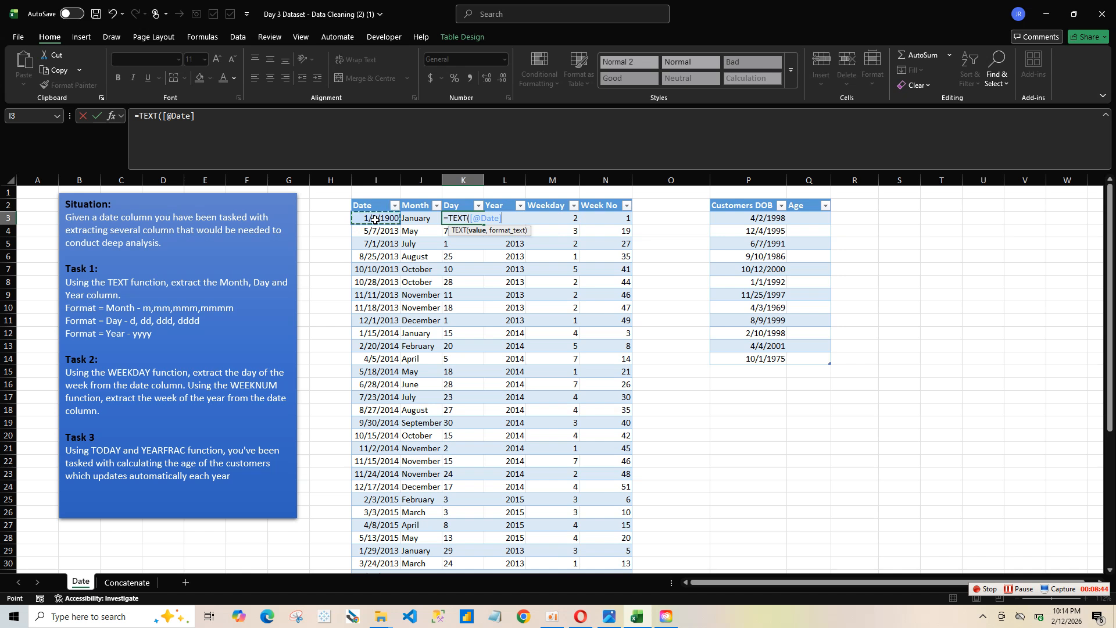
pyautogui.write(',')
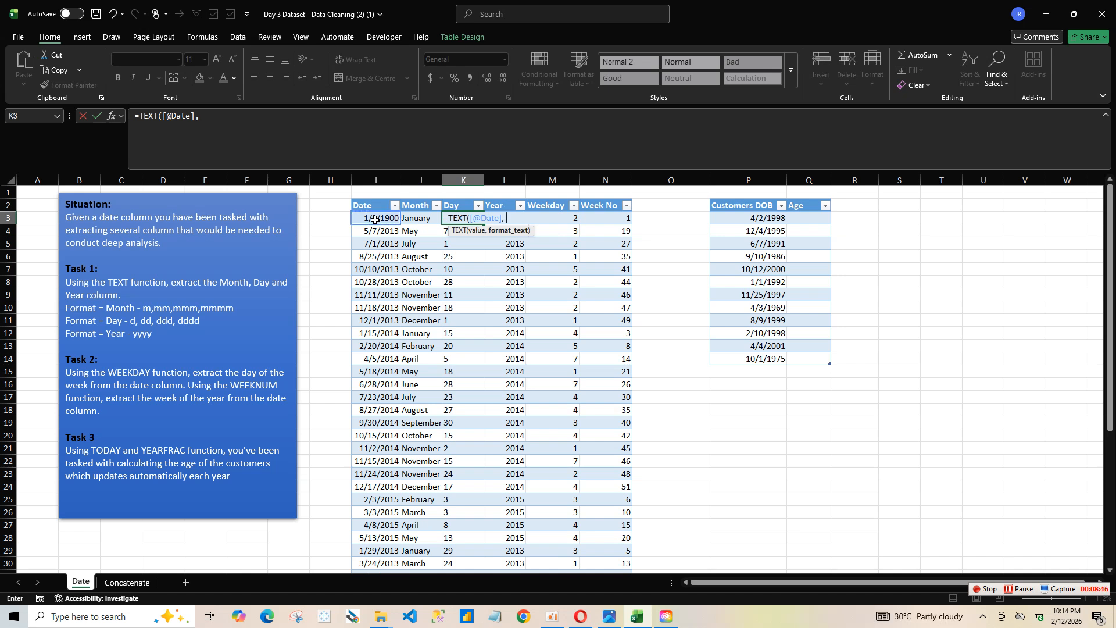
pyautogui.write(' "ddd"')
pyautogui.press('Return')
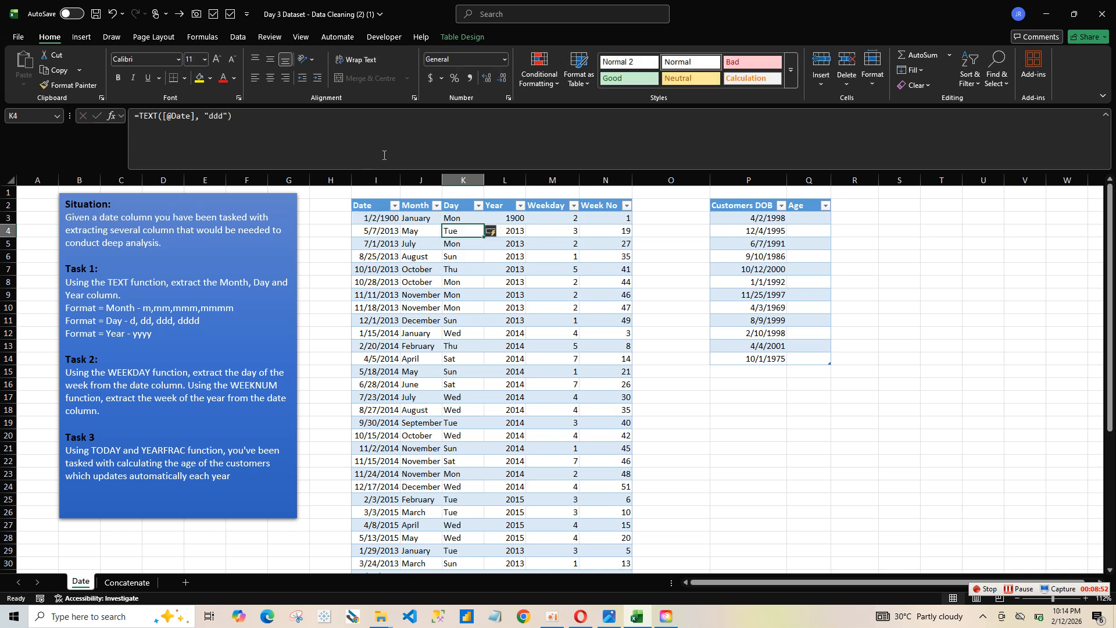
pyautogui.click(559, 279)
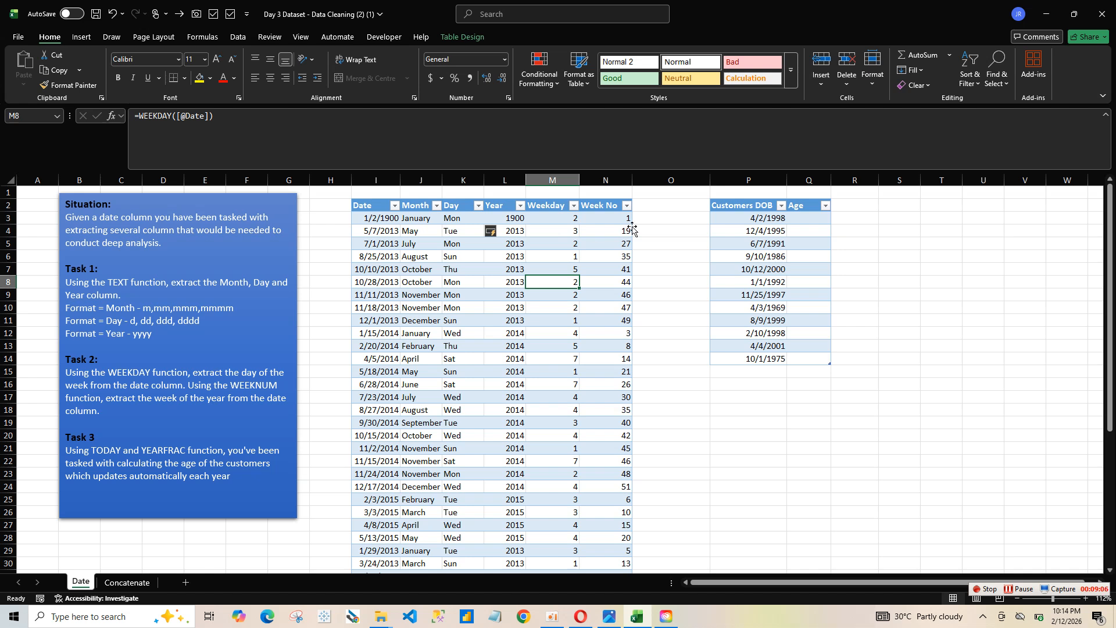
pyautogui.click(795, 219)
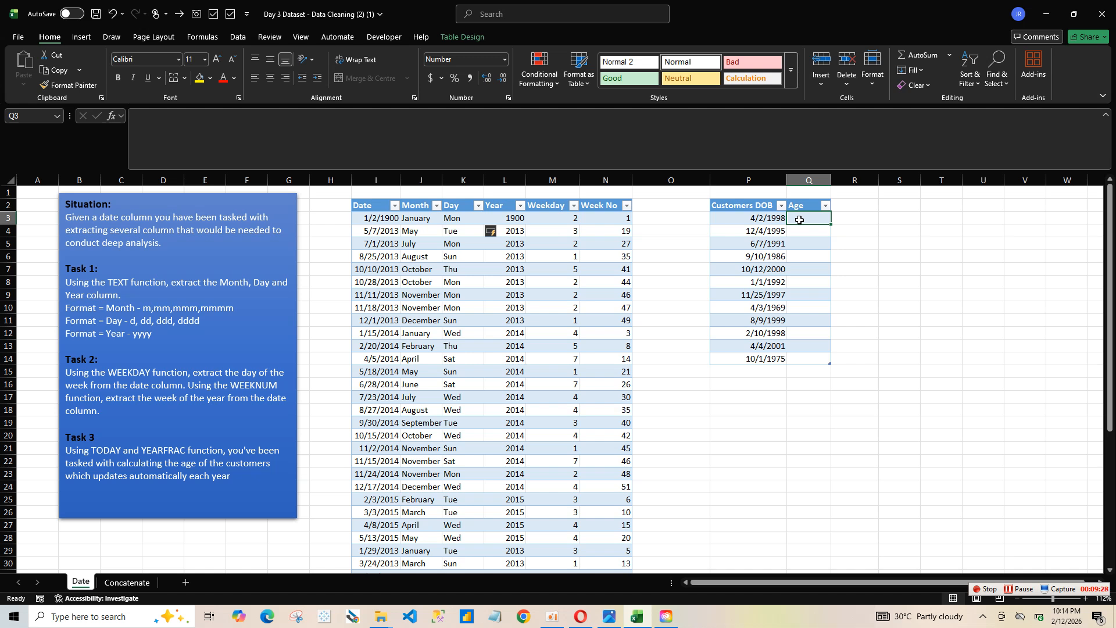
pyautogui.write('=')
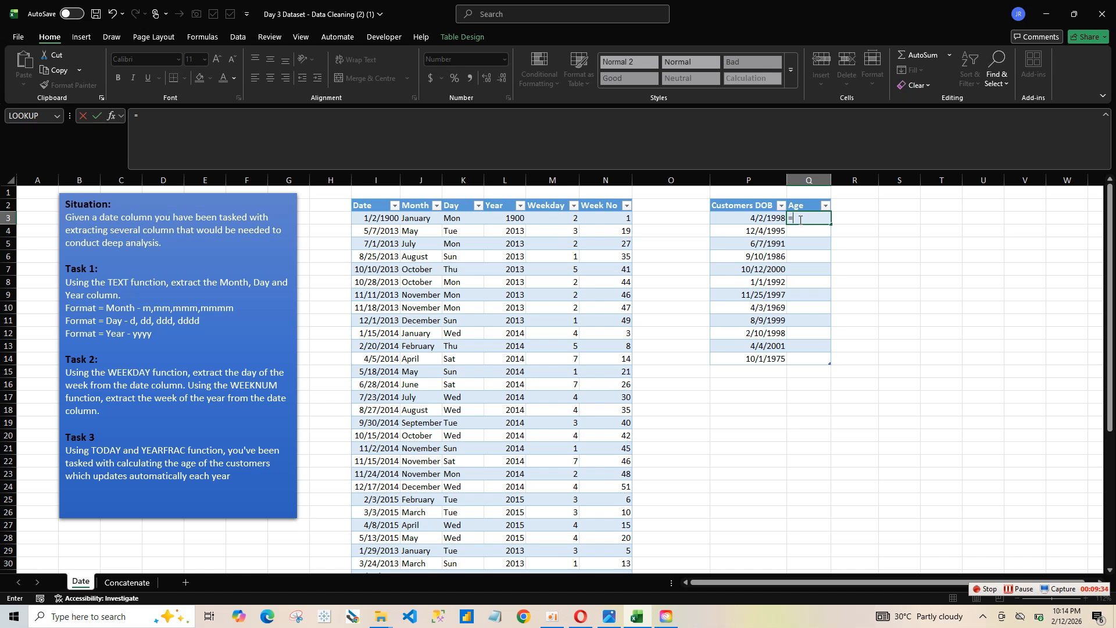
pyautogui.write('ye')
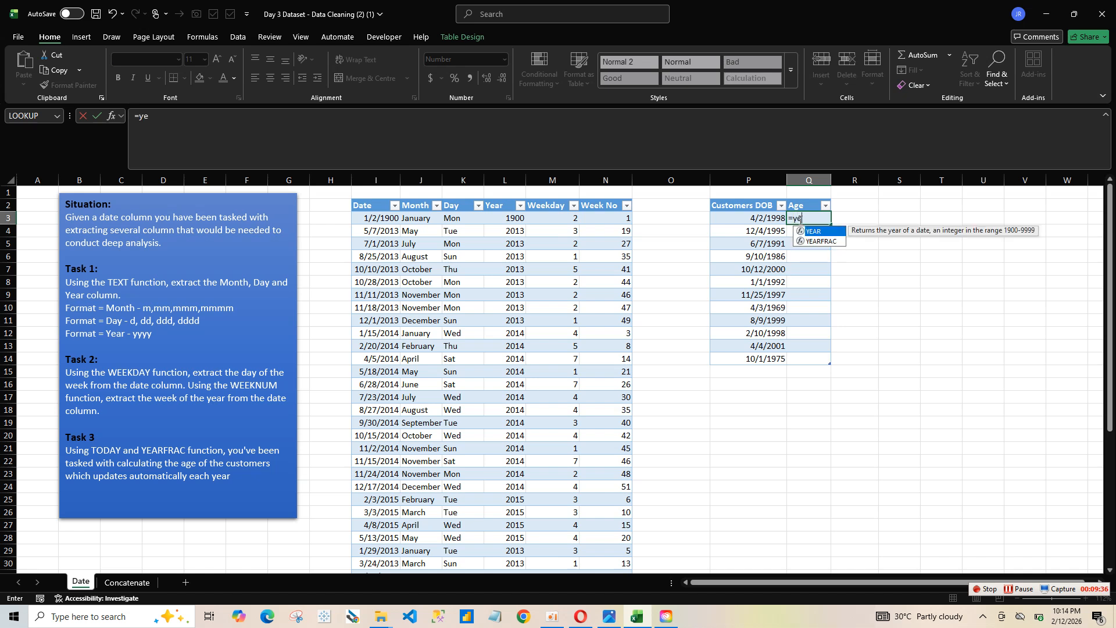
pyautogui.doubleClick(821, 242)
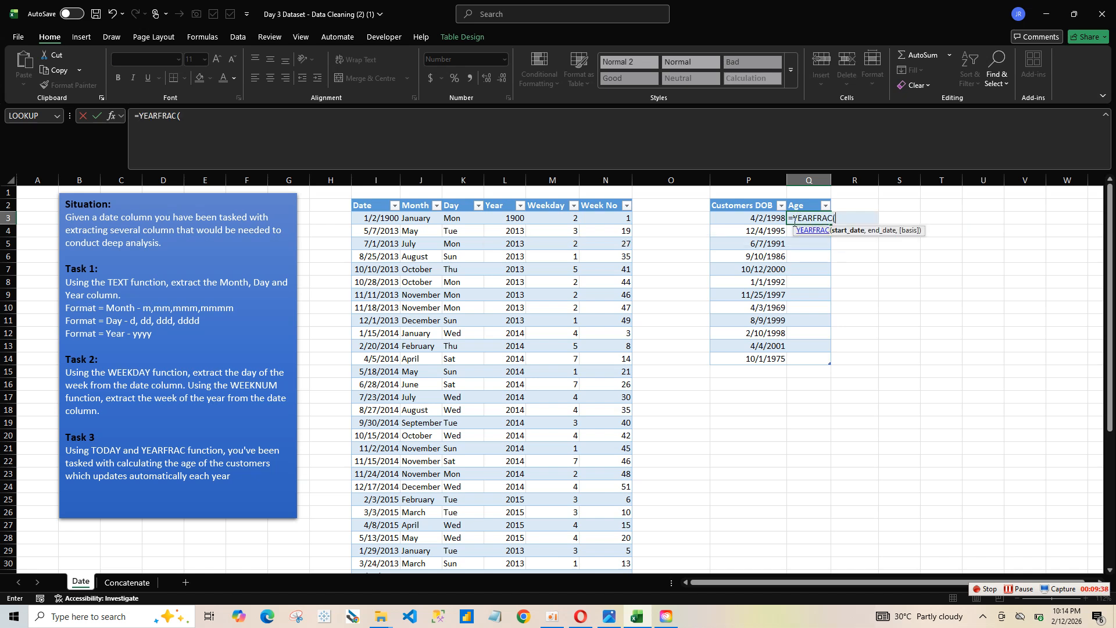
pyautogui.click(779, 218)
pyautogui.write(',')
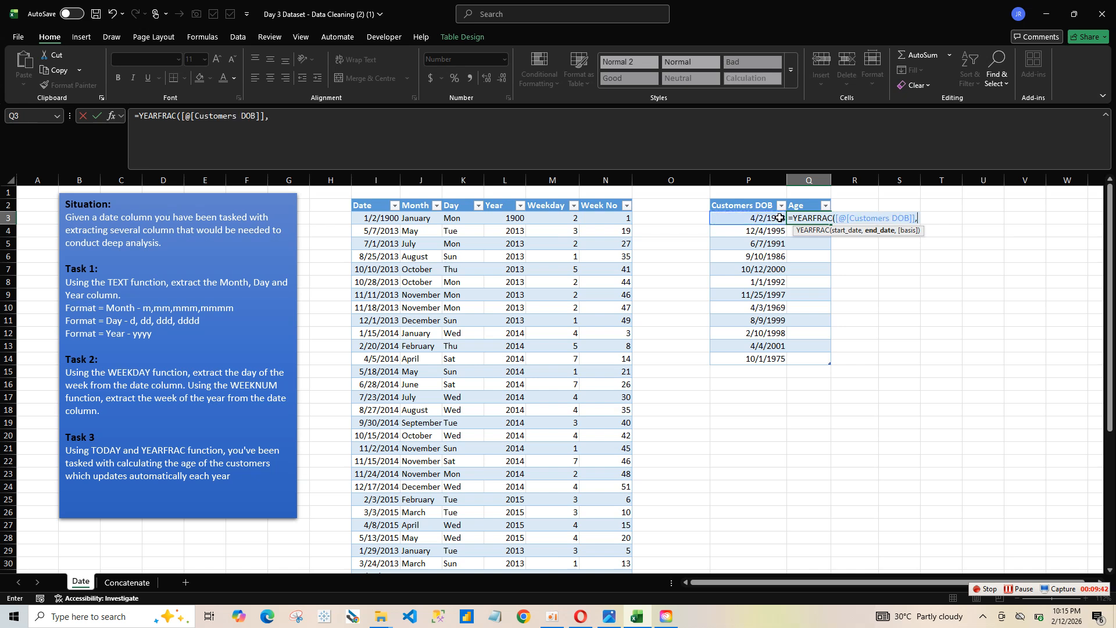
pyautogui.write('t')
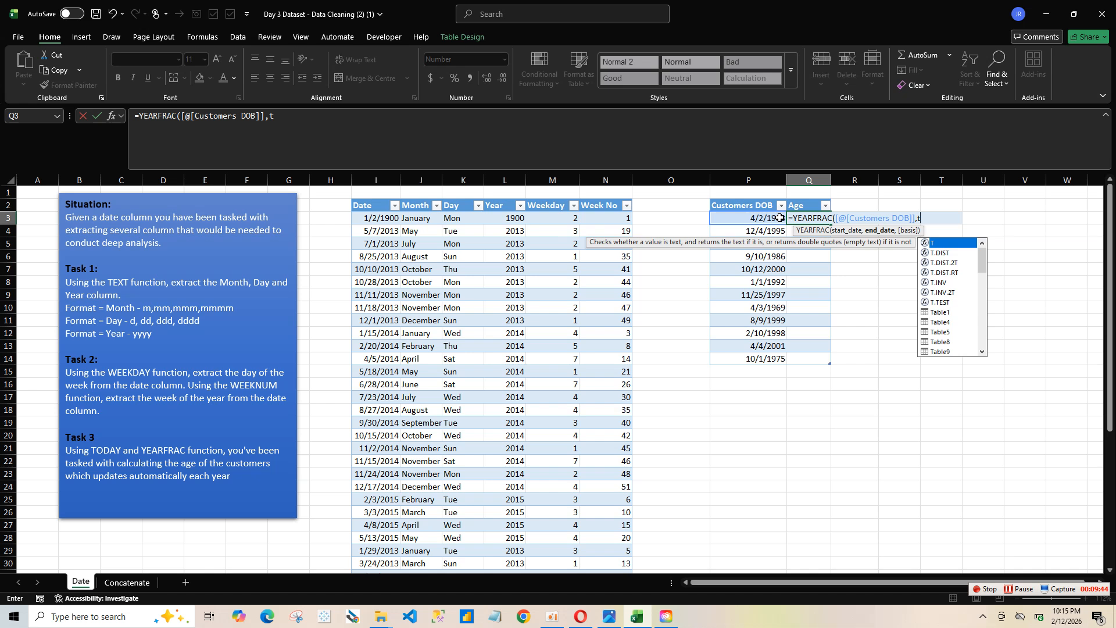
pyautogui.write('od')
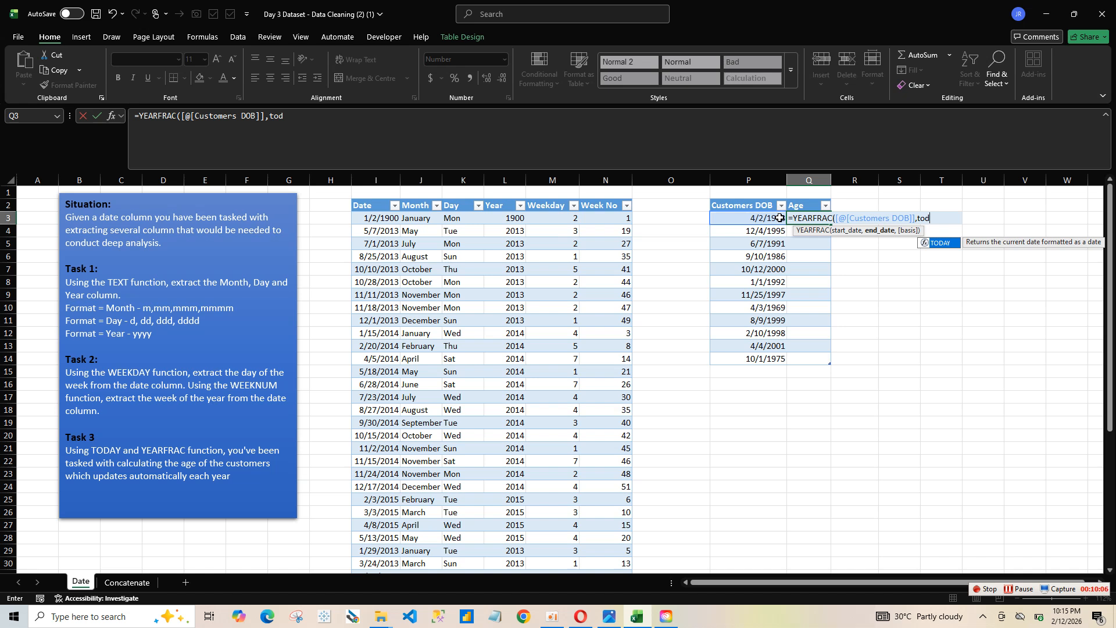
pyautogui.press('BackSpace')
pyautogui.press('BackSpace')
pyautogui.press('BackSpace')
pyautogui.press('BackSpace')
pyautogui.press('BackSpace')
pyautogui.press('BackSpace')
pyautogui.press('BackSpace')
pyautogui.press('BackSpace')
pyautogui.press('BackSpace')
pyautogui.press('BackSpace')
pyautogui.press('BackSpace')
pyautogui.press('BackSpace')
pyautogui.press('BackSpace')
pyautogui.press('BackSpace')
pyautogui.press('BackSpace')
pyautogui.press('BackSpace')
pyautogui.press('BackSpace')
pyautogui.press('BackSpace')
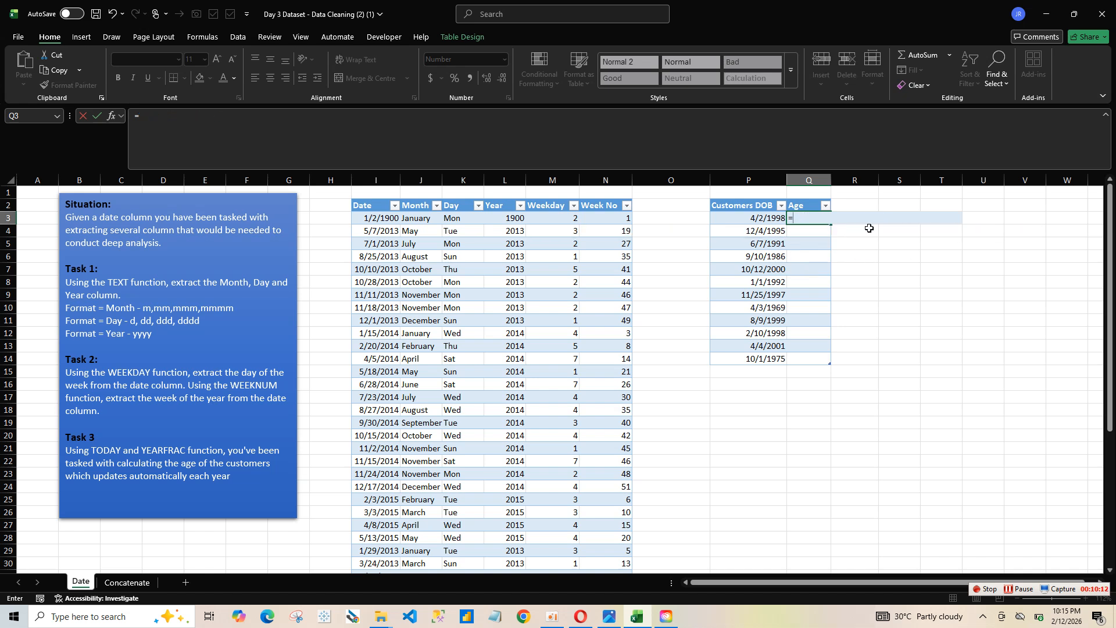
pyautogui.write('ye')
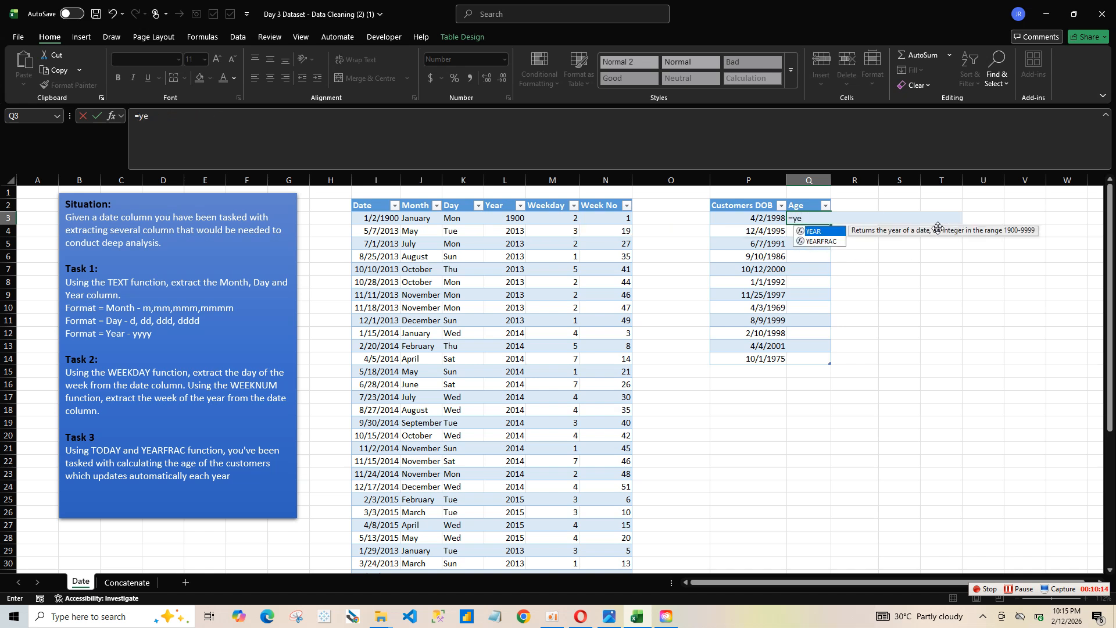
pyautogui.doubleClick(836, 231)
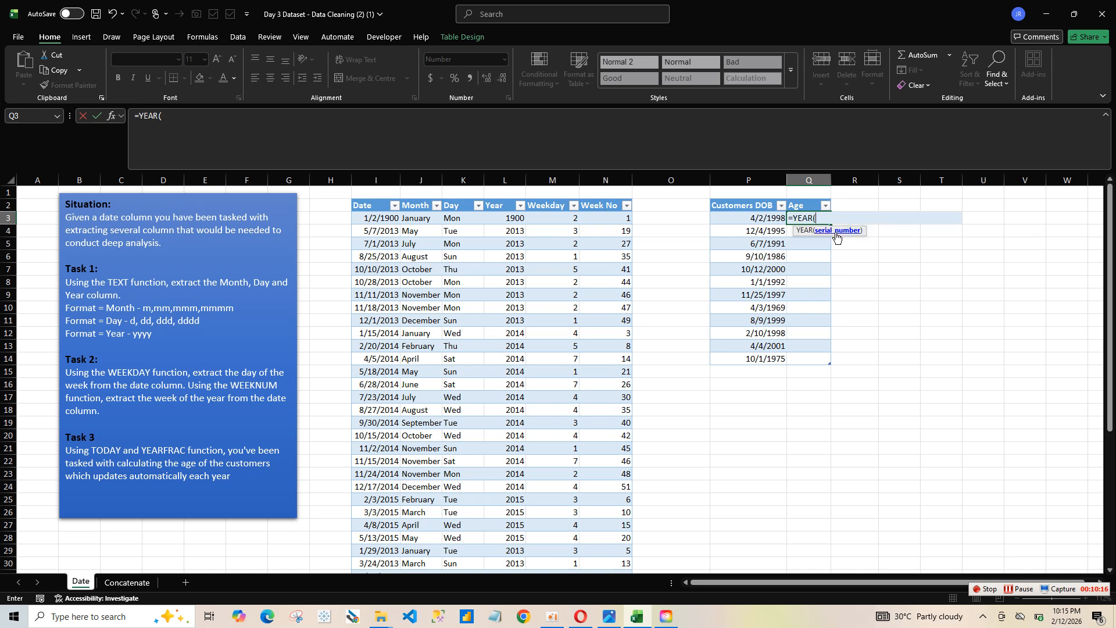
pyautogui.press('BackSpace')
pyautogui.press('BackSpace')
pyautogui.press('BackSpace')
pyautogui.press('BackSpace')
pyautogui.press('BackSpace')
pyautogui.write('age')
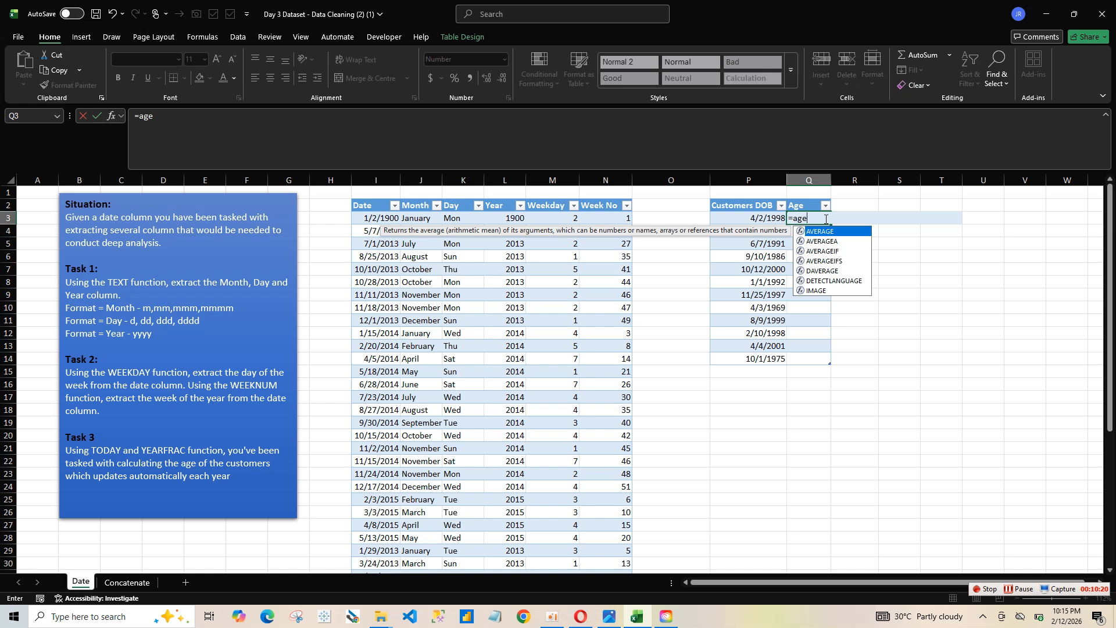
pyautogui.press('BackSpace')
pyautogui.press('BackSpace')
pyautogui.press('BackSpace')
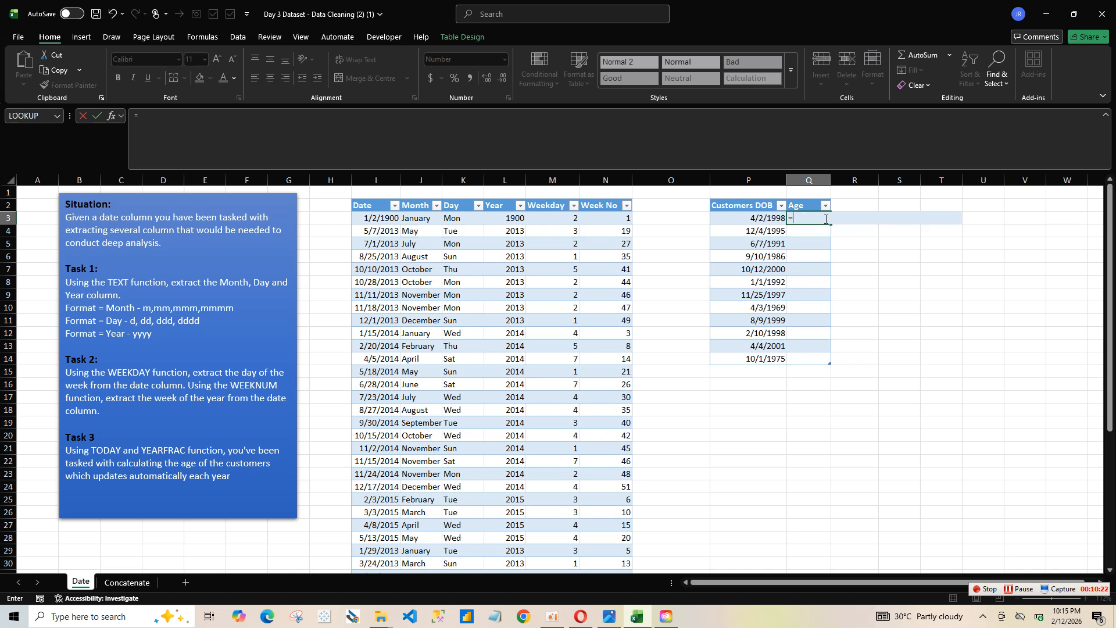
# Step: Fill the Age column with the formula =YEARFRAC([@[Customers DOB]],TODAY()), entered in its first row, Q3
pyautogui.write('ye')
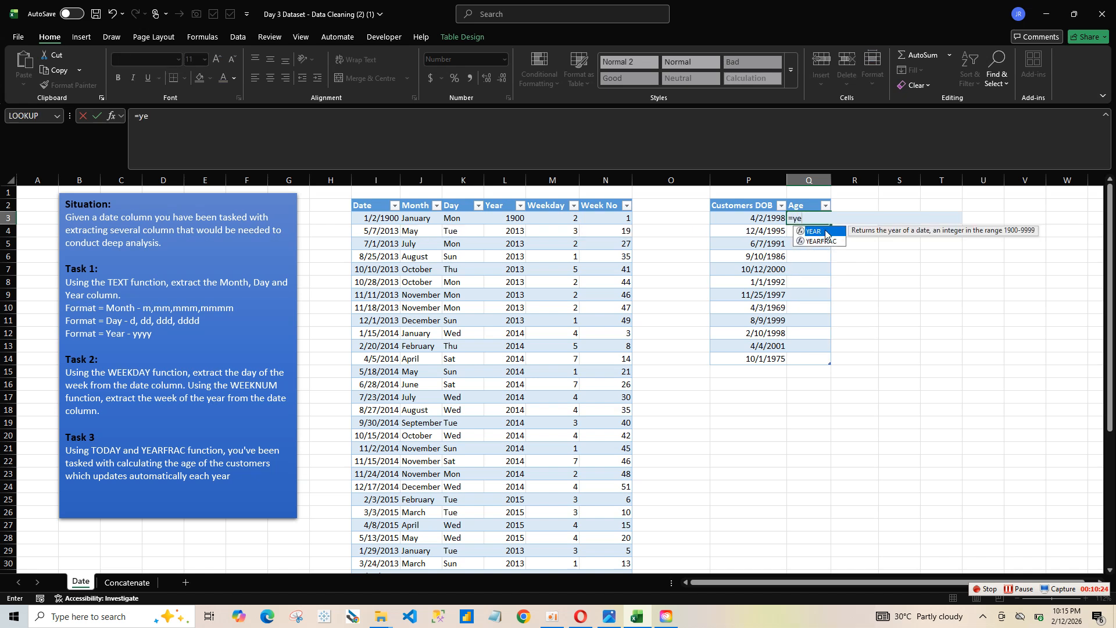
pyautogui.doubleClick(818, 242)
pyautogui.click(775, 219)
pyautogui.write(',')
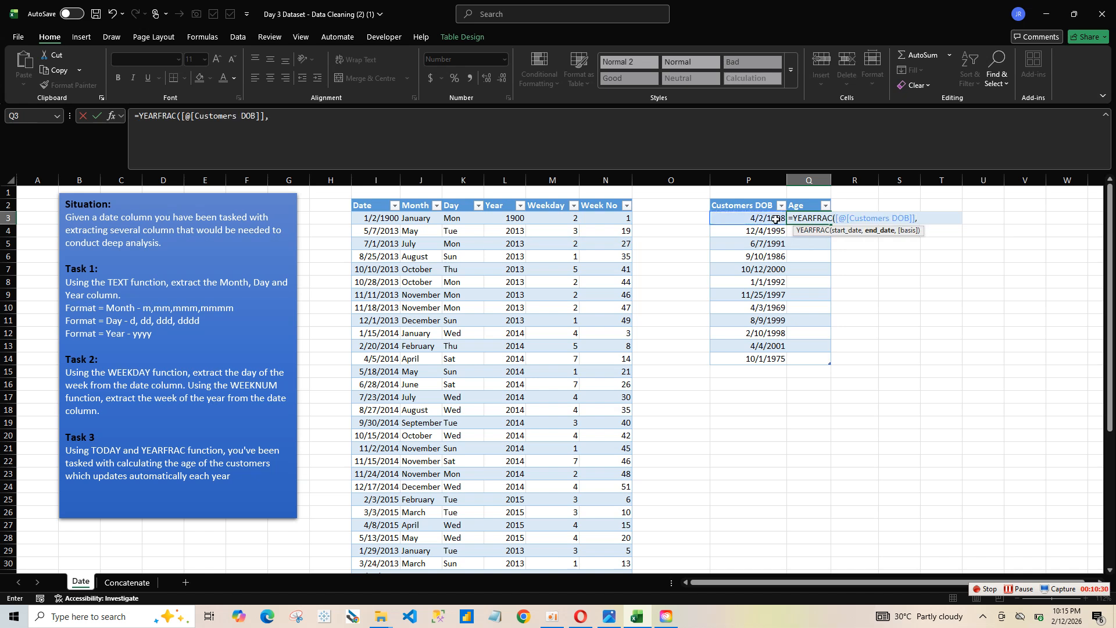
pyautogui.write('tod')
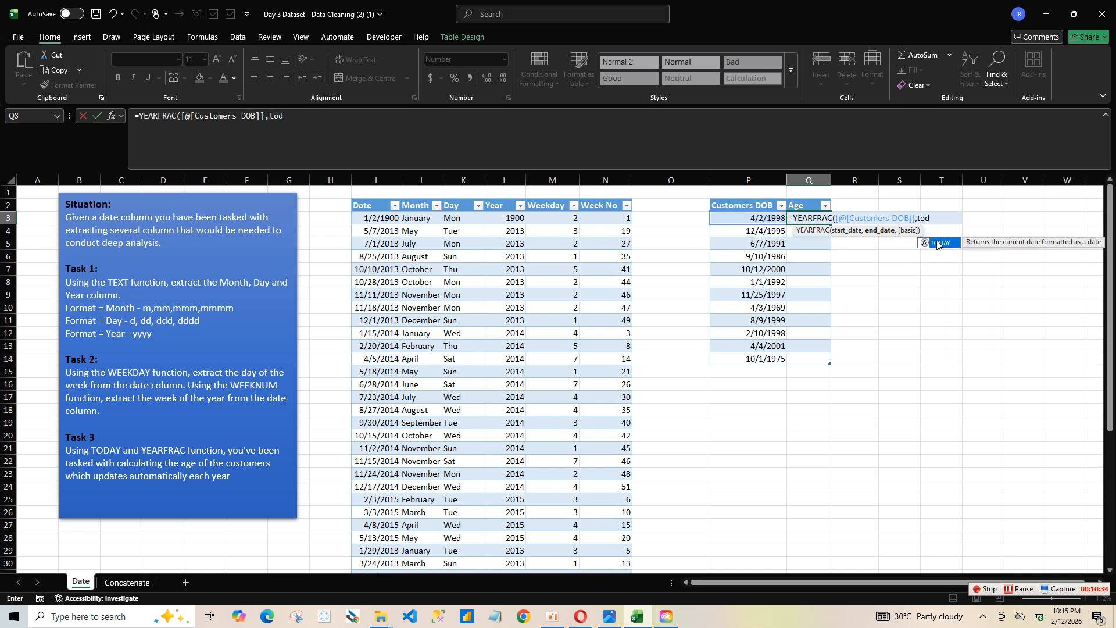
pyautogui.doubleClick(937, 243)
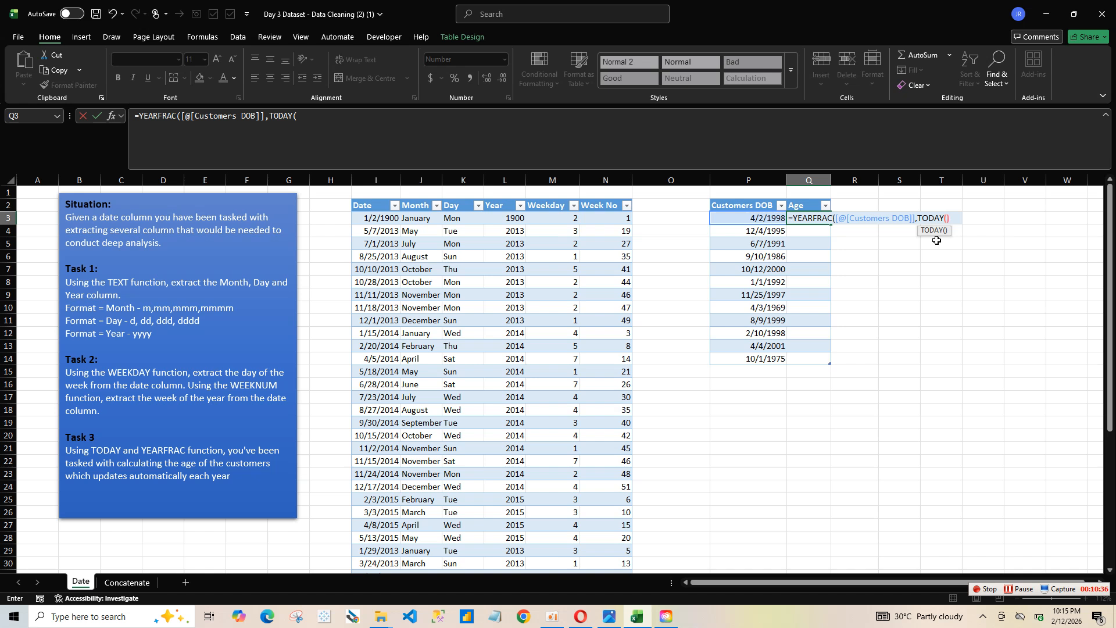
pyautogui.write('))')
pyautogui.press('Return')
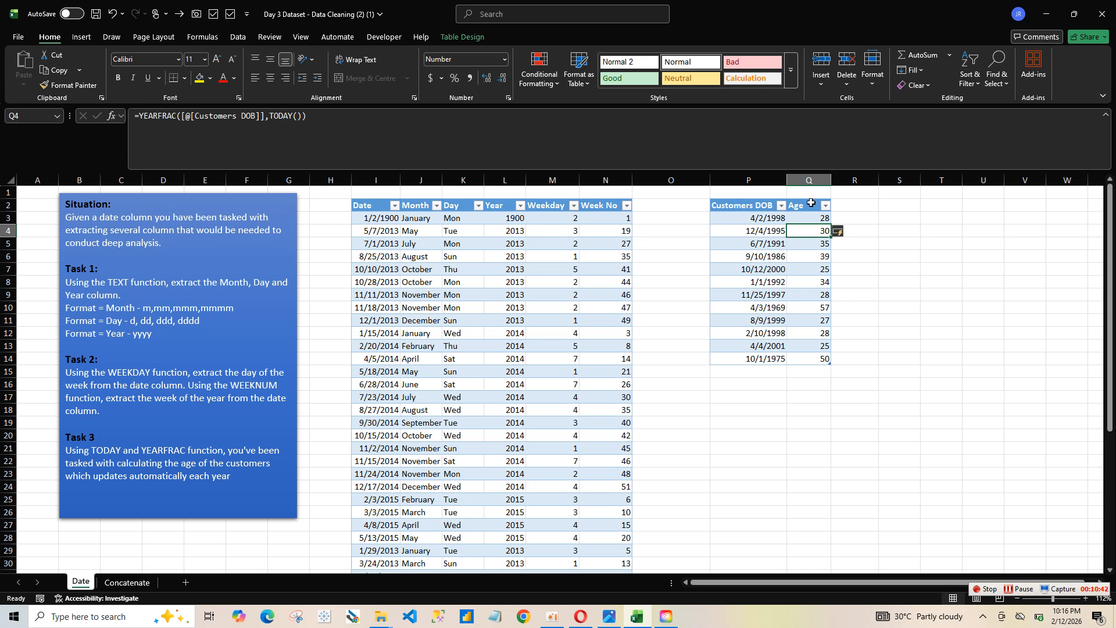
pyautogui.click(810, 375)
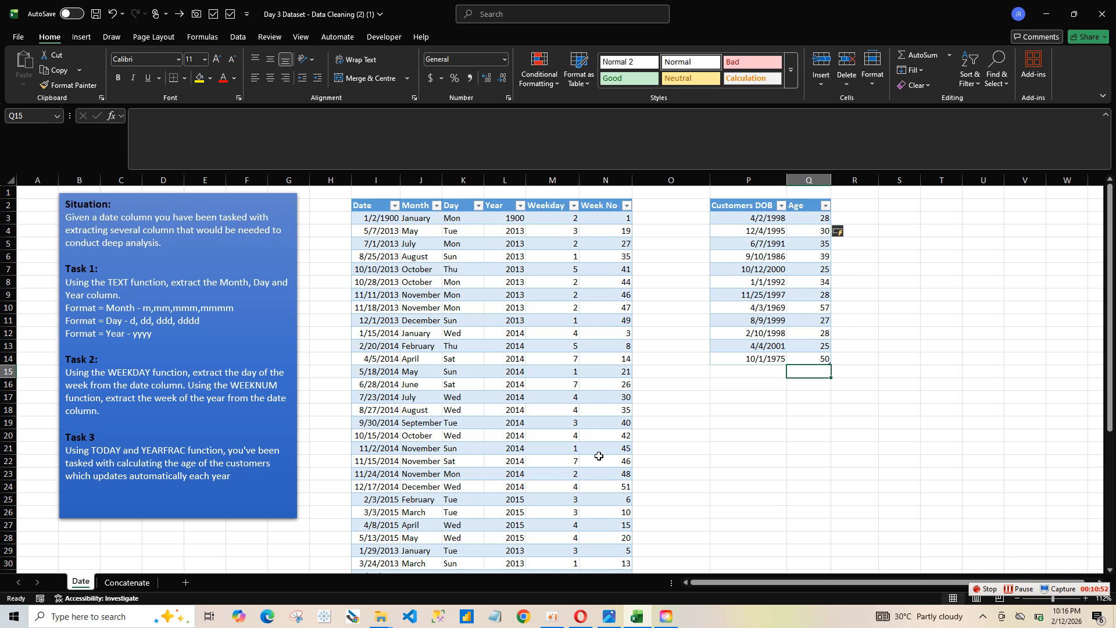
# Step: Open the Concatenate sheet and set its zoom to 130%
pyautogui.click(125, 582)
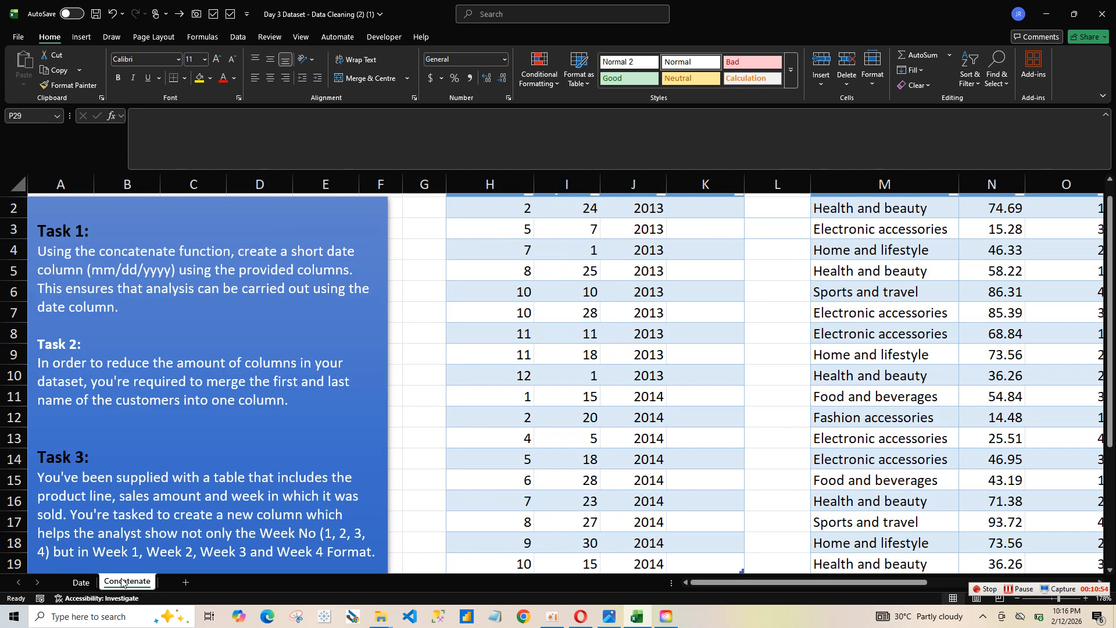
pyautogui.moveTo(1109, 293); pyautogui.dragTo(1109, 289)
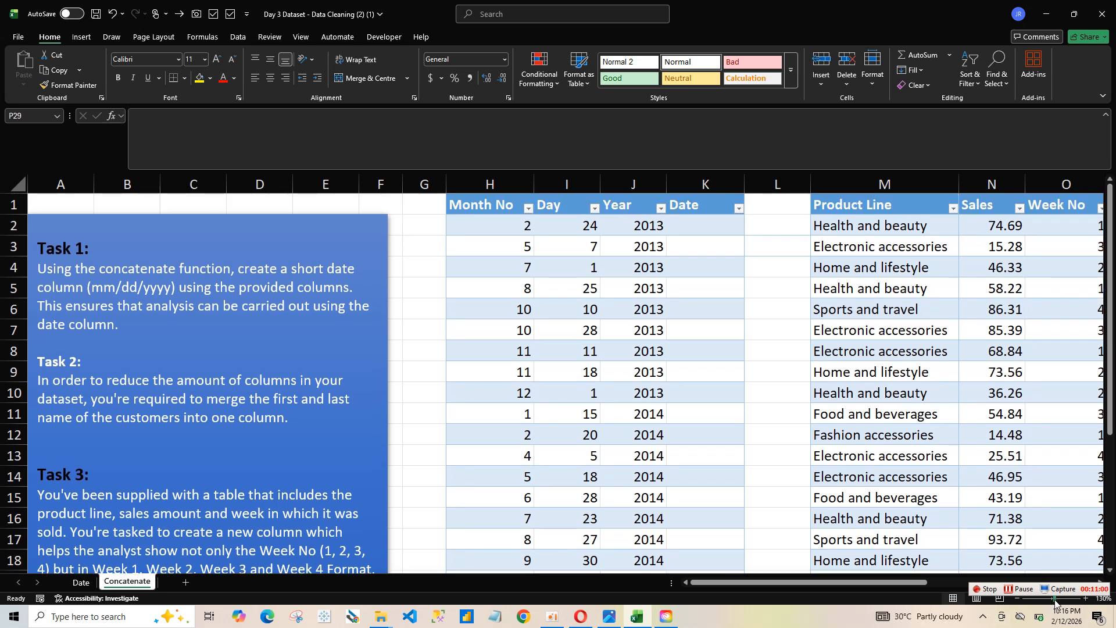
pyautogui.click(1054, 598)
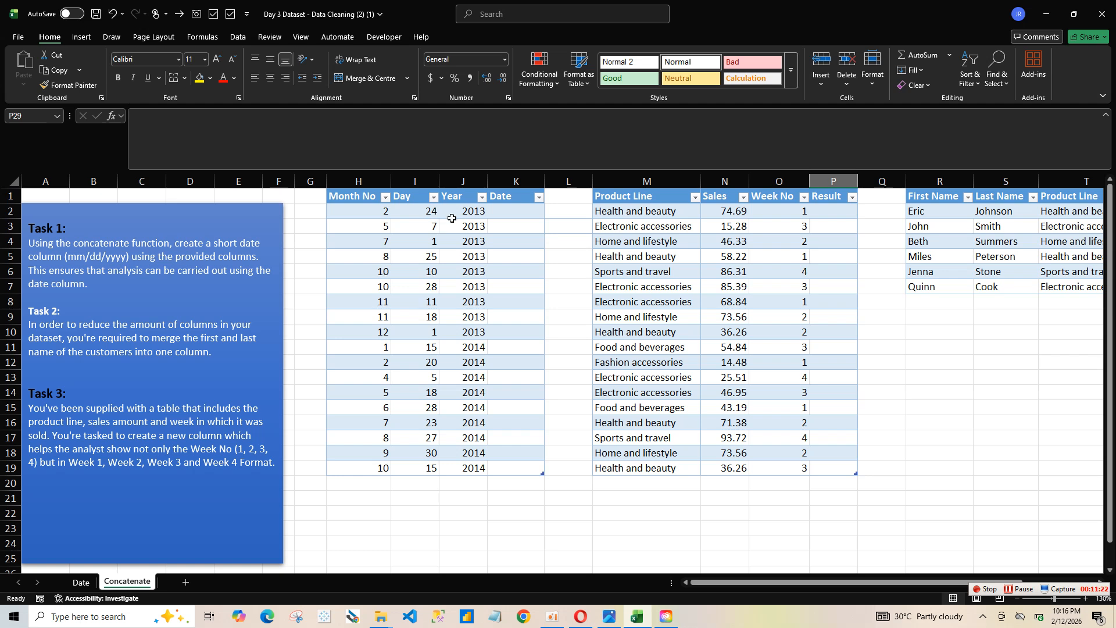
pyautogui.click(521, 217)
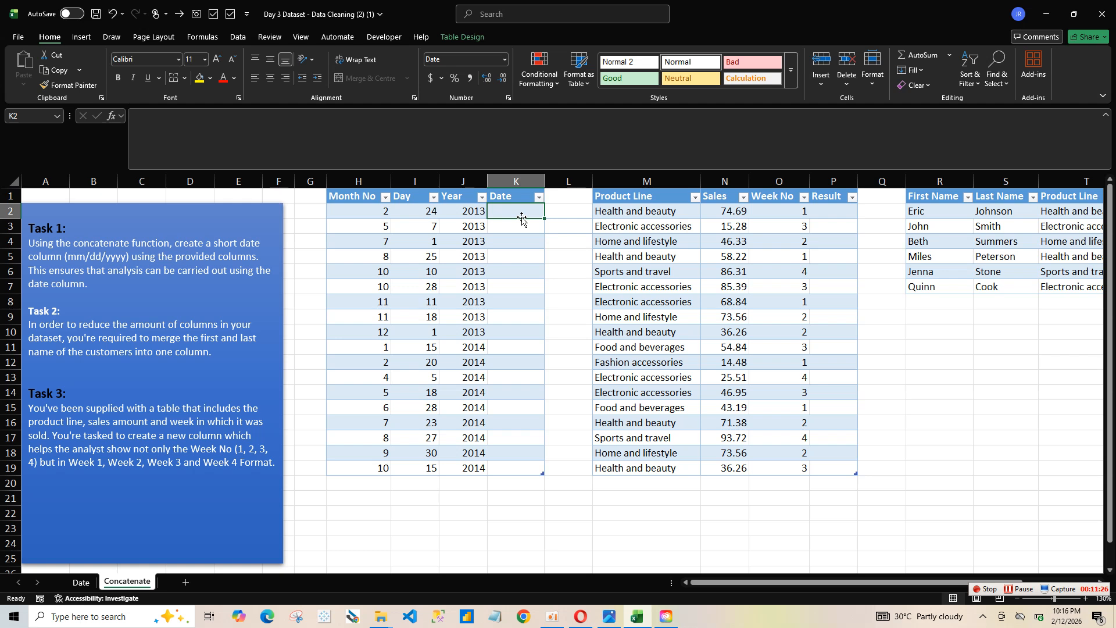
pyautogui.write('=con')
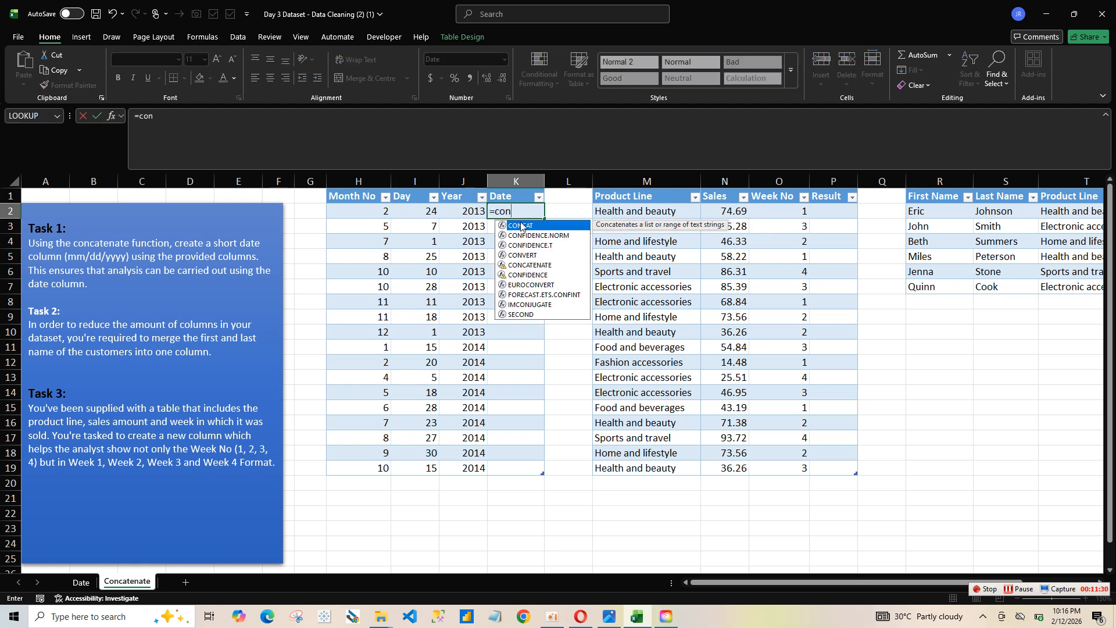
pyautogui.write('c')
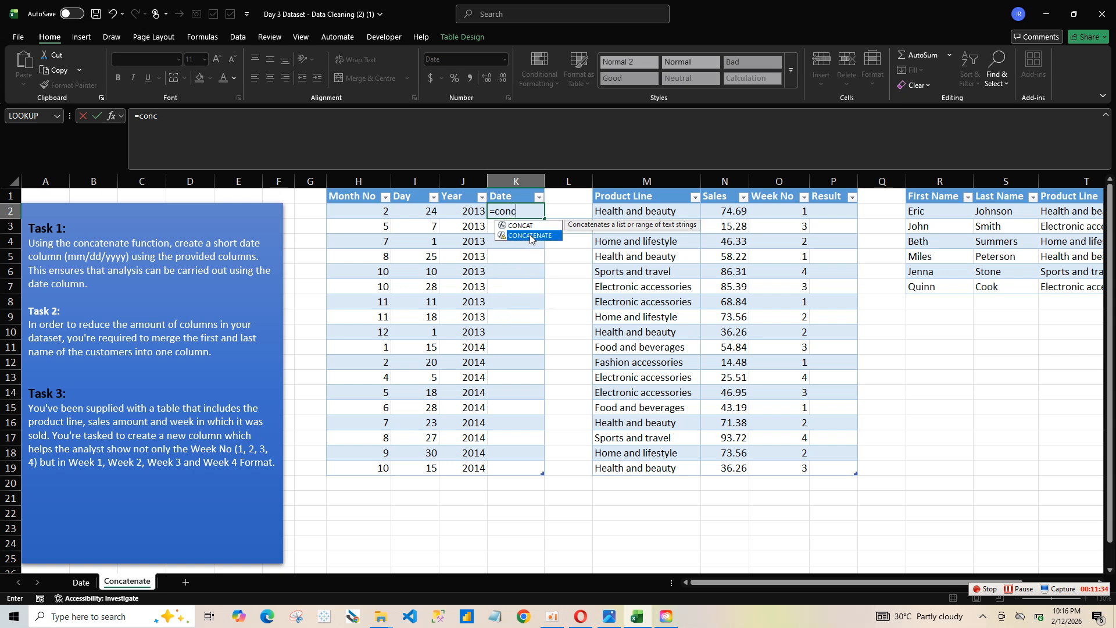
pyautogui.doubleClick(530, 235)
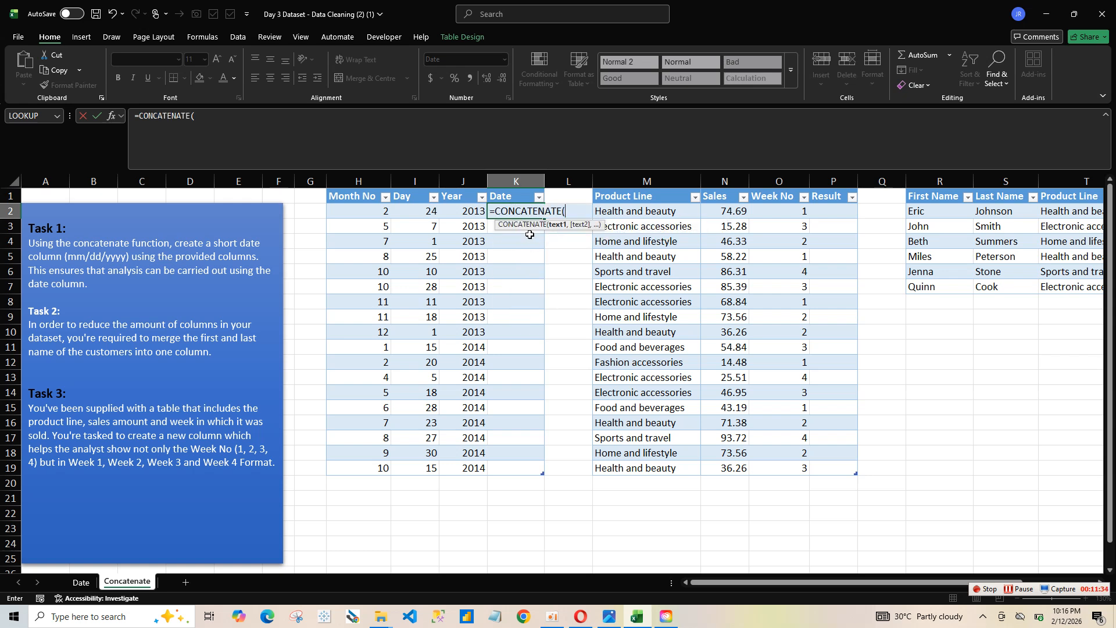
pyautogui.click(383, 215)
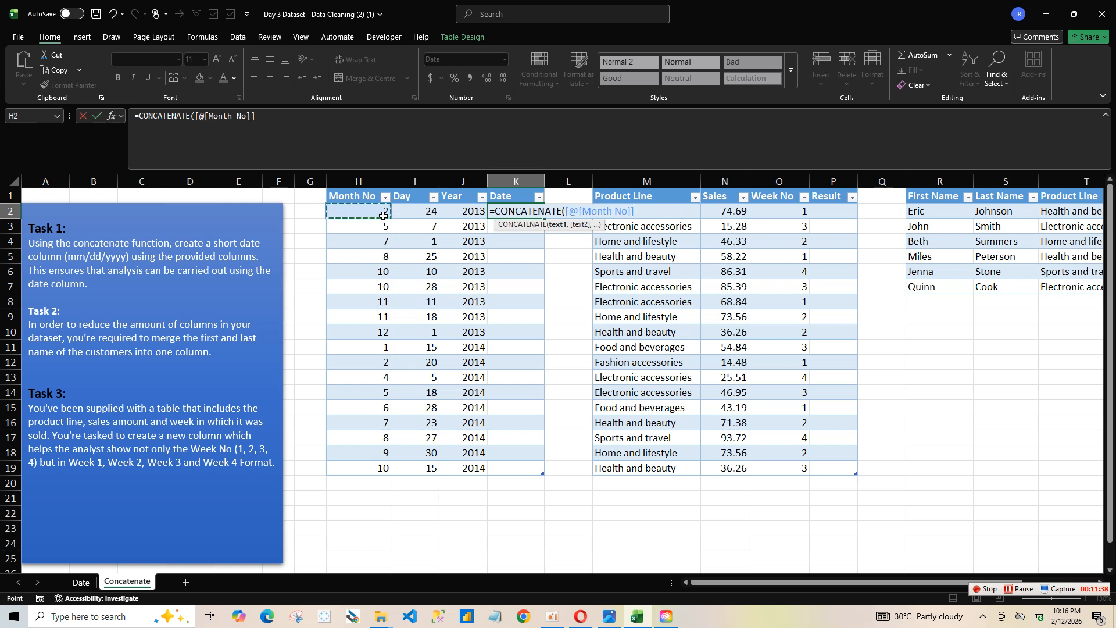
pyautogui.write(',')
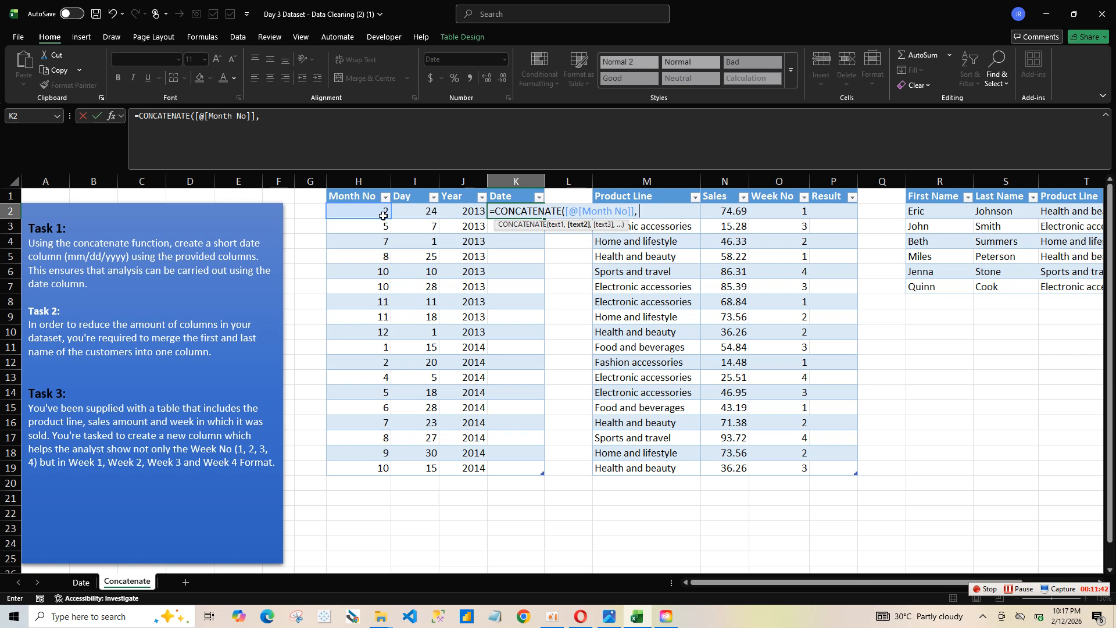
pyautogui.write(' "/')
pyautogui.write(',')
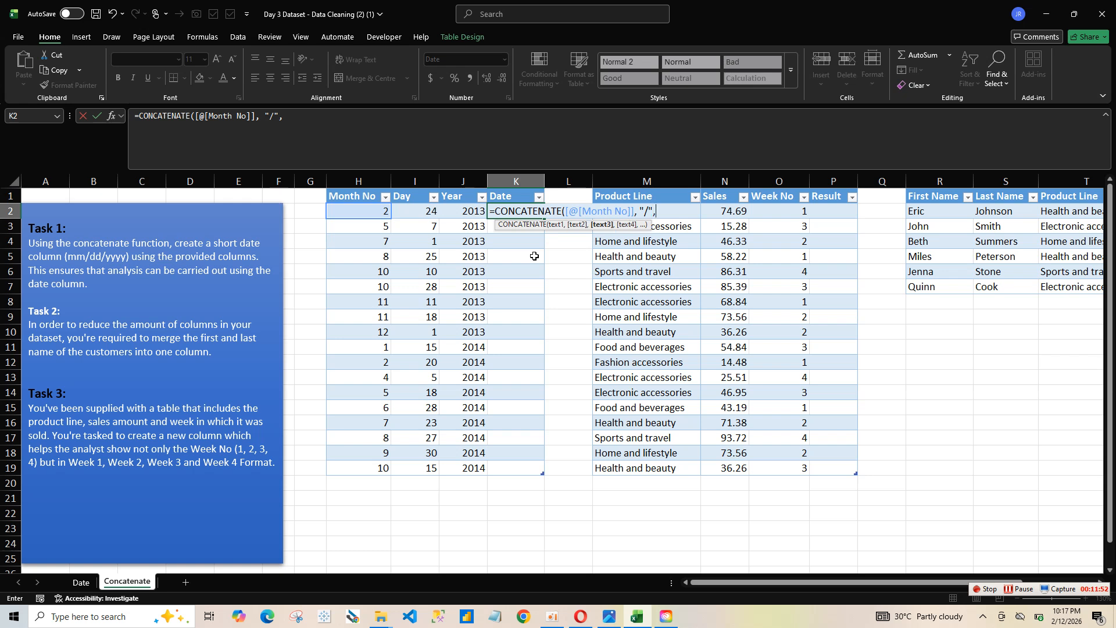
pyautogui.click(437, 212)
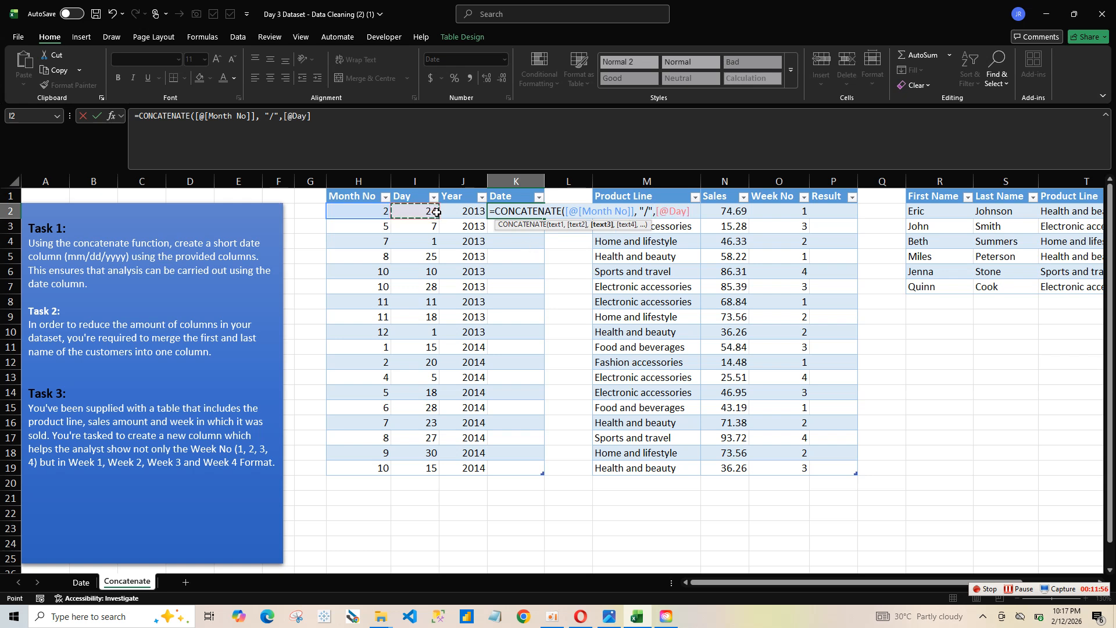
pyautogui.write(',')
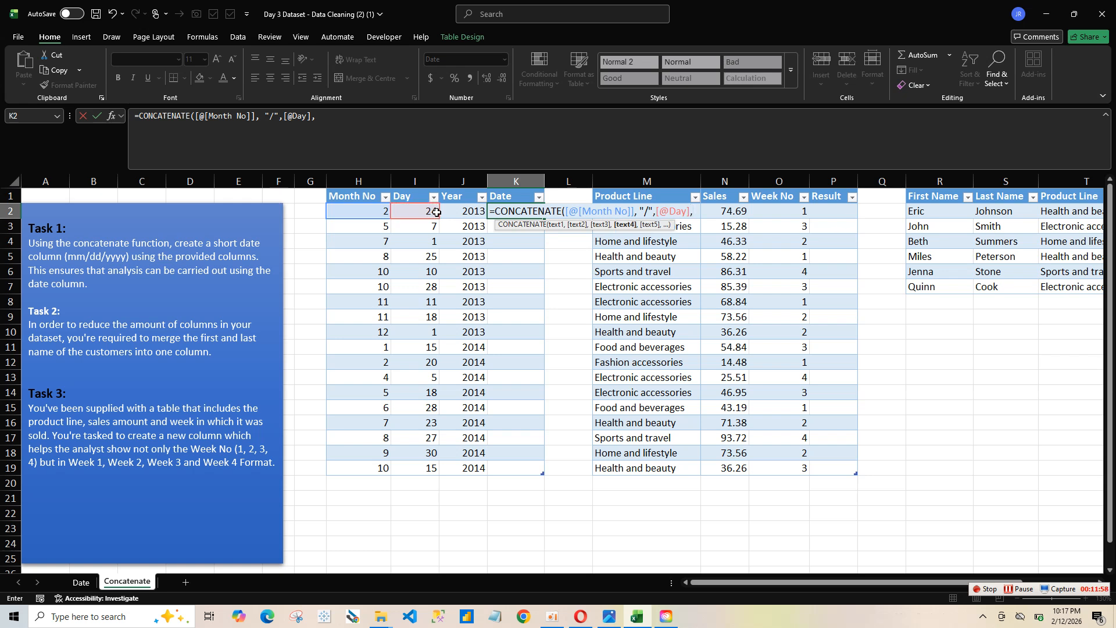
pyautogui.write('"/",')
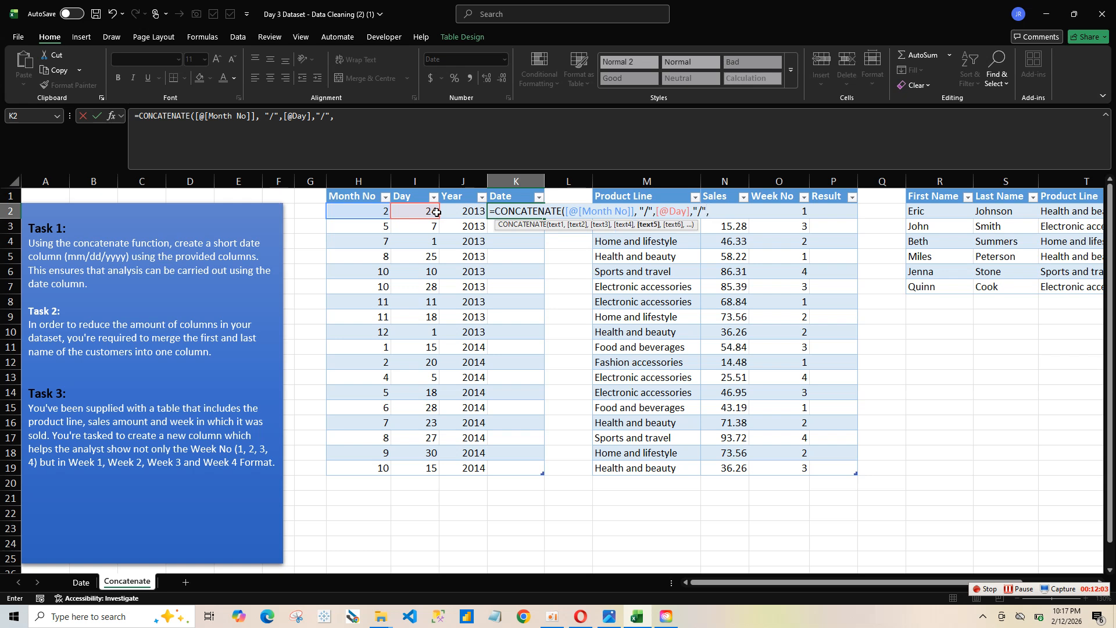
pyautogui.click(476, 215)
pyautogui.press('Return')
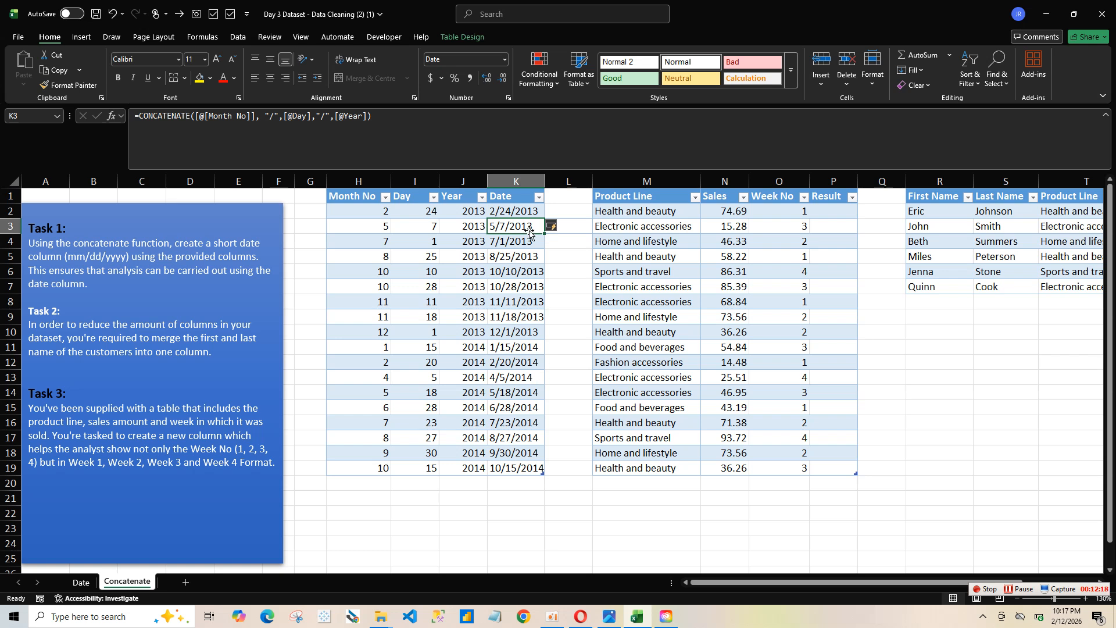
pyautogui.hotkey('ctrl', 'z')
pyautogui.press('BackSpace')
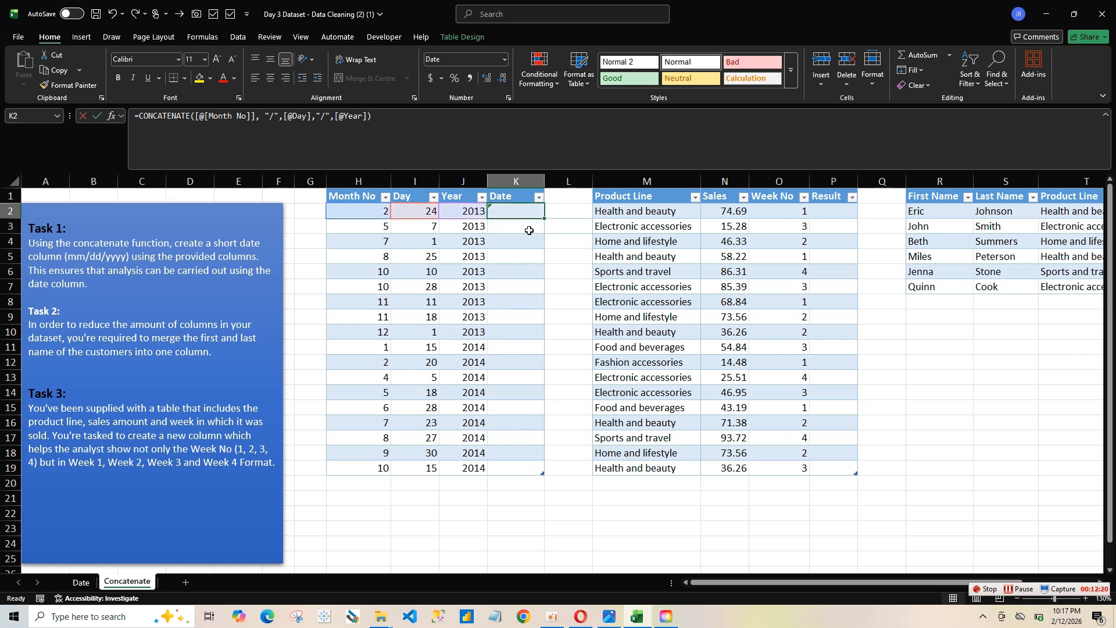
pyautogui.write('=con')
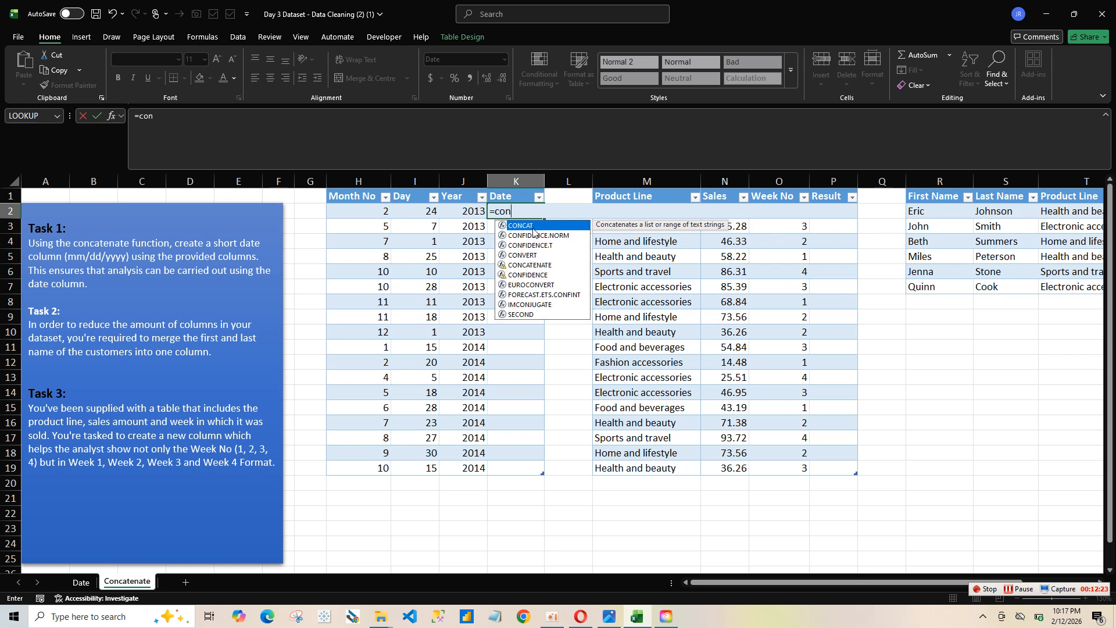
pyautogui.doubleClick(533, 226)
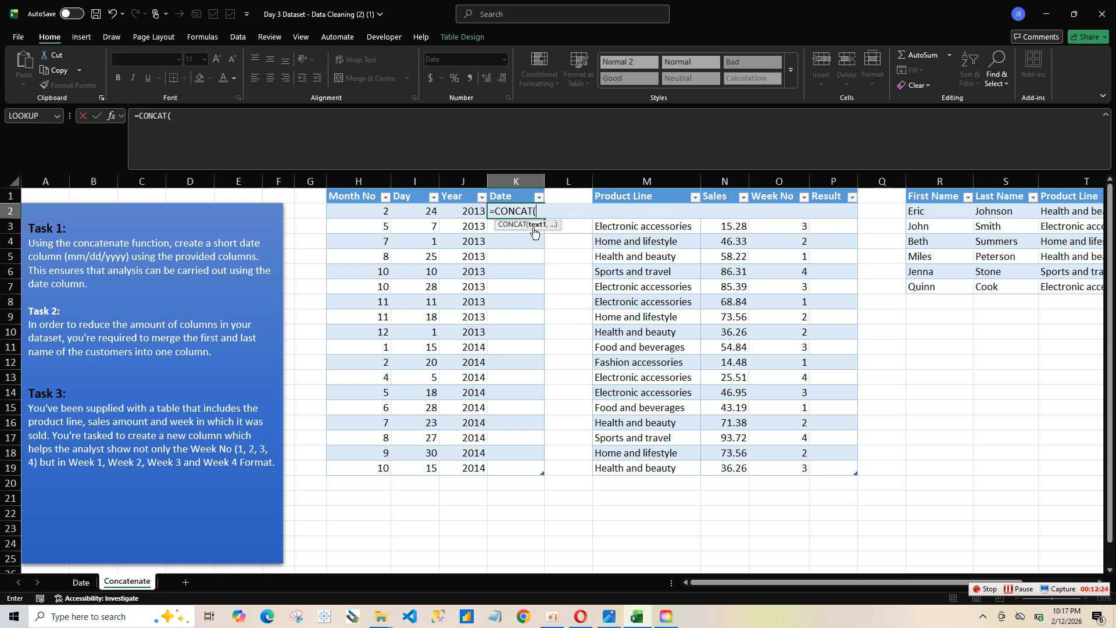
pyautogui.click(387, 218)
pyautogui.write(',')
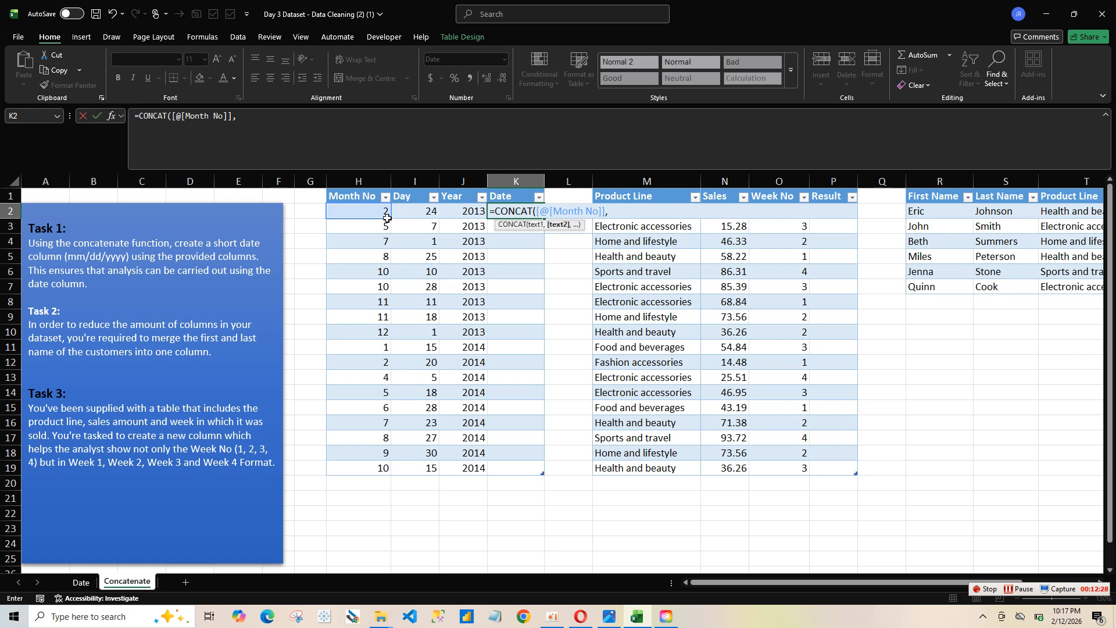
pyautogui.write('"')
pyautogui.write(',')
pyautogui.click(414, 213)
pyautogui.write(',')
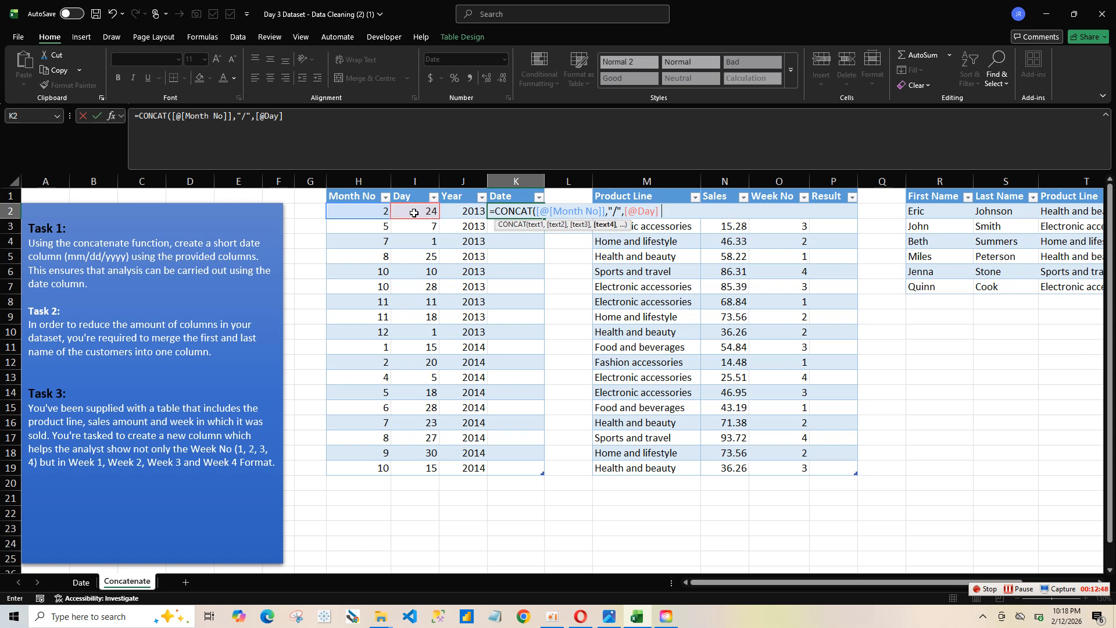
pyautogui.write(' "?')
pyautogui.write('/"')
pyautogui.write(', "/",')
pyautogui.click(476, 213)
pyautogui.press('Return')
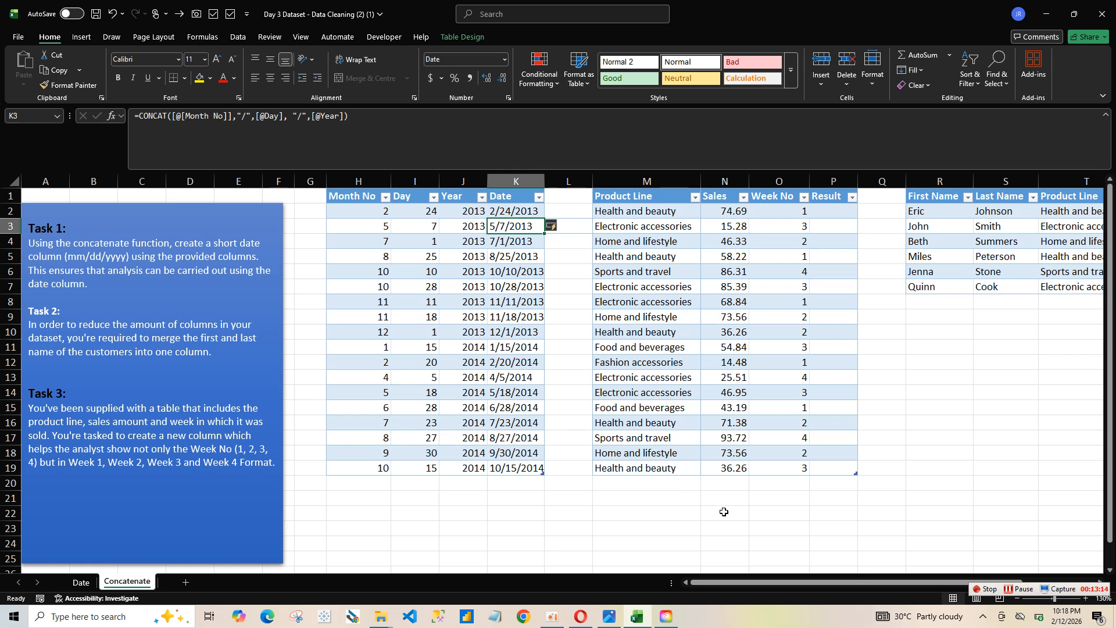
# Step: Try filling the Combined Name column from V2 with =CONCATENATE([@[First Name]], [@[Last Name]]), and undo the entry
pyautogui.moveTo(800, 583); pyautogui.dragTo(1001, 549)
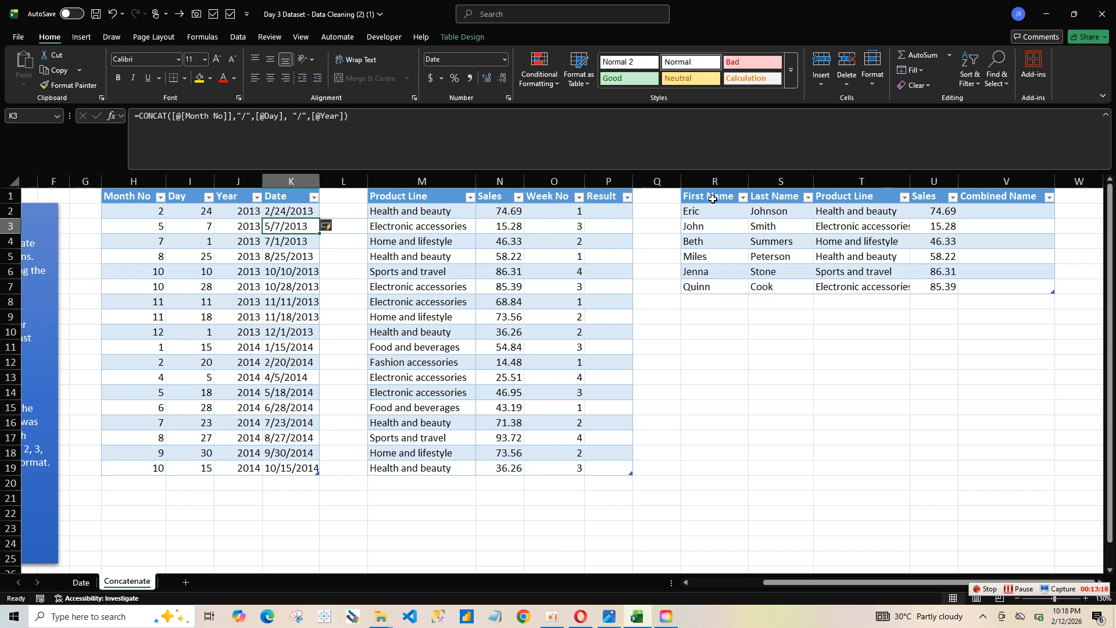
pyautogui.click(982, 213)
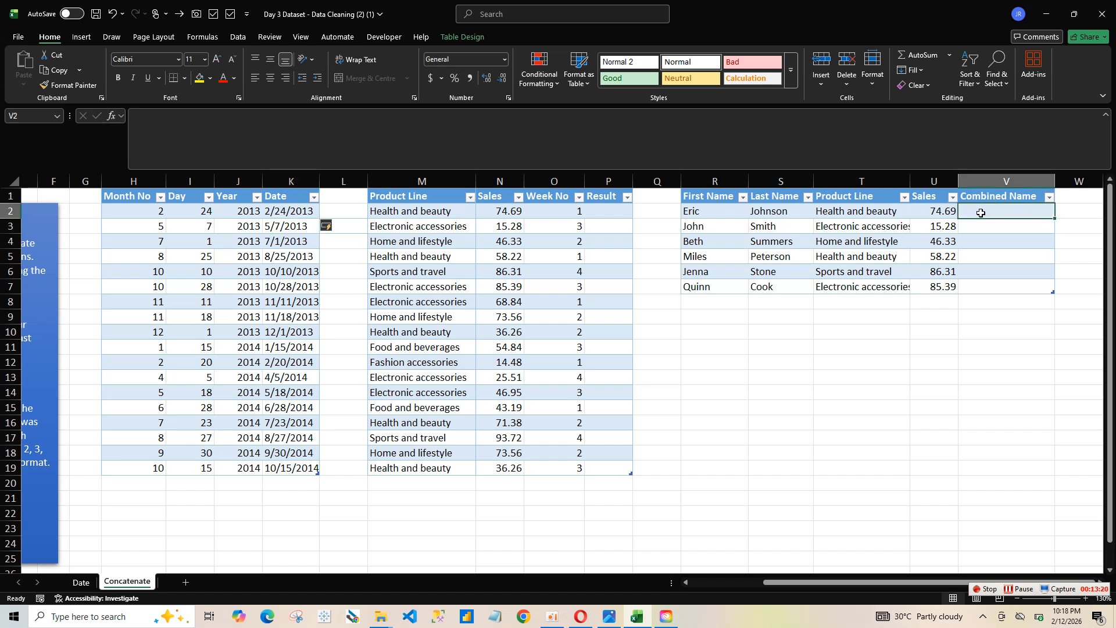
pyautogui.write('=co')
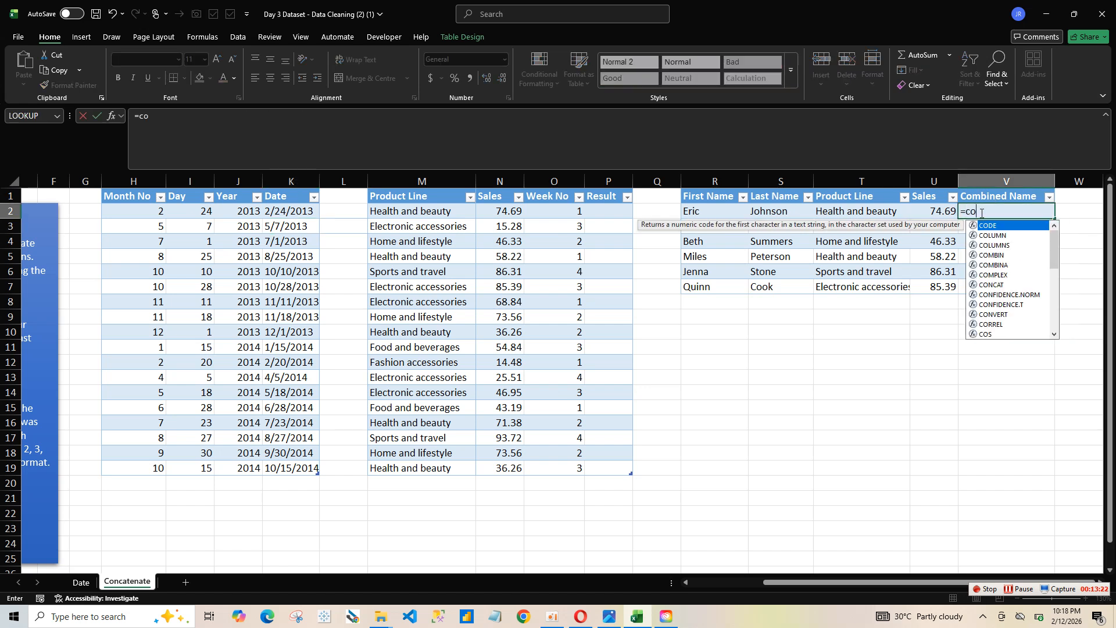
pyautogui.write('nc')
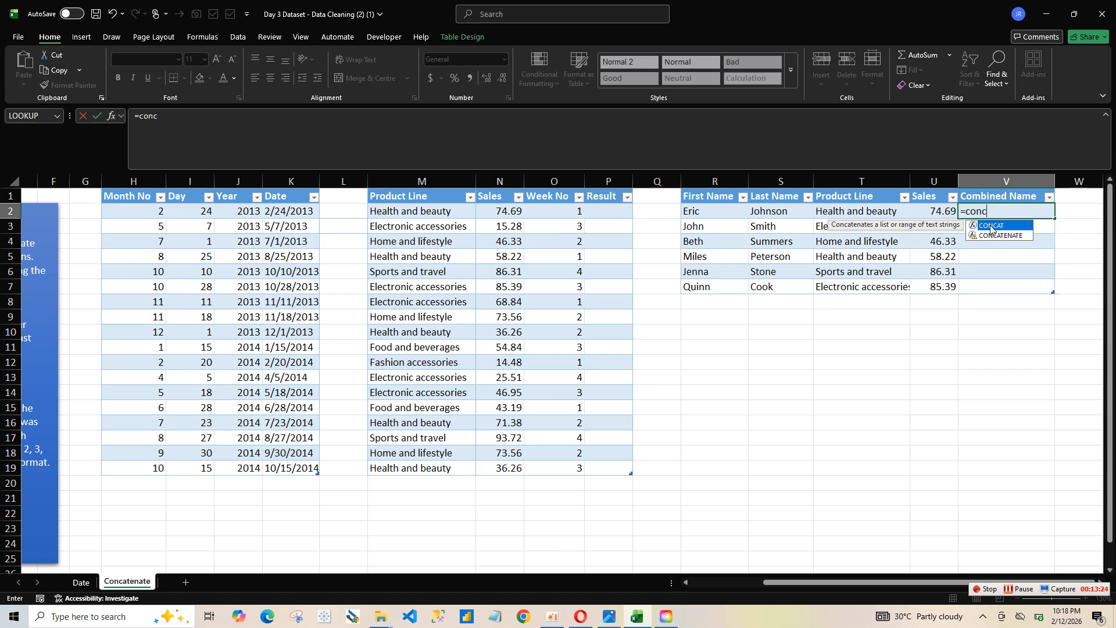
pyautogui.click(996, 236)
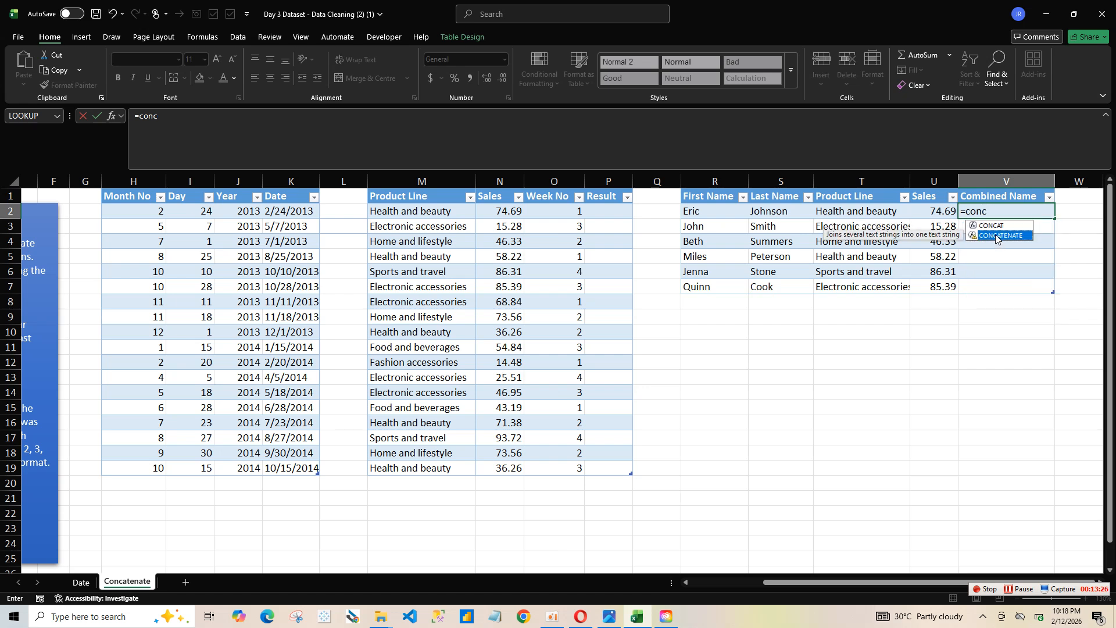
pyautogui.doubleClick(997, 238)
pyautogui.click(717, 209)
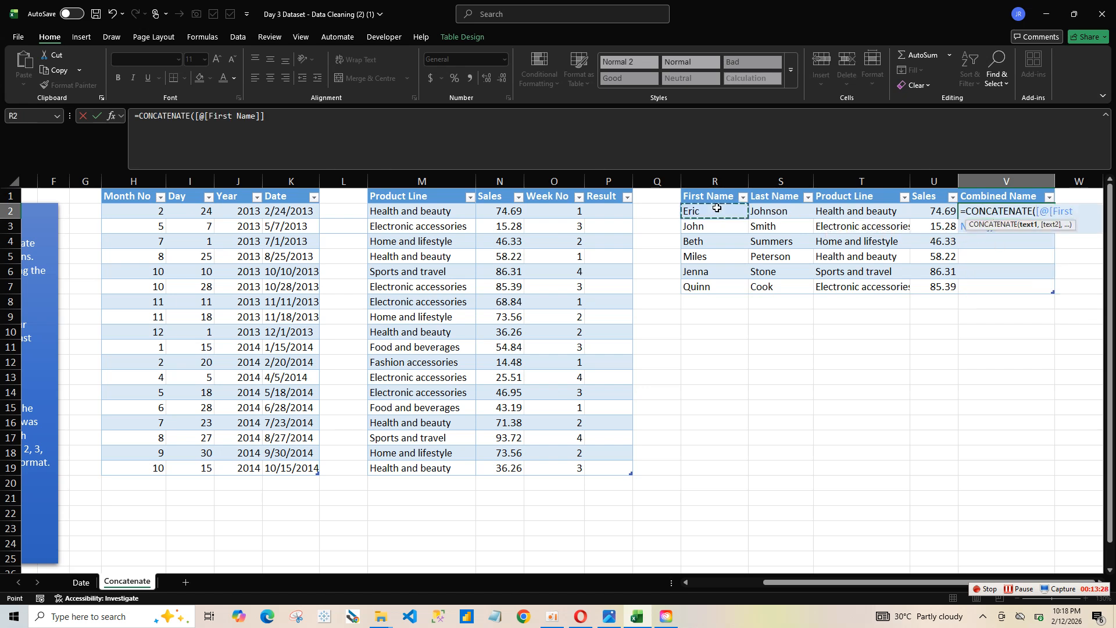
pyautogui.write(',')
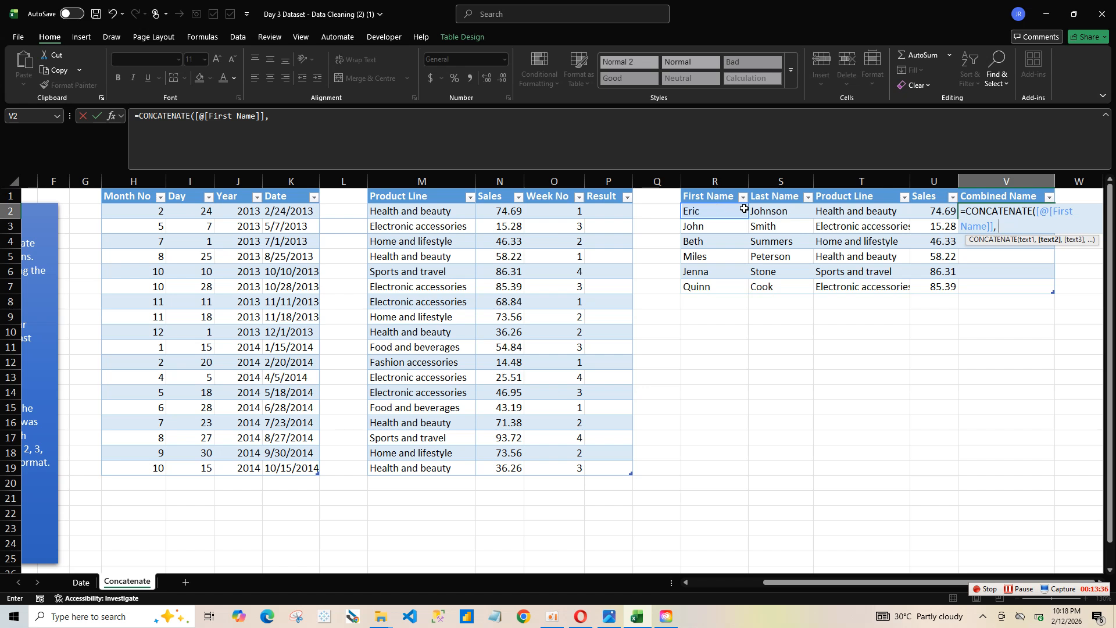
pyautogui.click(761, 212)
pyautogui.press('Return')
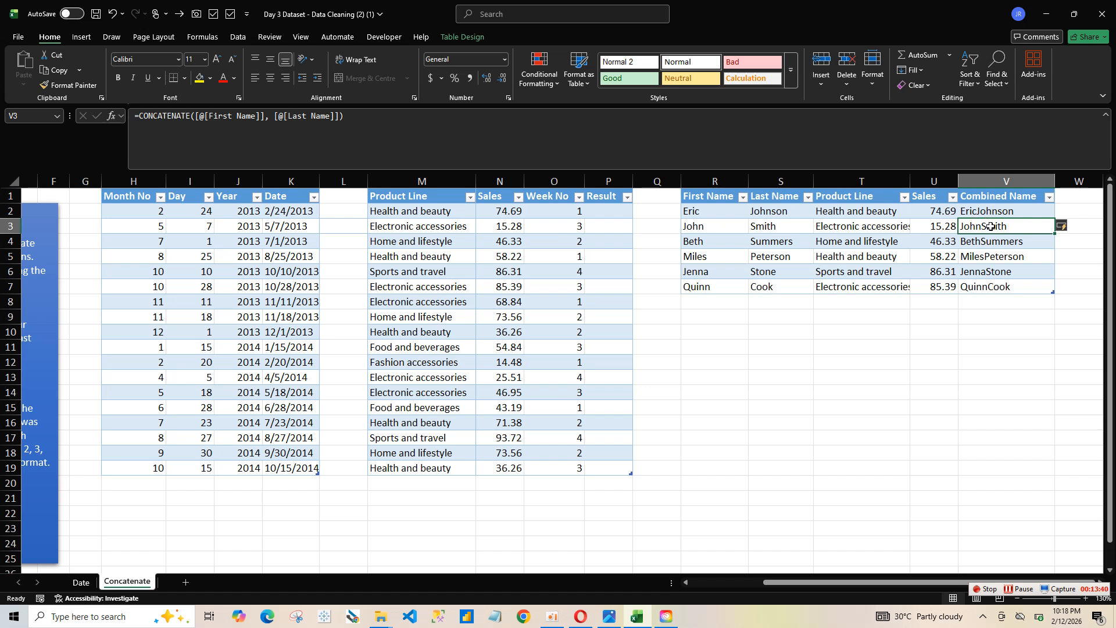
pyautogui.hotkey('ctrl', 'z')
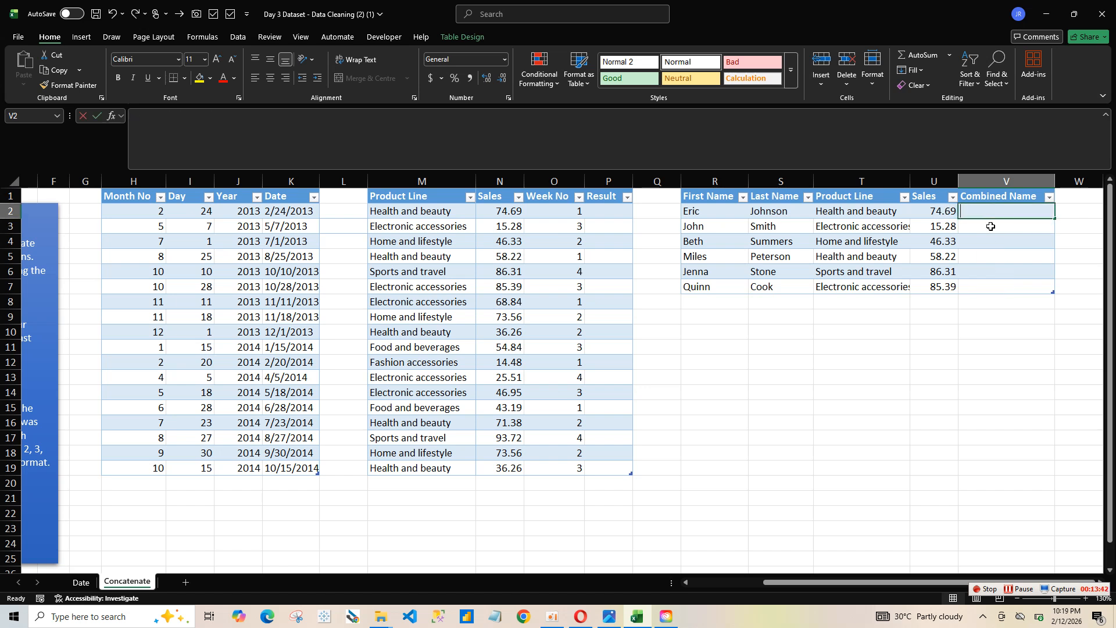
# Step: Fill the Combined Name column with the formula =CONCAT([@[First Name]], " ",[@[Last Name]]), entered in its first row, V2
pyautogui.write('=con')
pyautogui.doubleClick(994, 226)
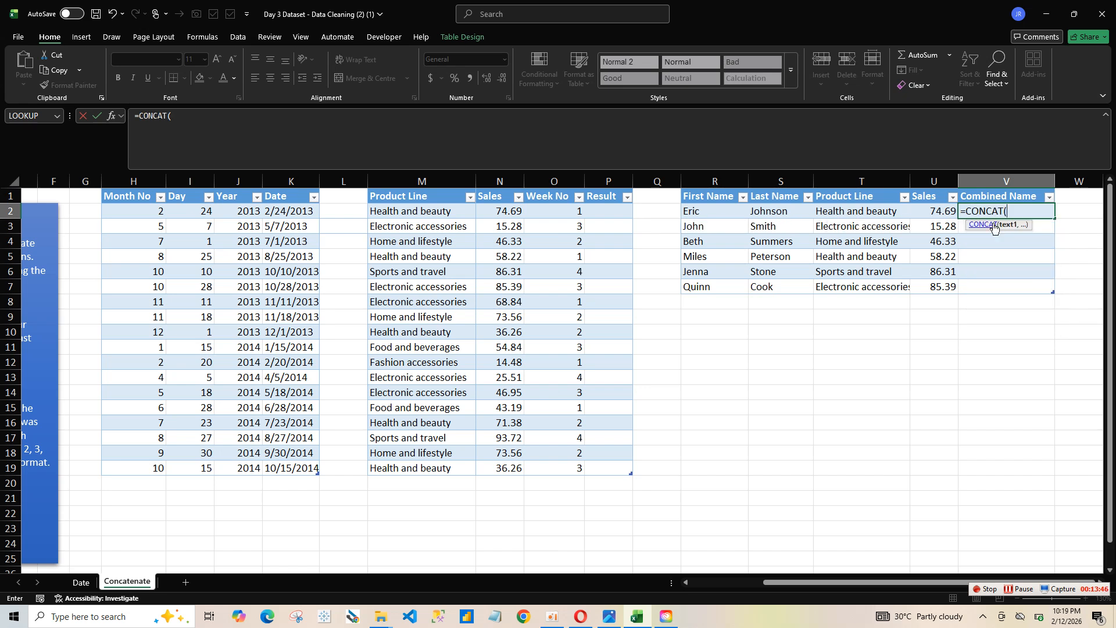
pyautogui.click(719, 215)
pyautogui.write(',')
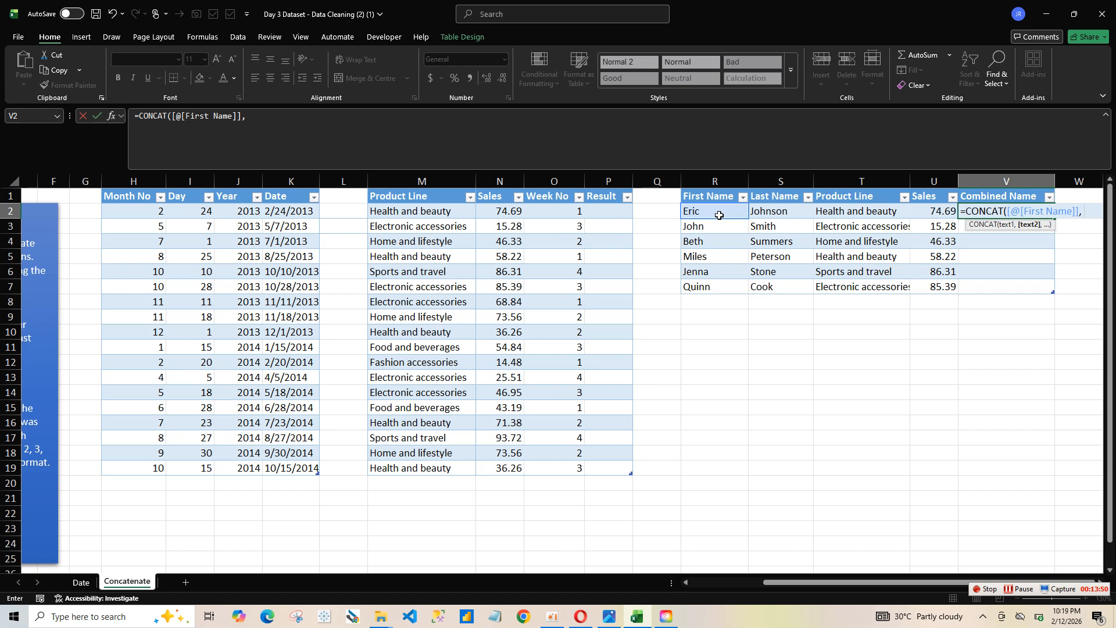
pyautogui.write(' " ",')
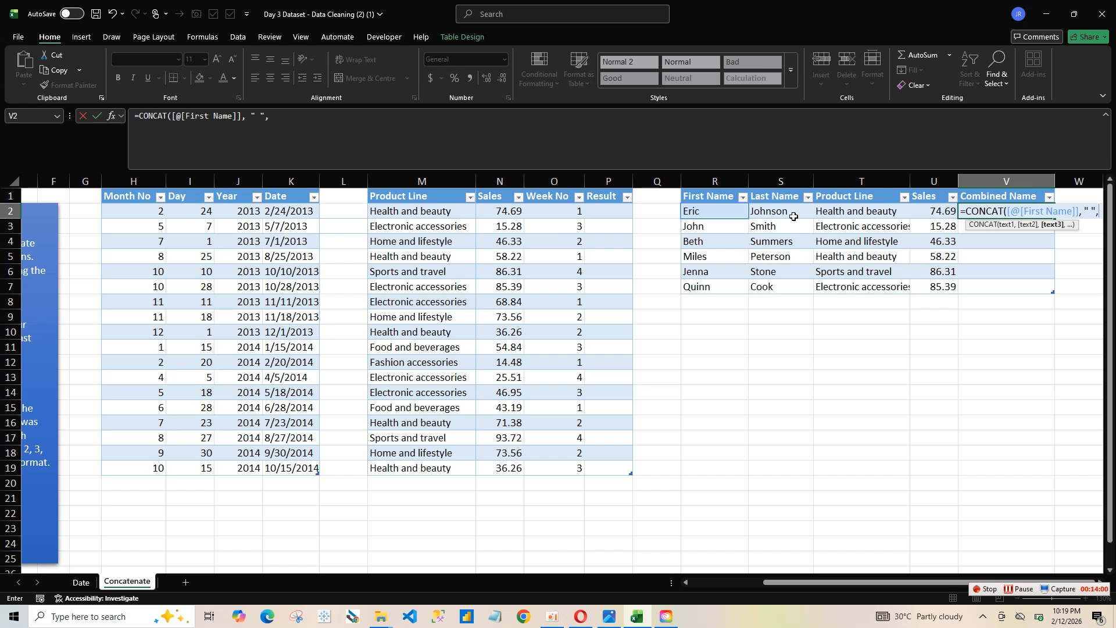
pyautogui.click(794, 216)
pyautogui.write(')')
pyautogui.press('Return')
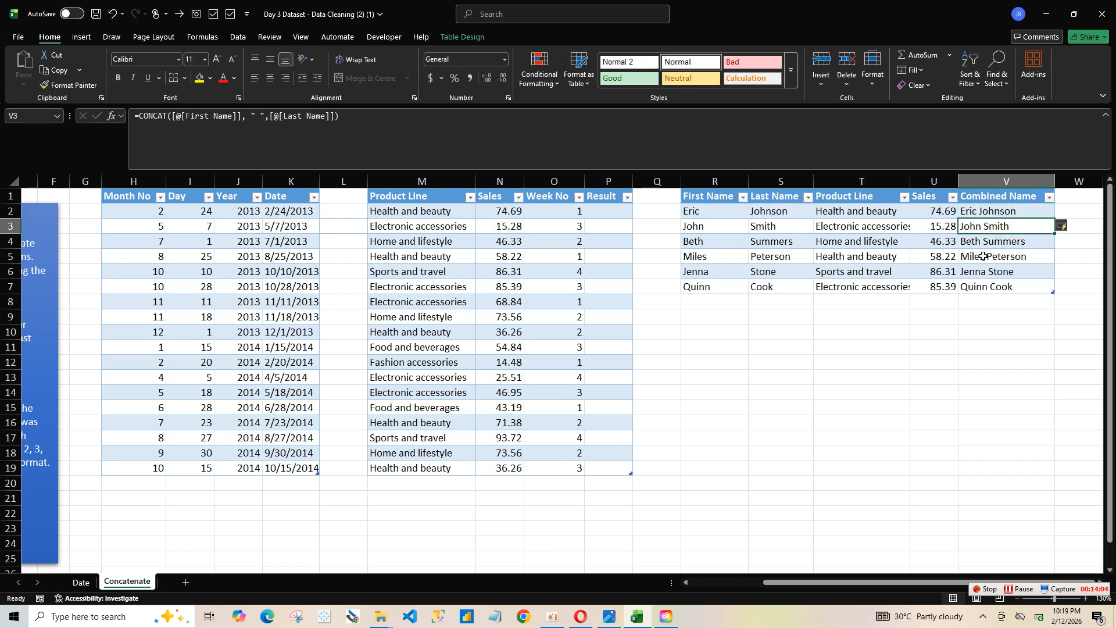
pyautogui.click(998, 213)
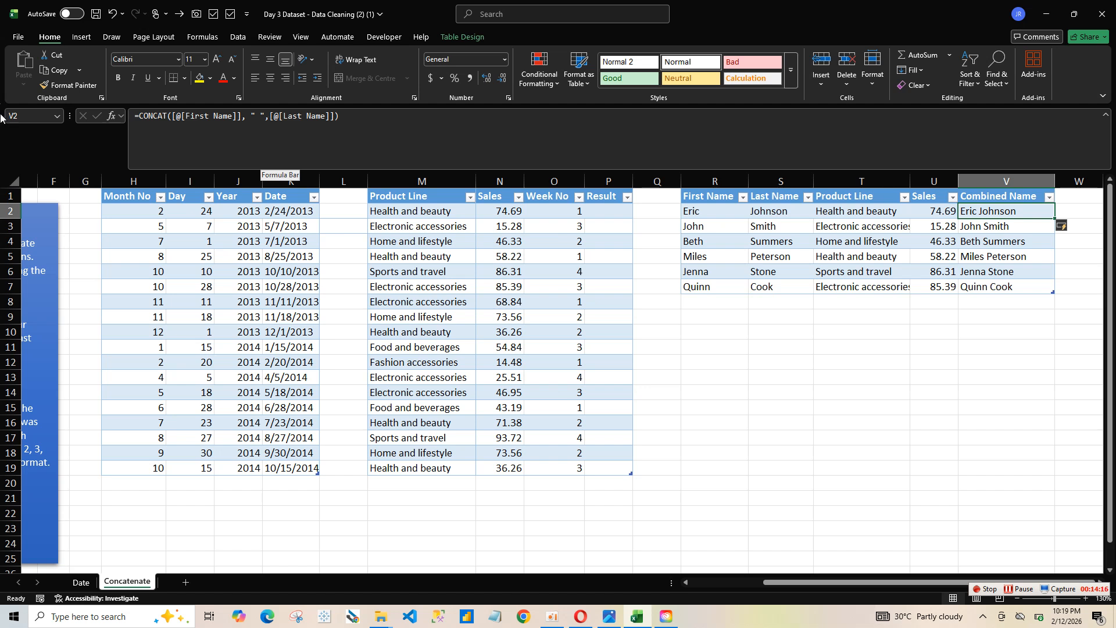
pyautogui.moveTo(777, 587); pyautogui.dragTo(695, 585)
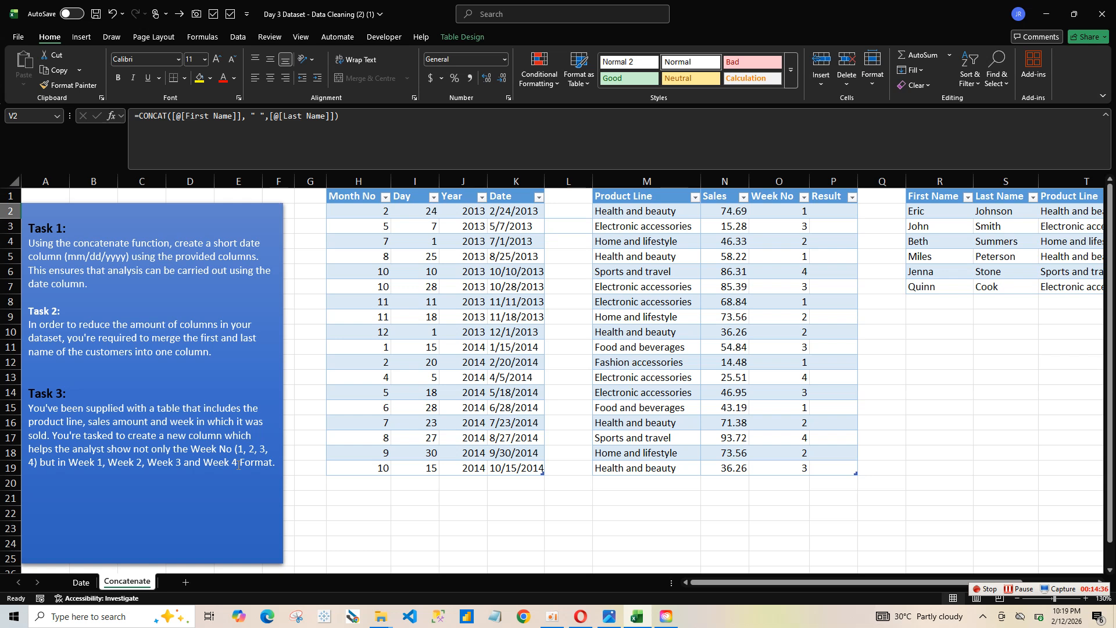
# Step: Try filling the Result column from P2 with the formula =CONCAT("Week", ",")
pyautogui.click(826, 208)
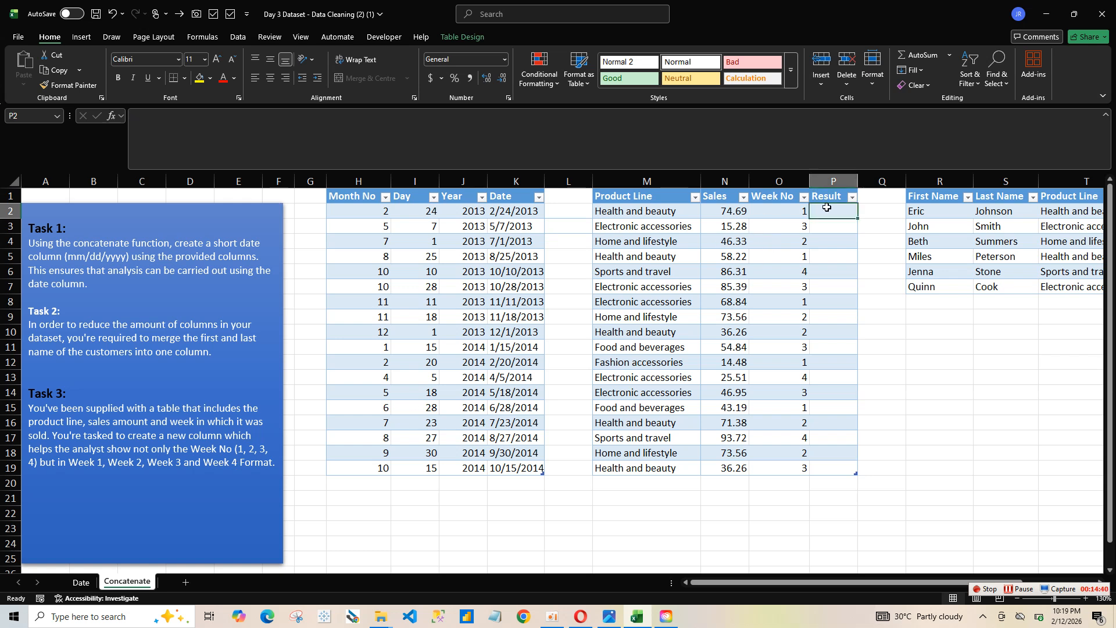
pyautogui.write('=co')
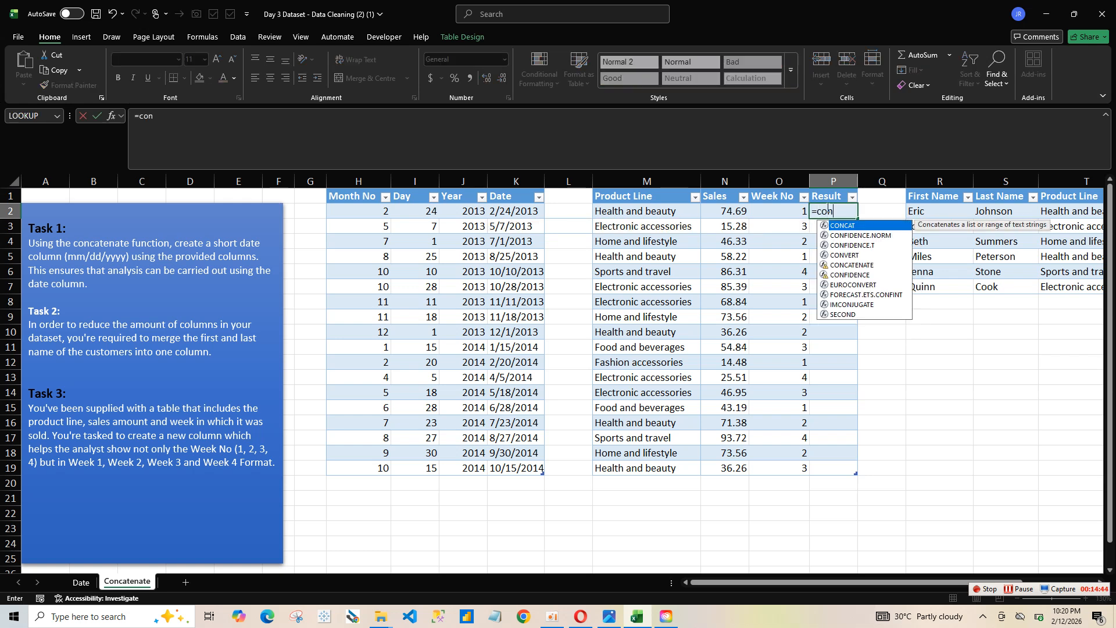
pyautogui.write('n')
pyautogui.doubleClick(842, 225)
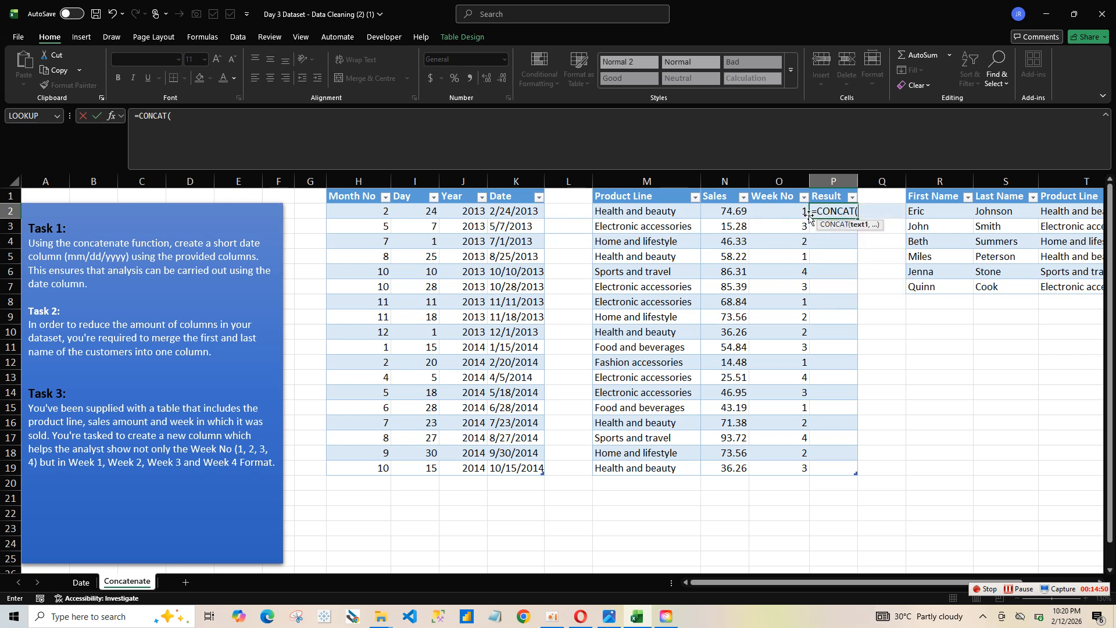
pyautogui.write('w')
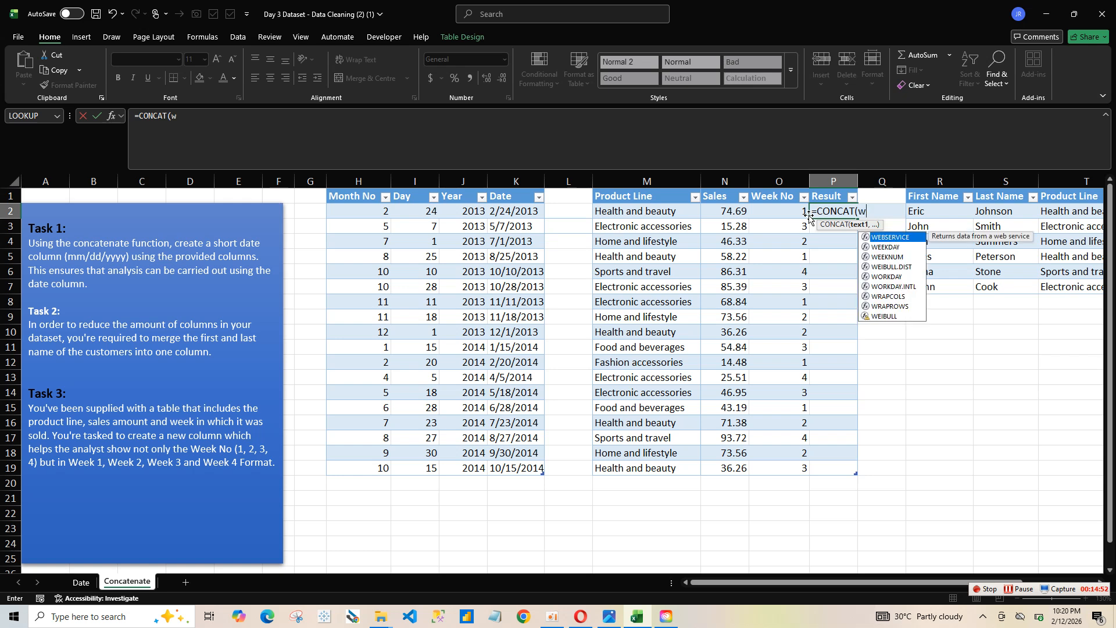
pyautogui.press('BackSpace')
pyautogui.write('"')
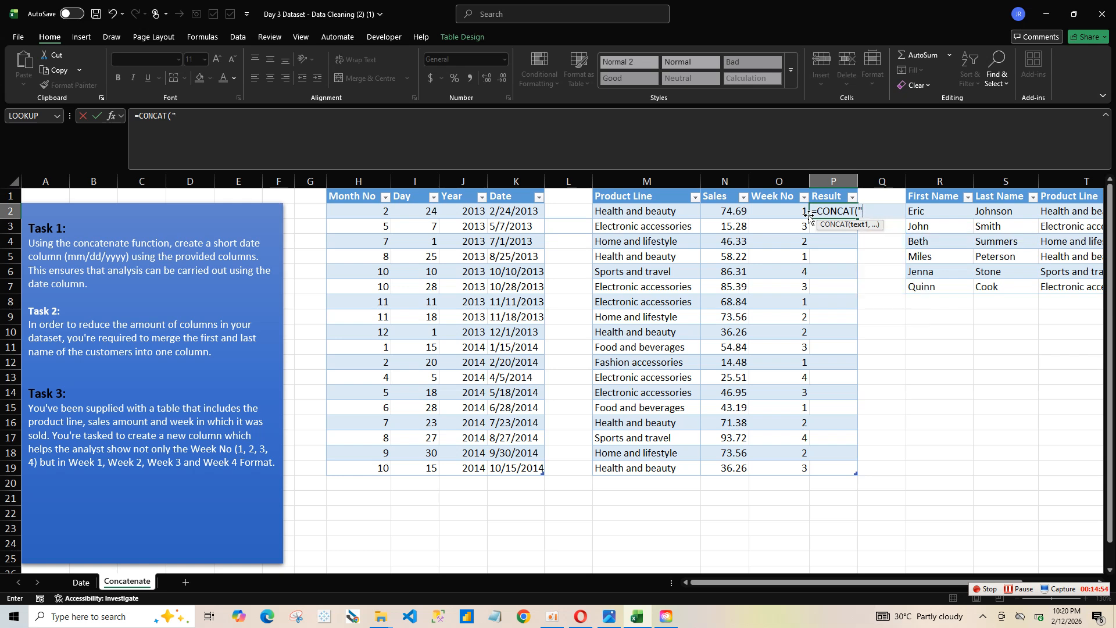
pyautogui.press('BackSpace')
pyautogui.write('w')
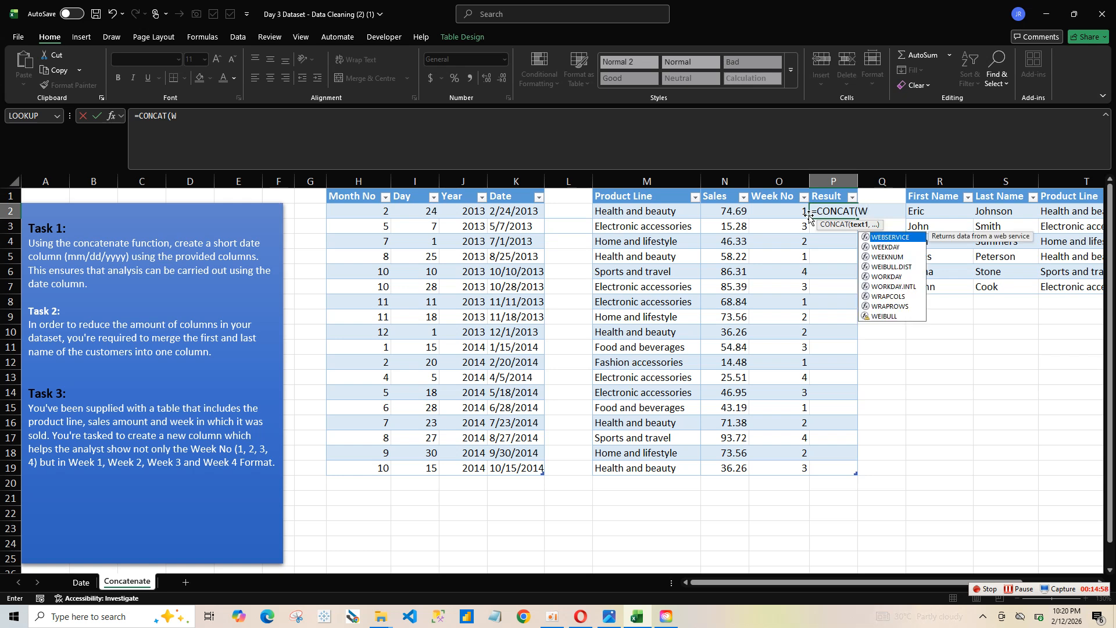
pyautogui.press('BackSpace')
pyautogui.write('"W')
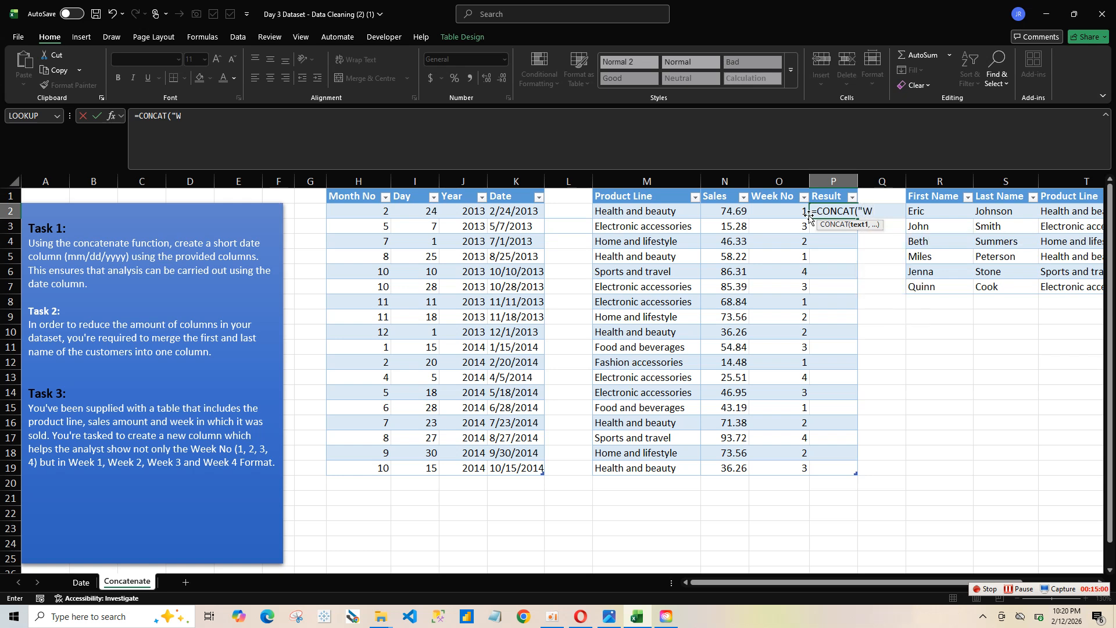
pyautogui.write('eek')
pyautogui.write('",')
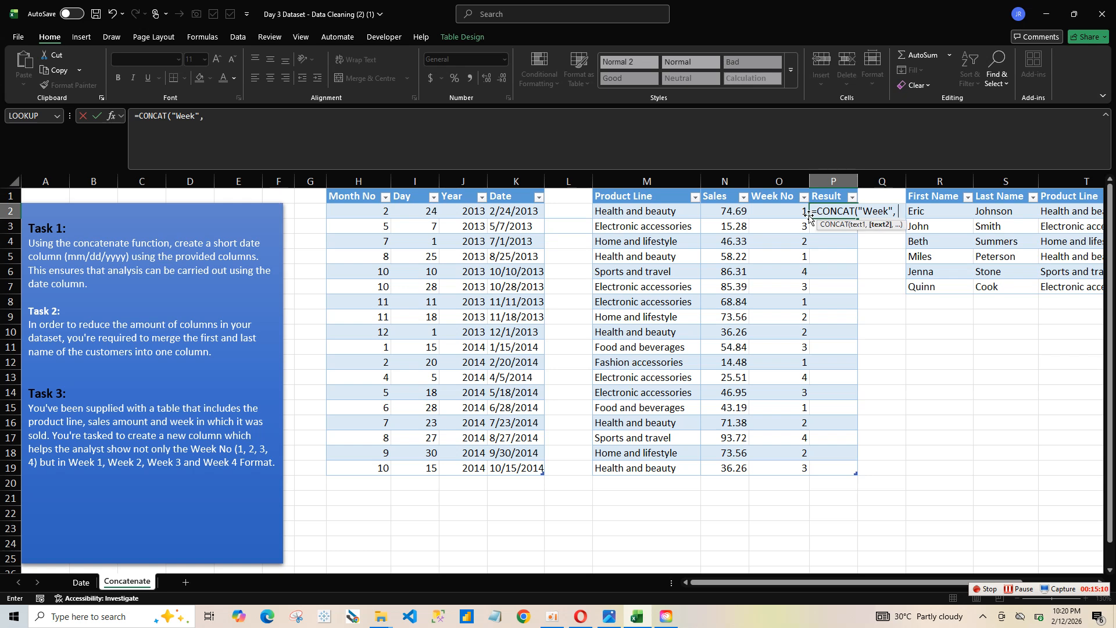
pyautogui.write(' ",")')
pyautogui.press('BackSpace')
pyautogui.click(784, 212)
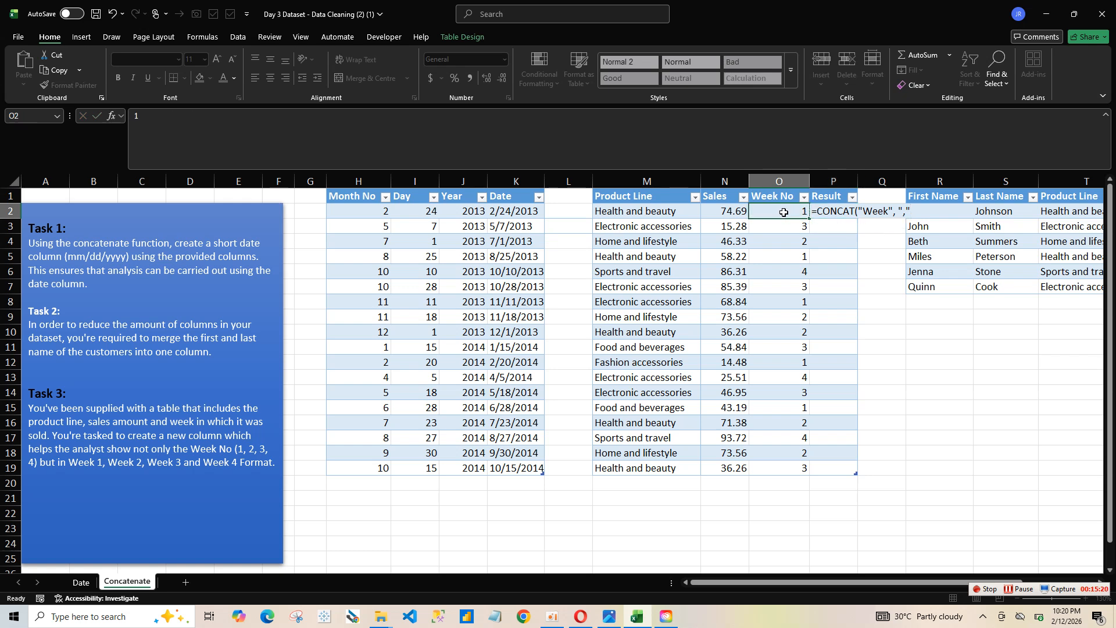
pyautogui.click(840, 209)
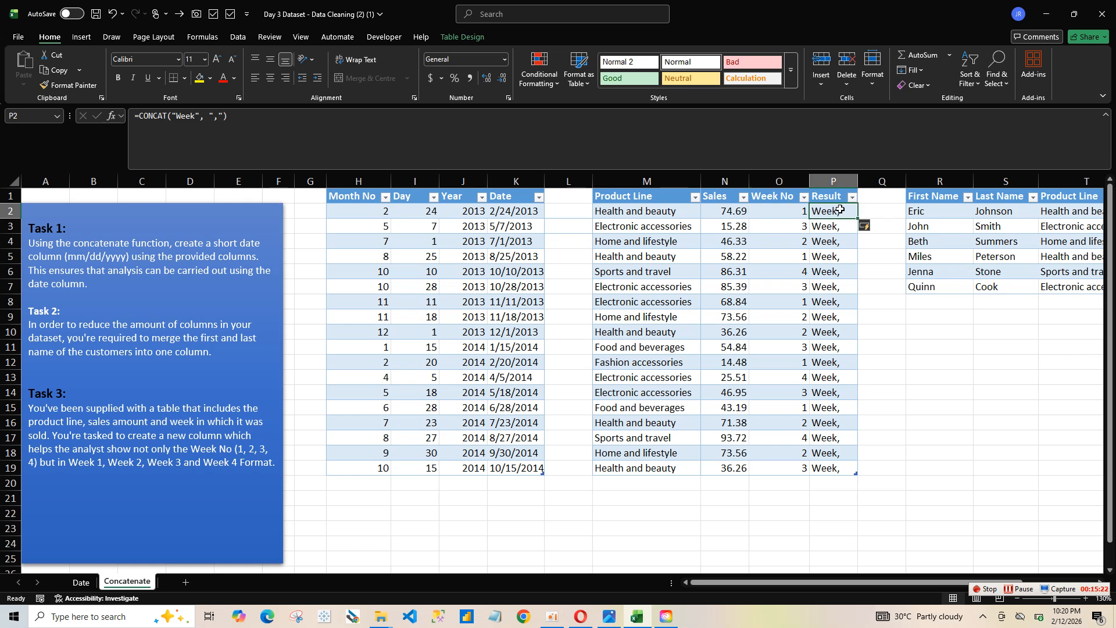
# Step: Clear the formula entries from the Result column, selecting the cells P2:P24
pyautogui.click(244, 113)
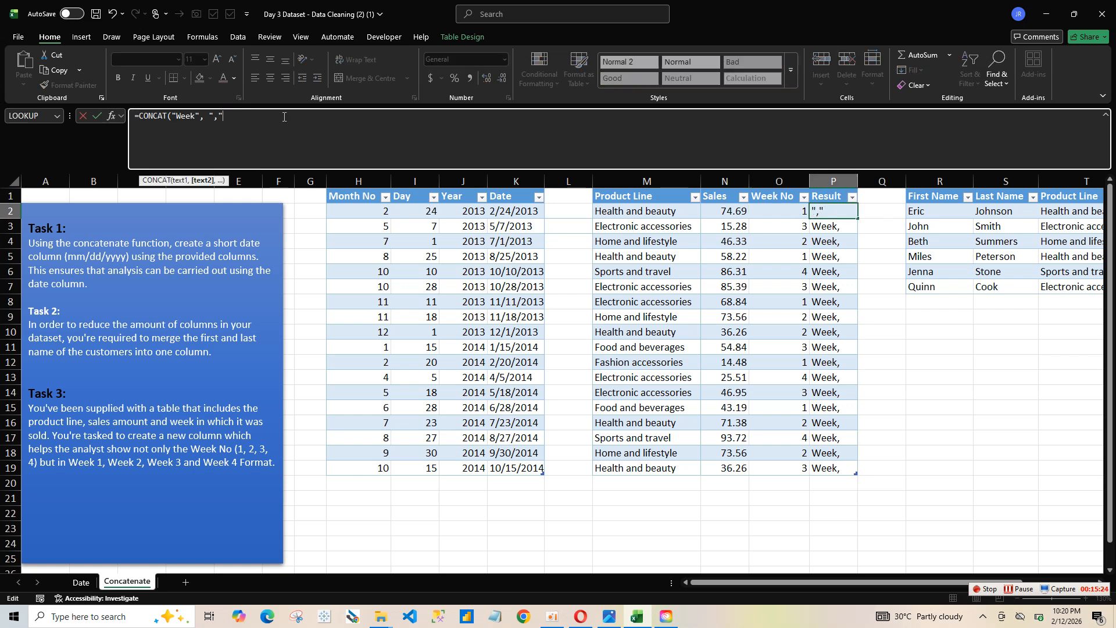
pyautogui.click(796, 211)
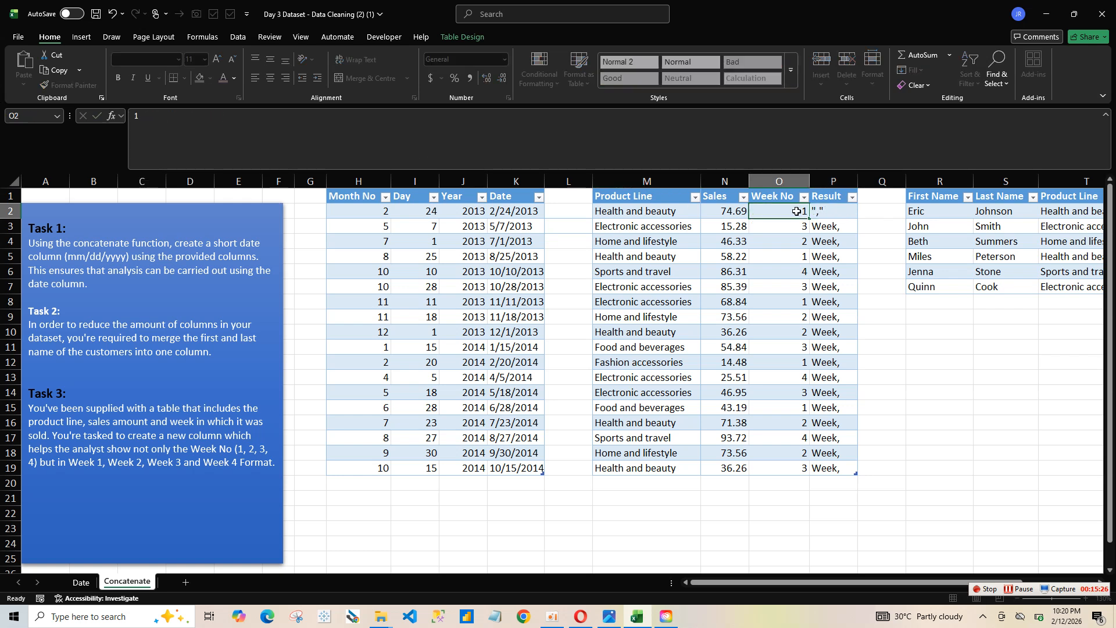
pyautogui.click(844, 213)
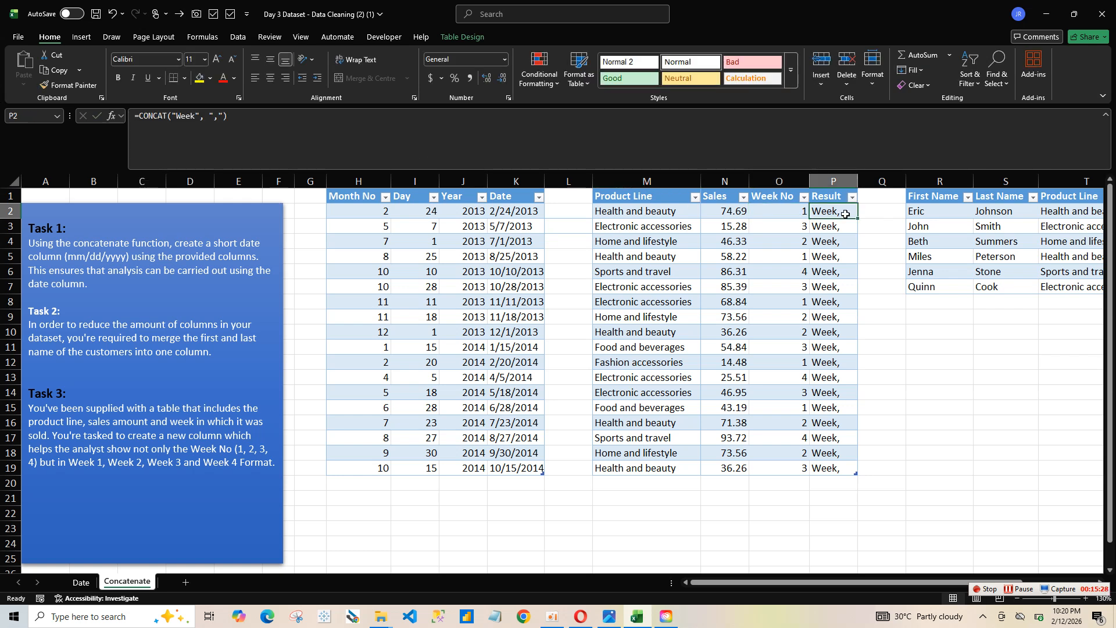
pyautogui.moveTo(845, 213); pyautogui.dragTo(849, 543)
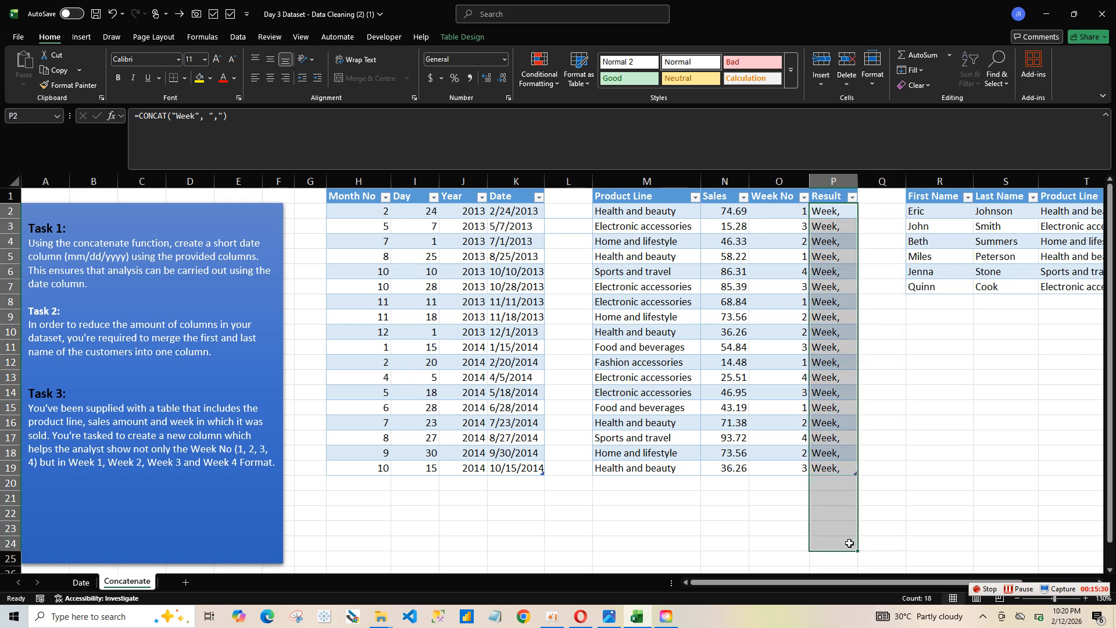
pyautogui.press('Delete')
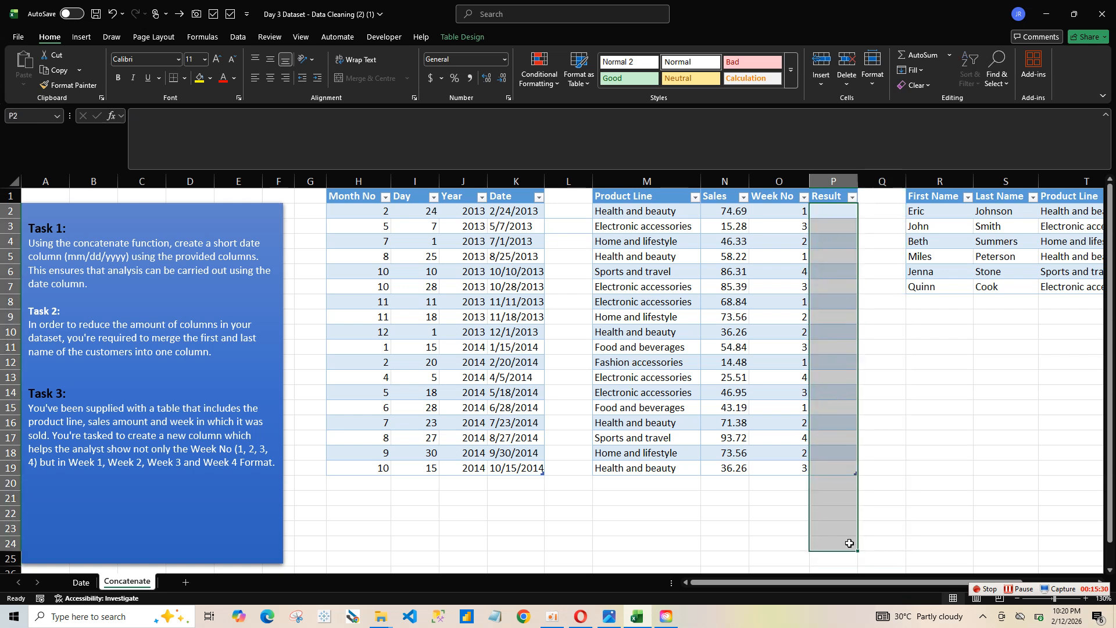
# Step: Fill the Result column with the formula =CONCAT("Week", " ",[@[Week No]]), entered in its first row, P2
pyautogui.click(824, 218)
pyautogui.write('=con')
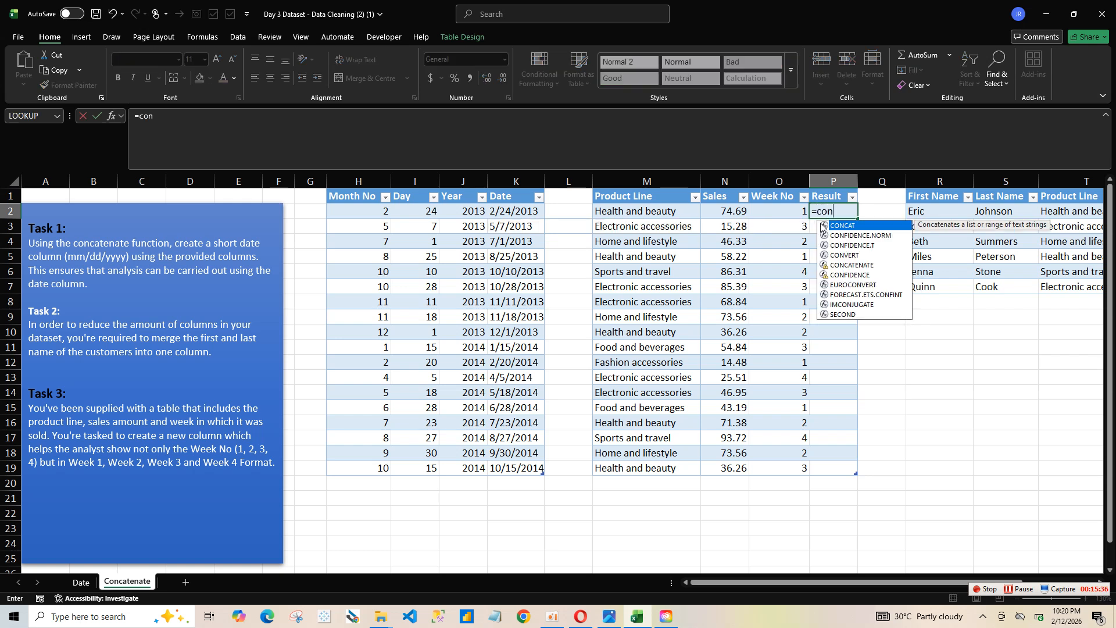
pyautogui.doubleClick(853, 226)
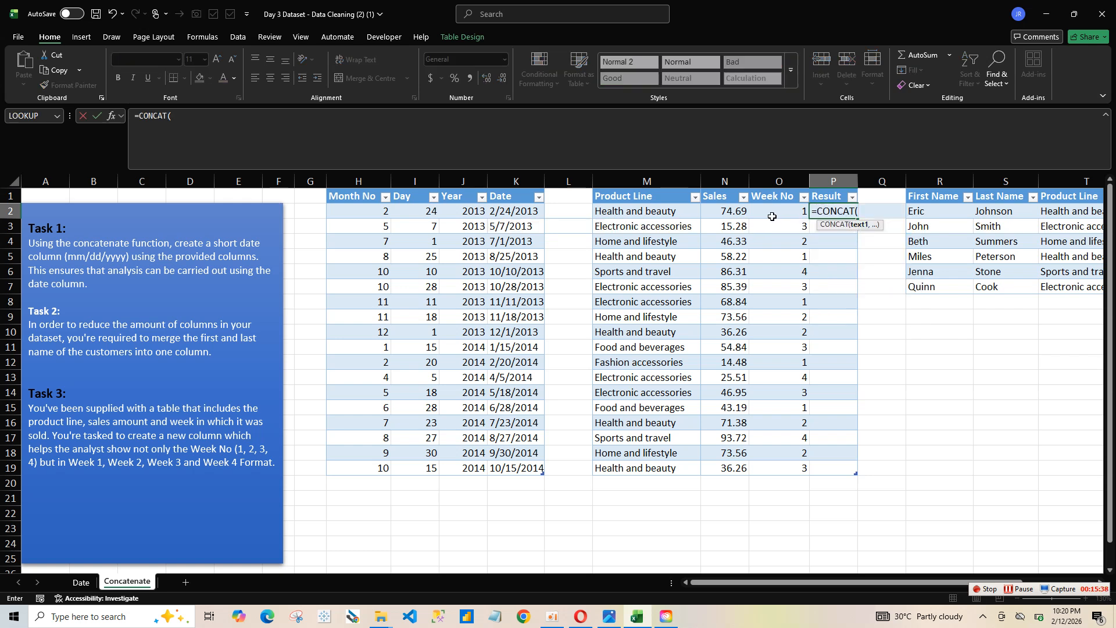
pyautogui.write('"w')
pyautogui.press('BackSpace')
pyautogui.write('Week",')
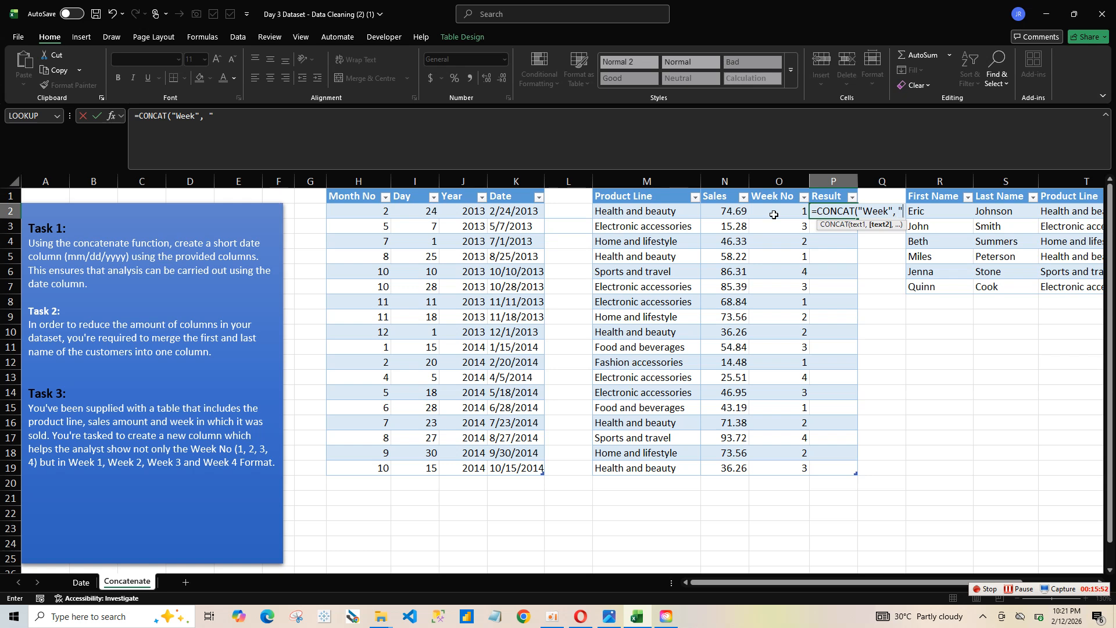
pyautogui.write(' " ",')
pyautogui.click(787, 215)
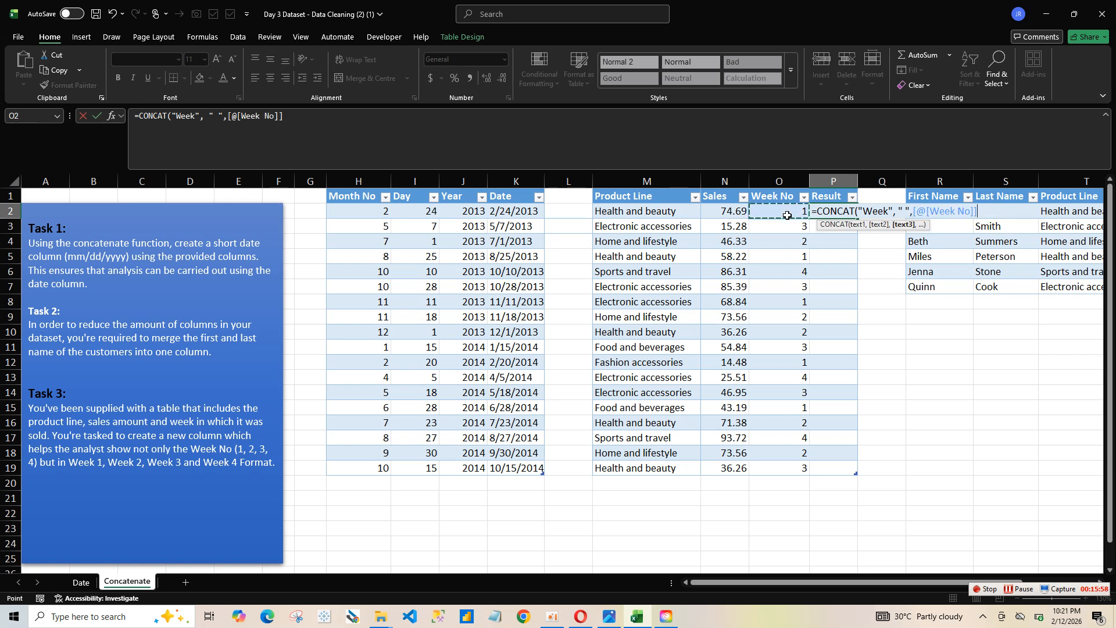
pyautogui.write(')')
pyautogui.press('Return')
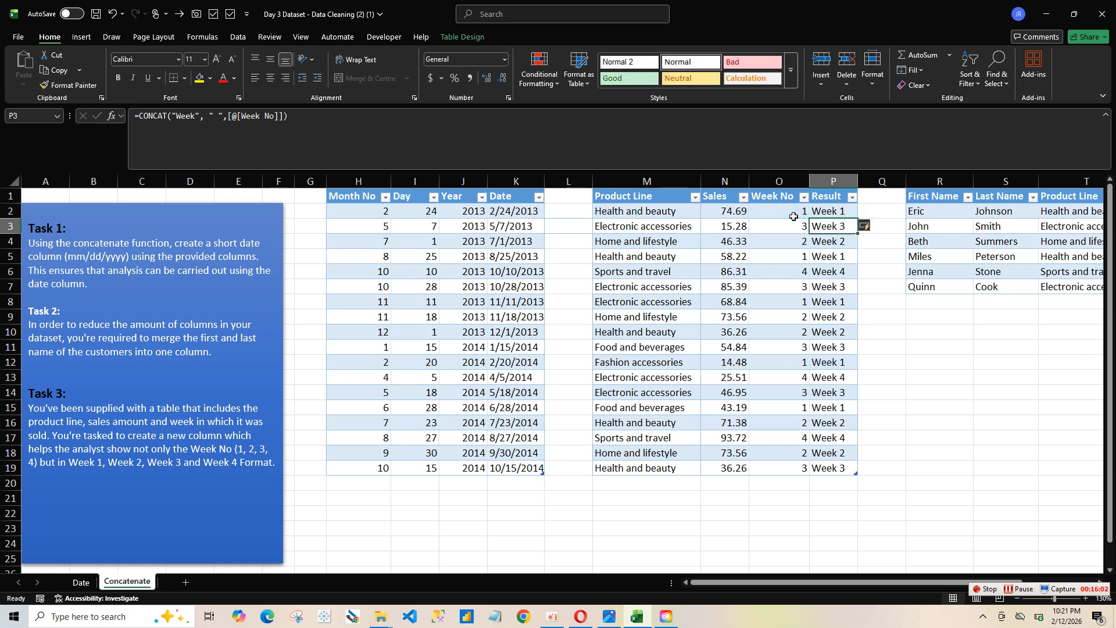